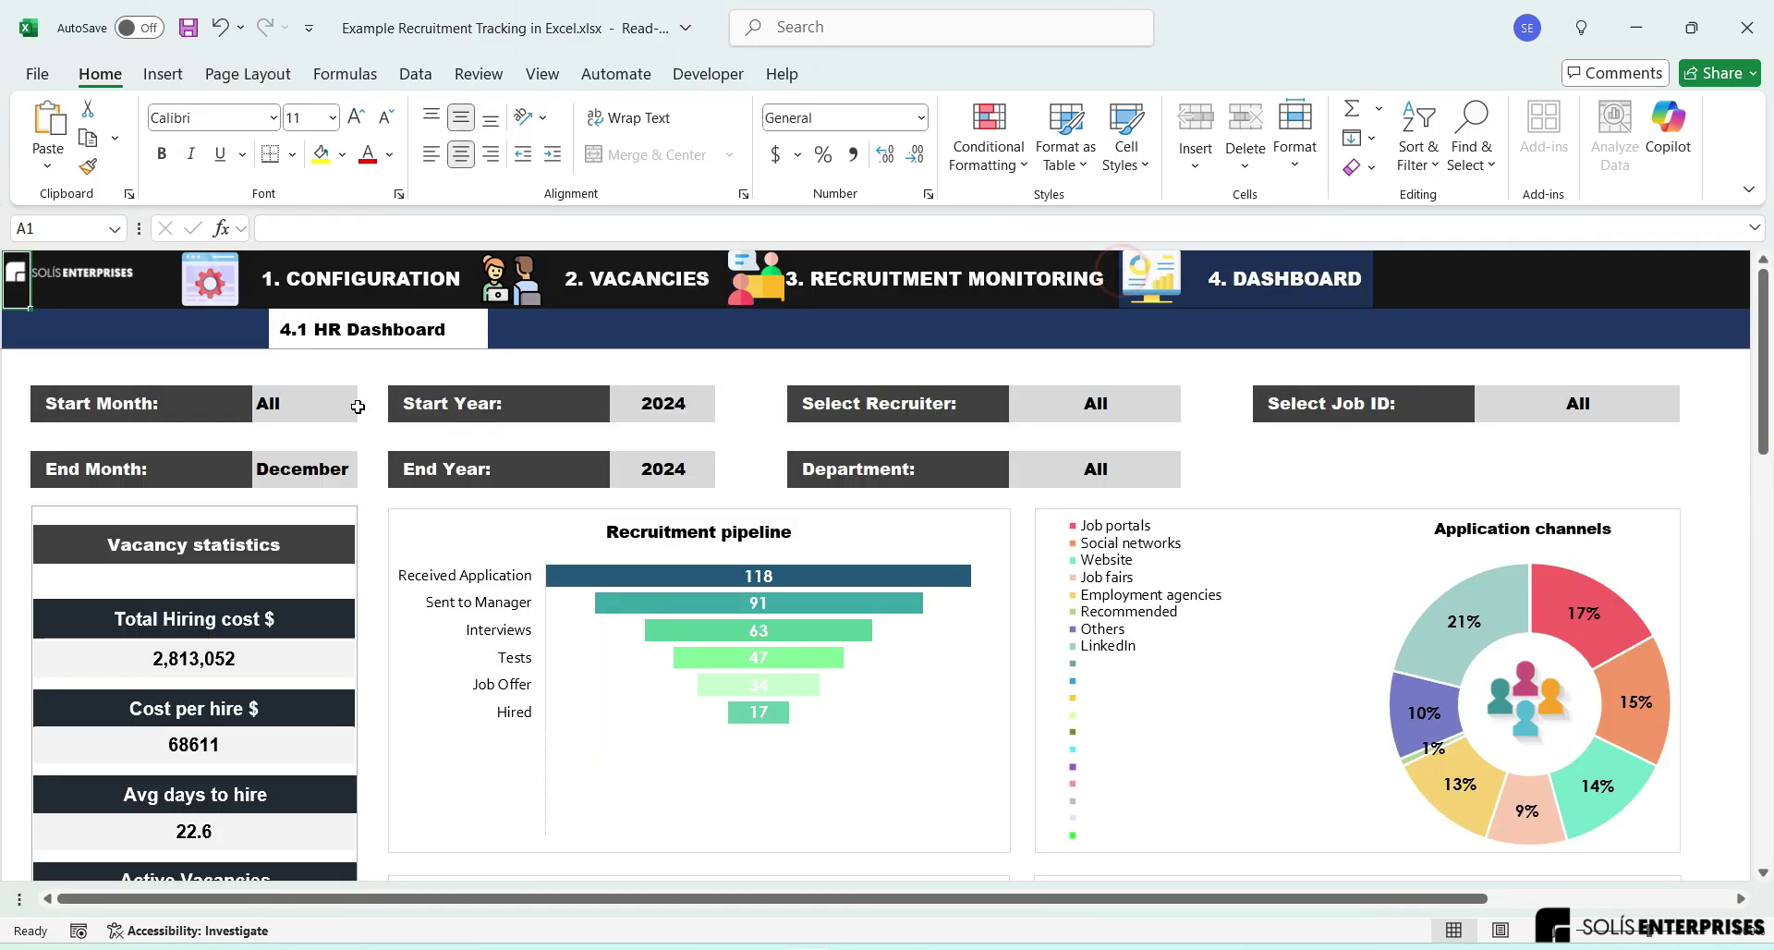
Step: Set the dashboard's Start Month filter to November and check the End Month filter
{"action": "left_click", "coordinate": [358, 407]}
{"action": "left_click", "coordinate": [367, 411]}
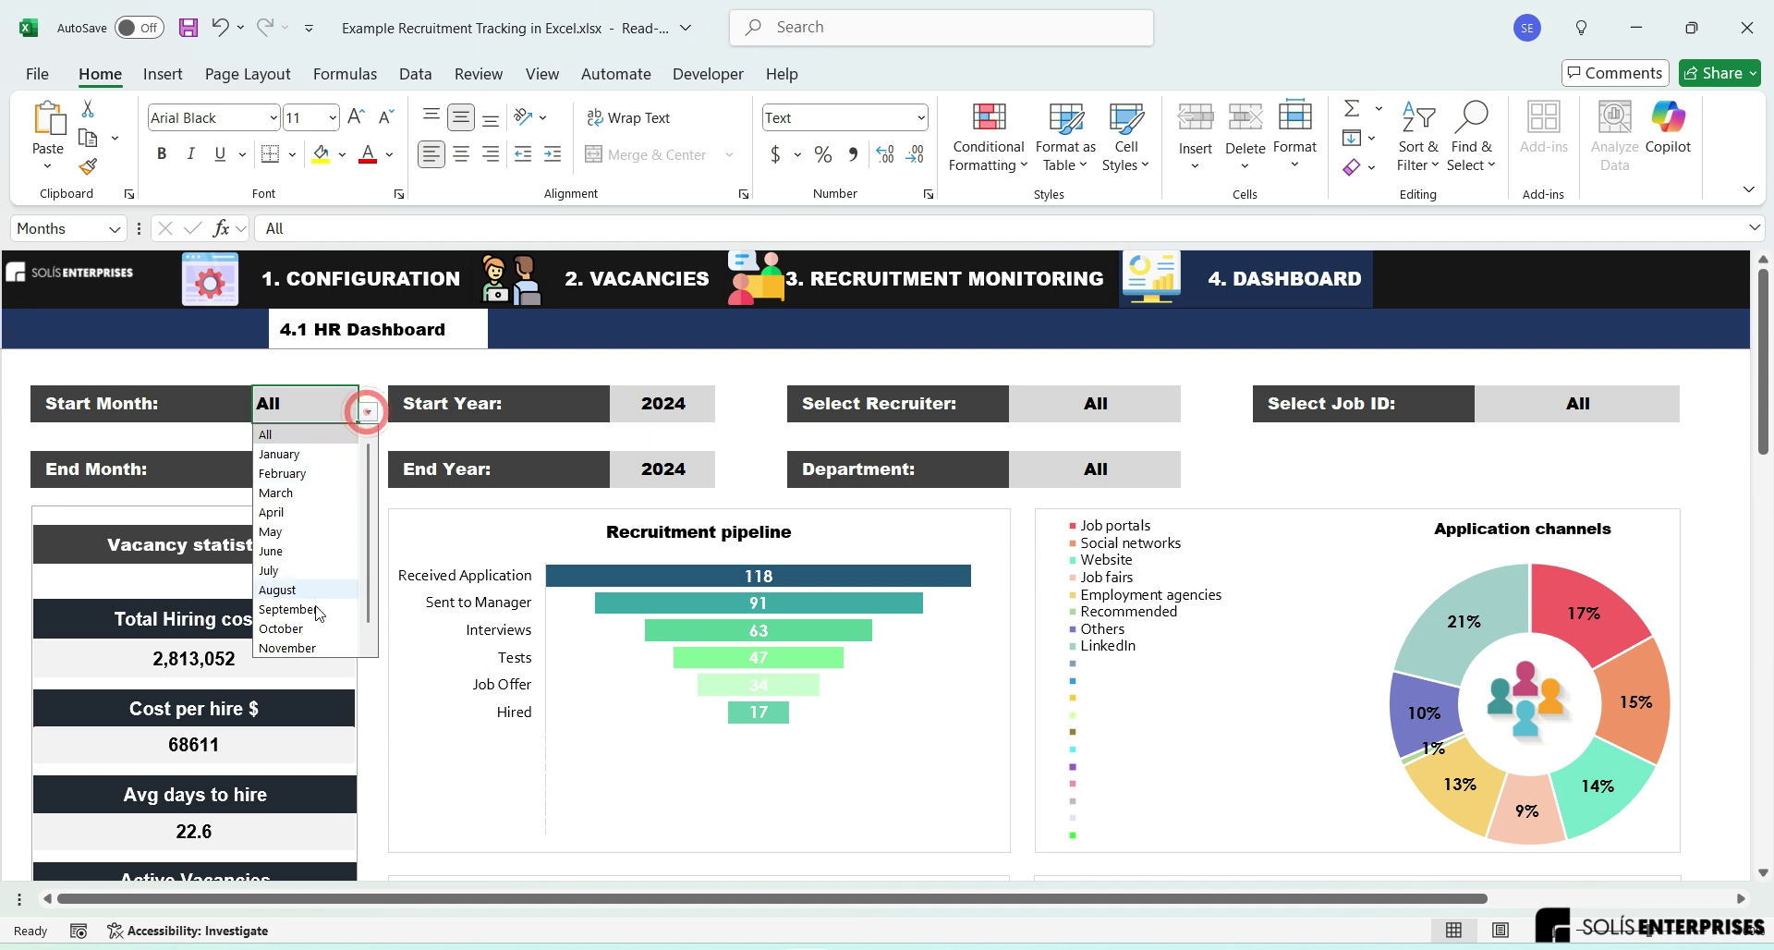
{"action": "left_click", "coordinate": [321, 651]}
{"action": "left_click", "coordinate": [342, 471]}
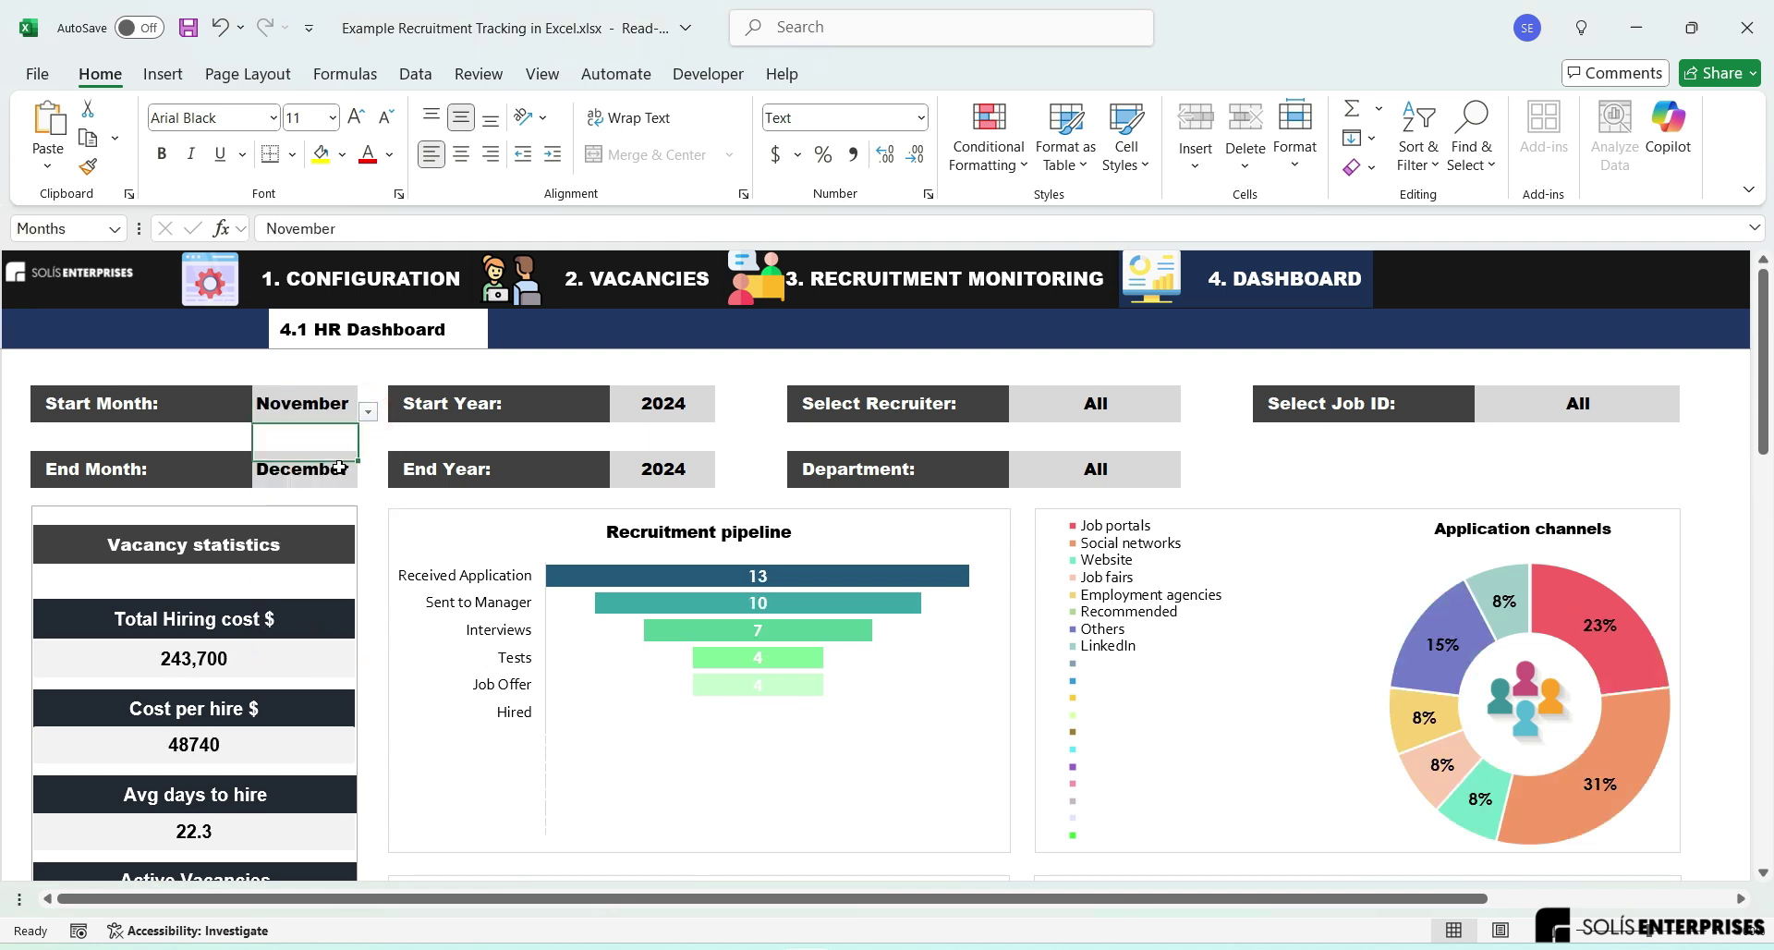
{"action": "left_click", "coordinate": [369, 478]}
{"action": "left_click", "coordinate": [377, 479]}
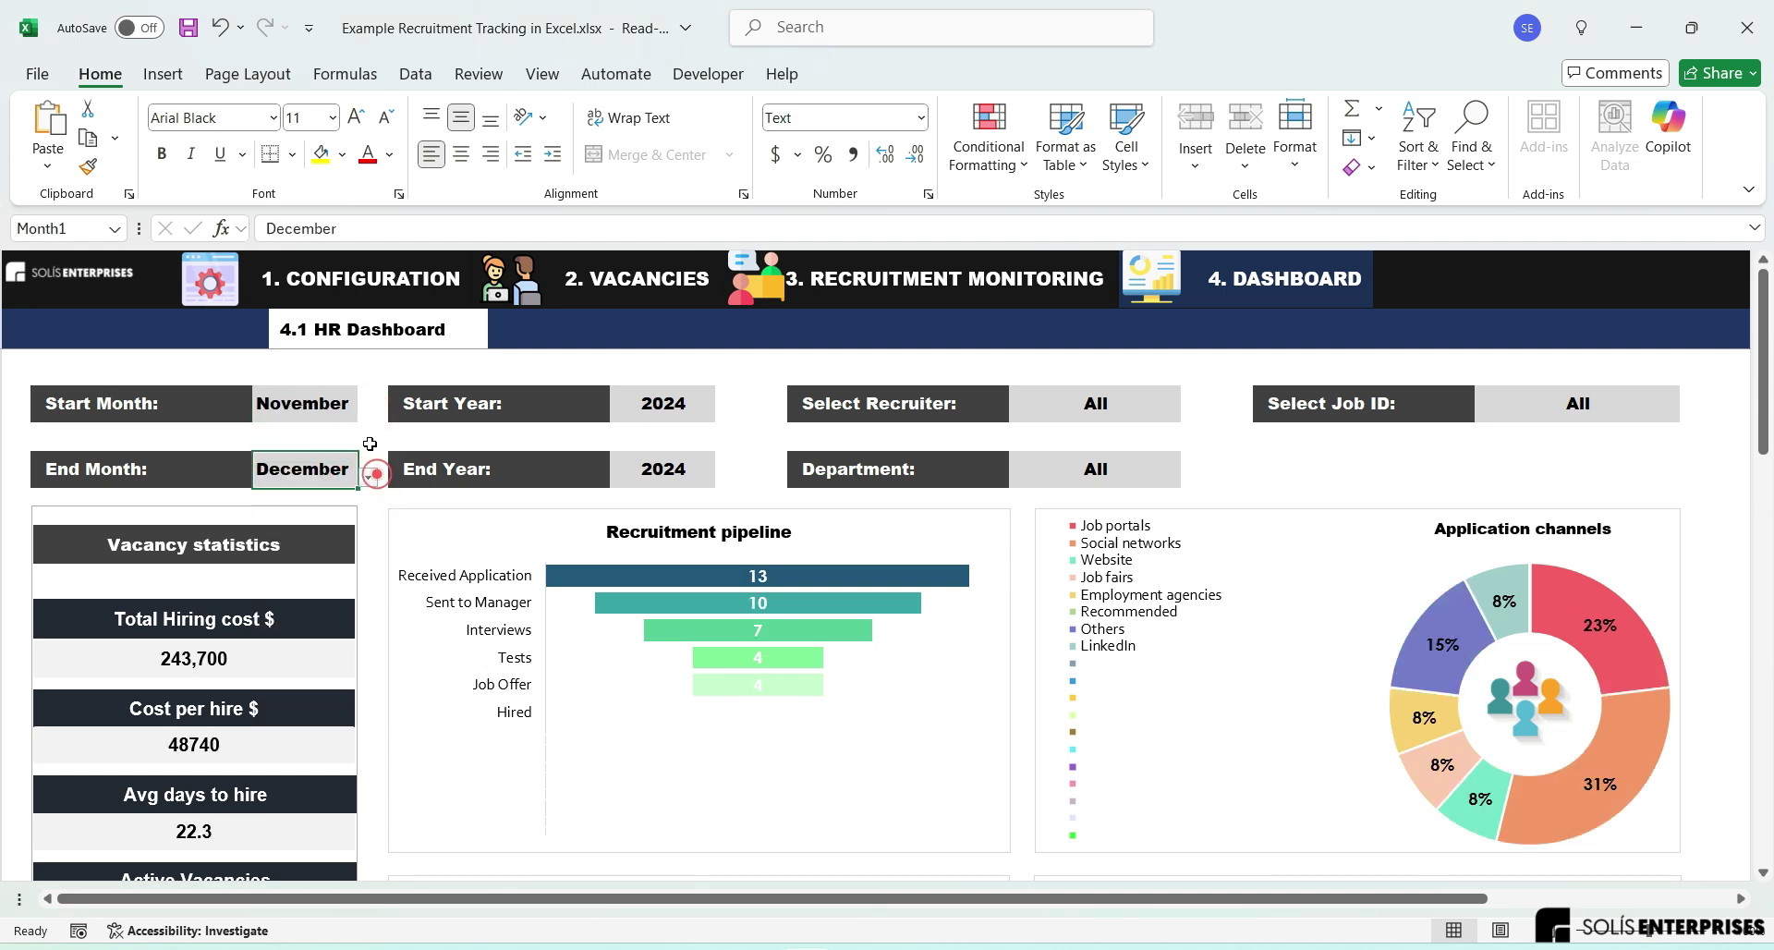
Step: Look over the year, recruiter and department filters and examine all the charts on the HR dashboard
{"action": "left_click", "coordinate": [663, 405]}
{"action": "left_click", "coordinate": [1113, 412]}
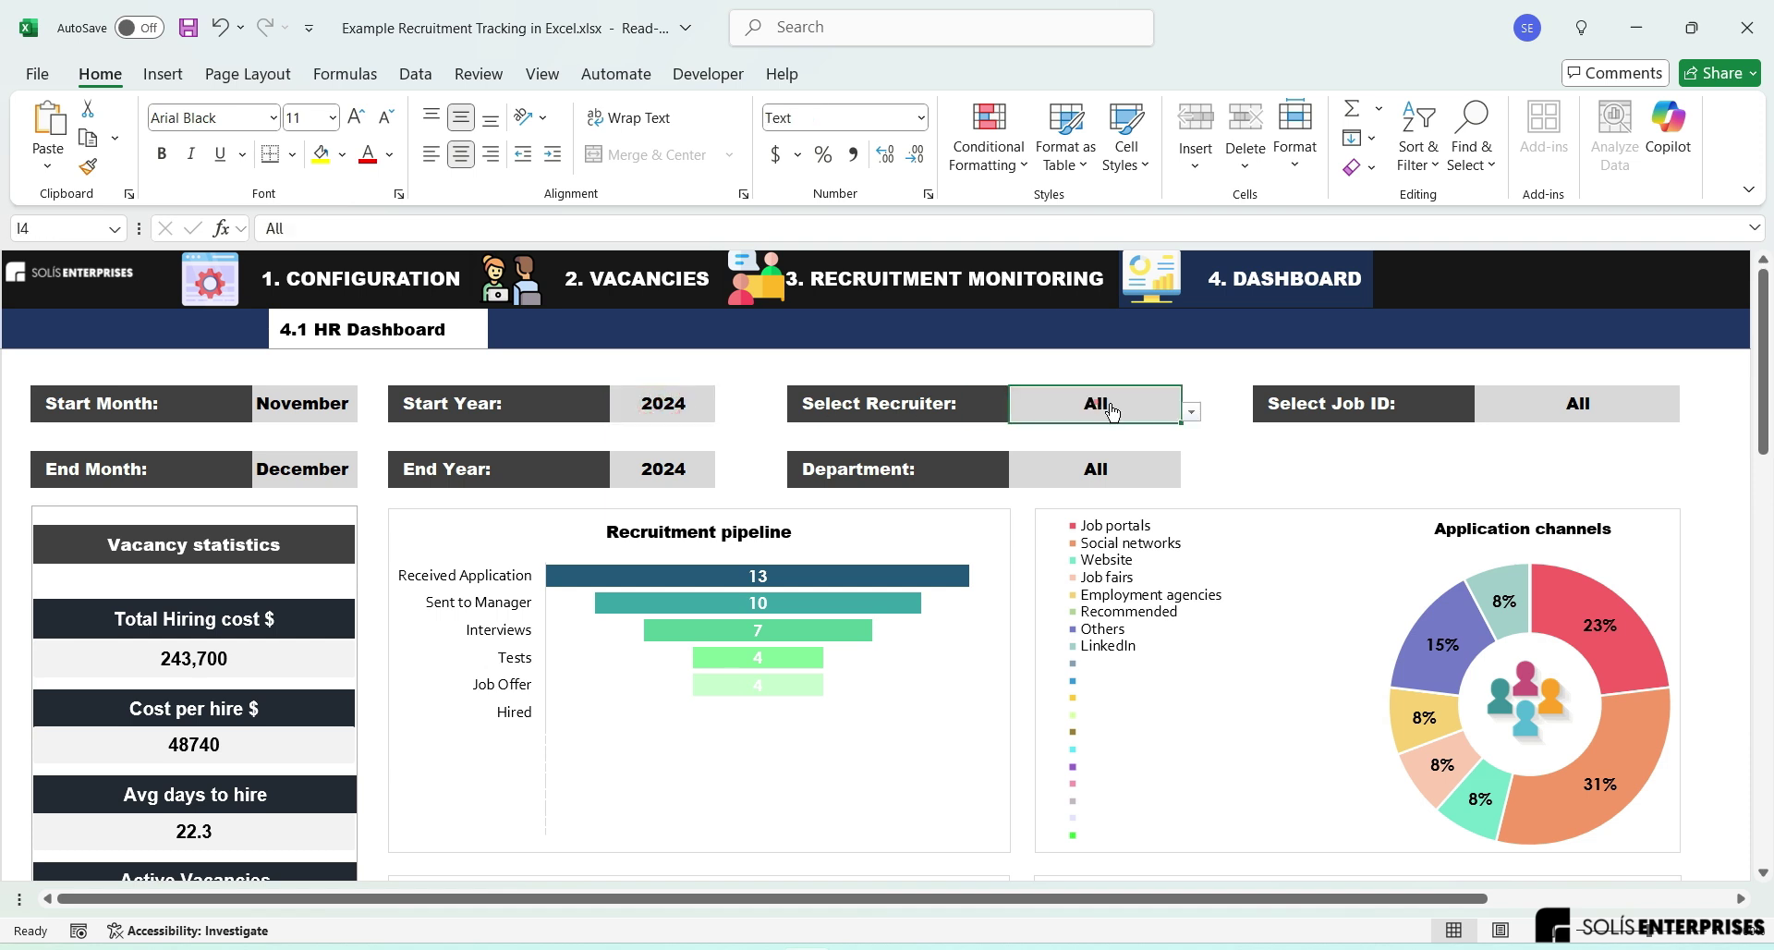
{"action": "left_click", "coordinate": [1192, 411]}
{"action": "left_click", "coordinate": [1192, 412]}
{"action": "left_click", "coordinate": [1133, 482]}
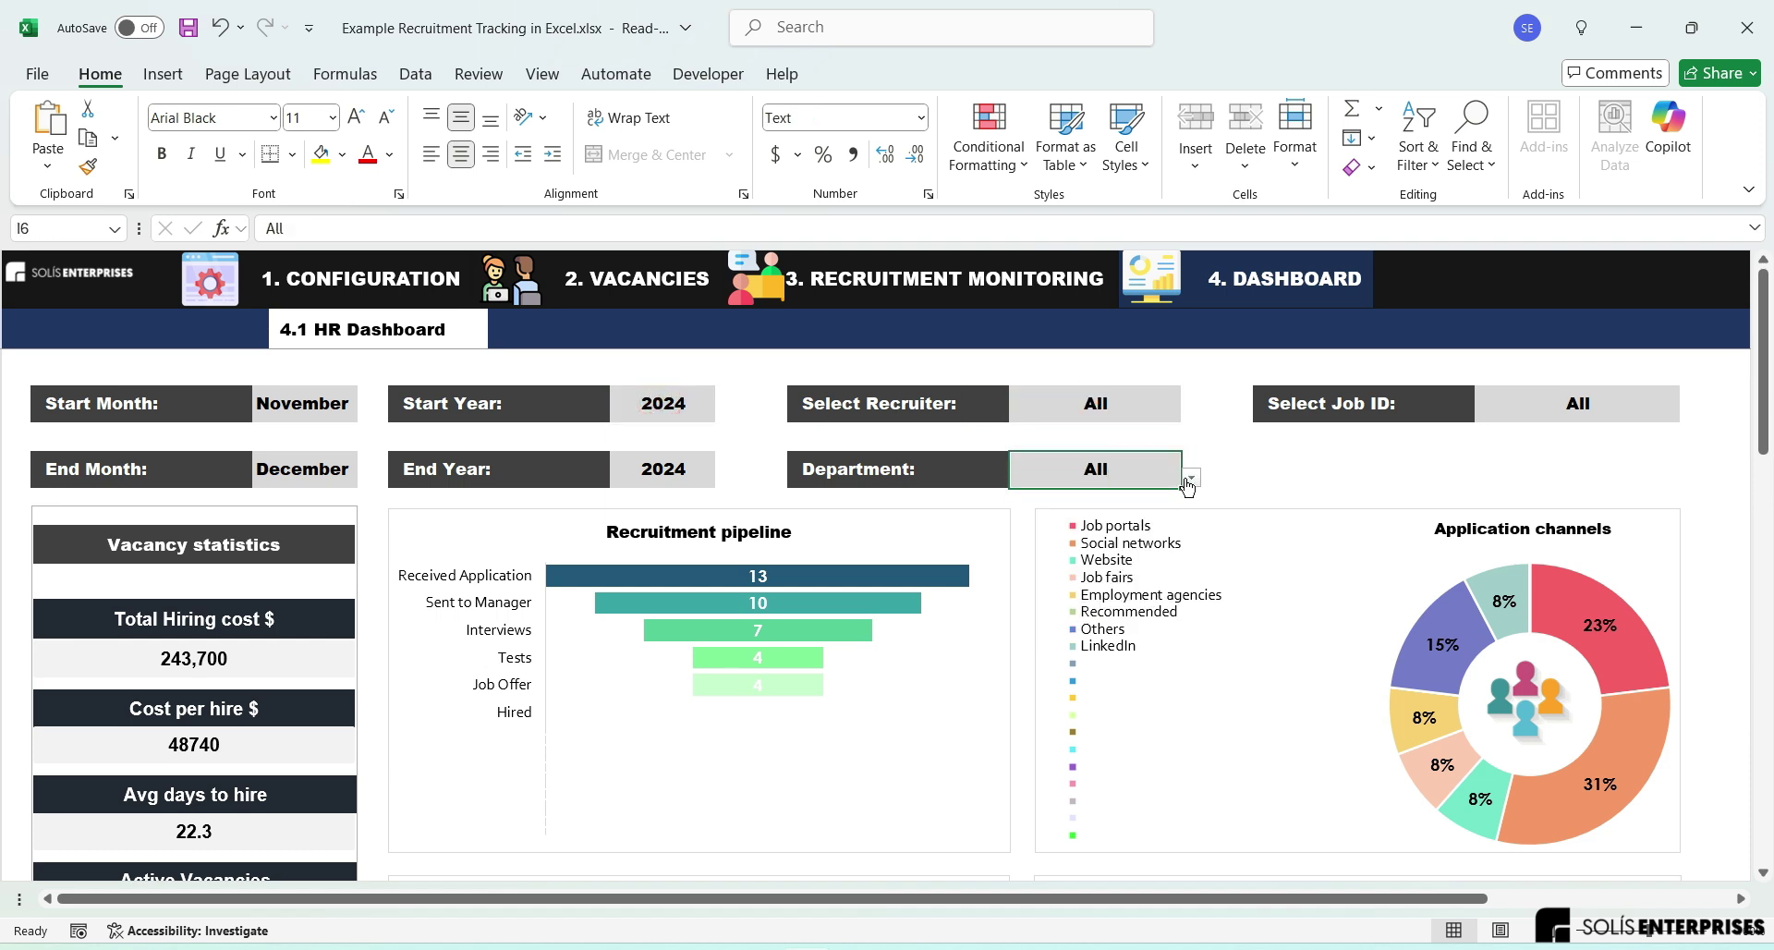
{"action": "scroll", "coordinate": [1188, 554], "scroll_direction": "down", "scroll_amount": 8}
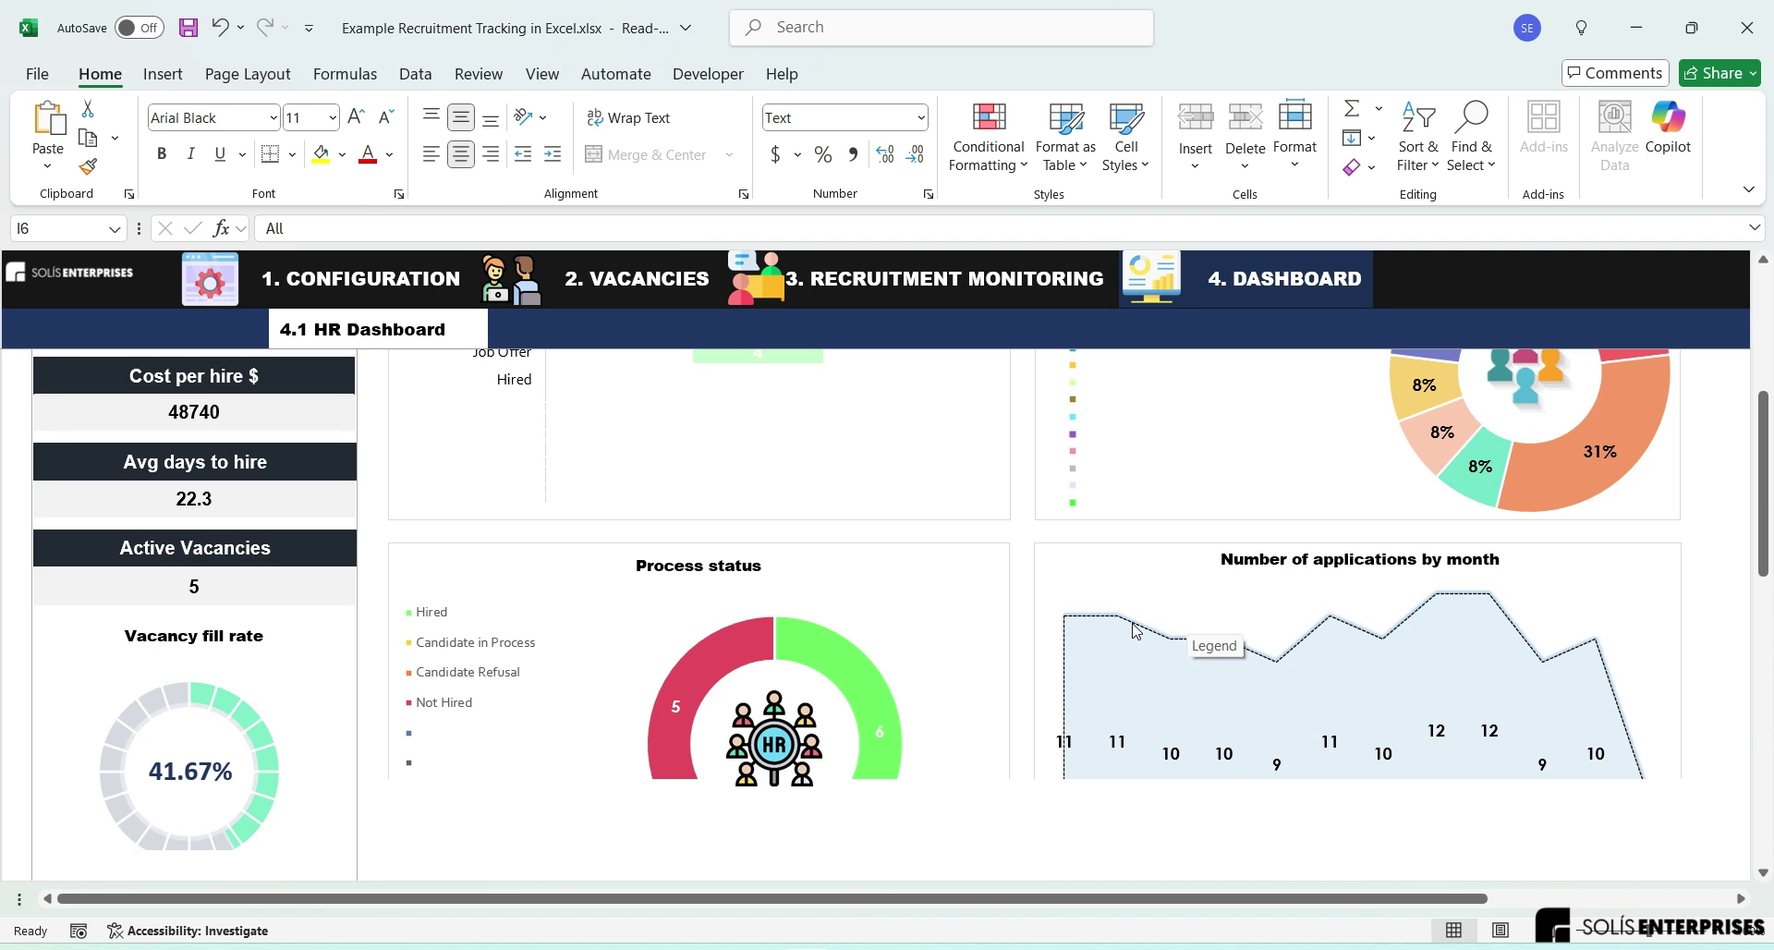
{"action": "scroll", "coordinate": [1135, 630], "scroll_direction": "down", "scroll_amount": 15}
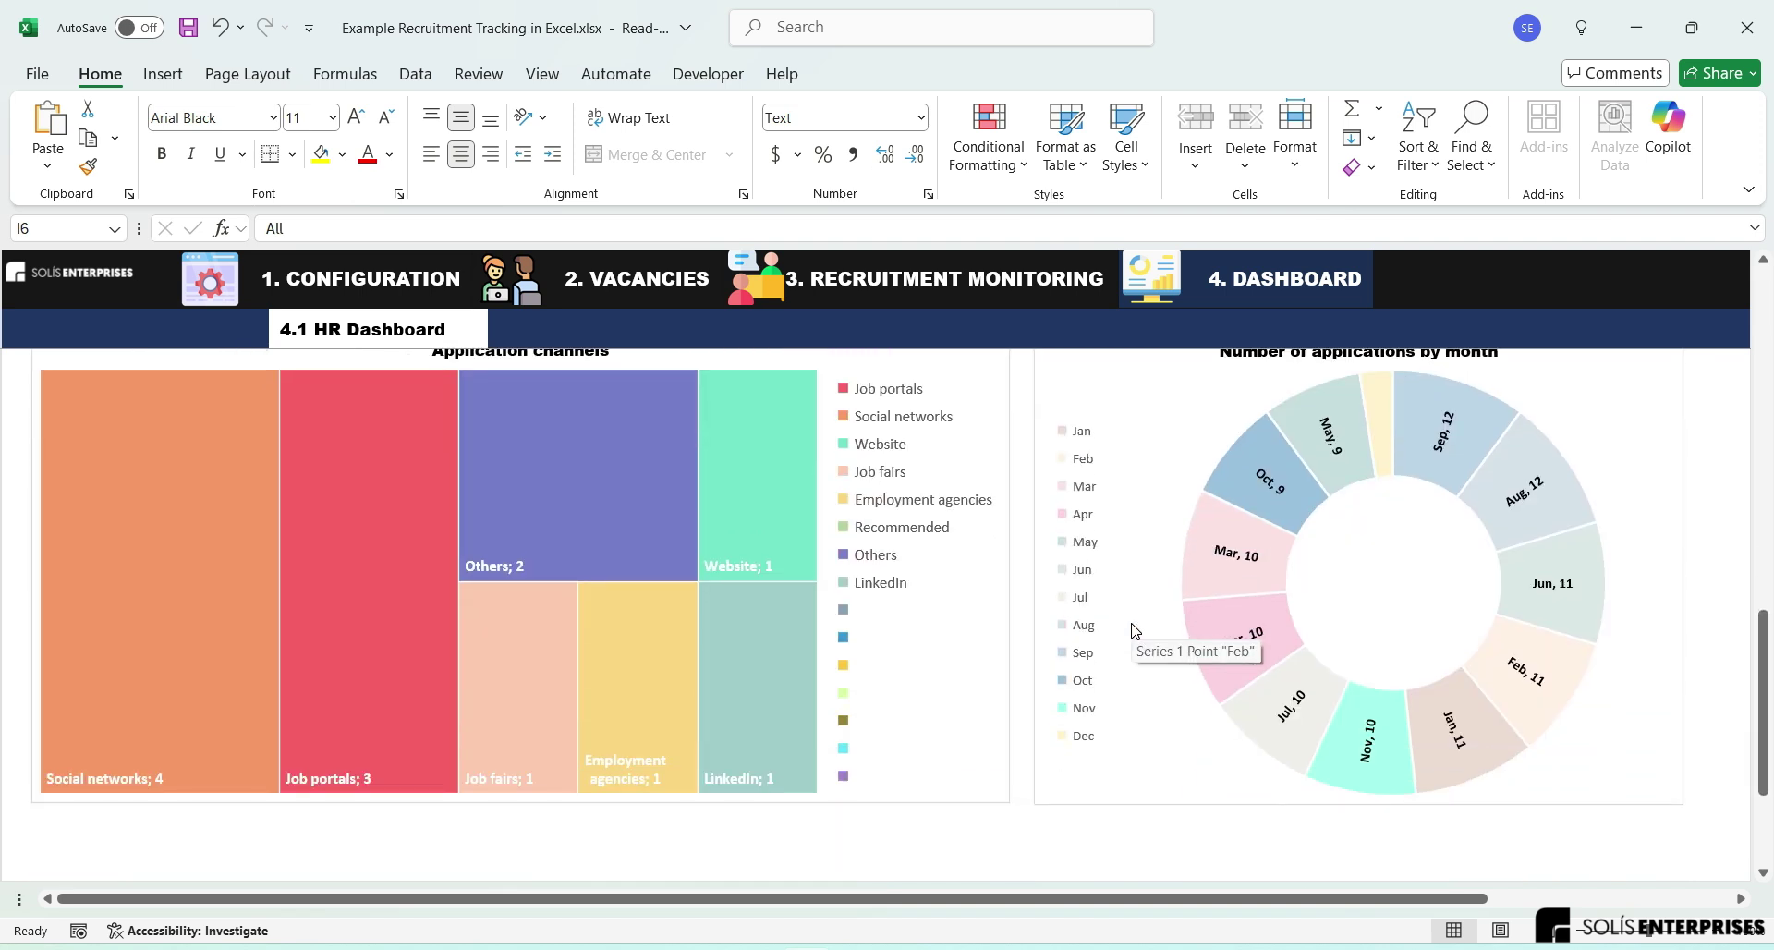
{"action": "scroll", "coordinate": [1134, 630], "scroll_direction": "up", "scroll_amount": 20}
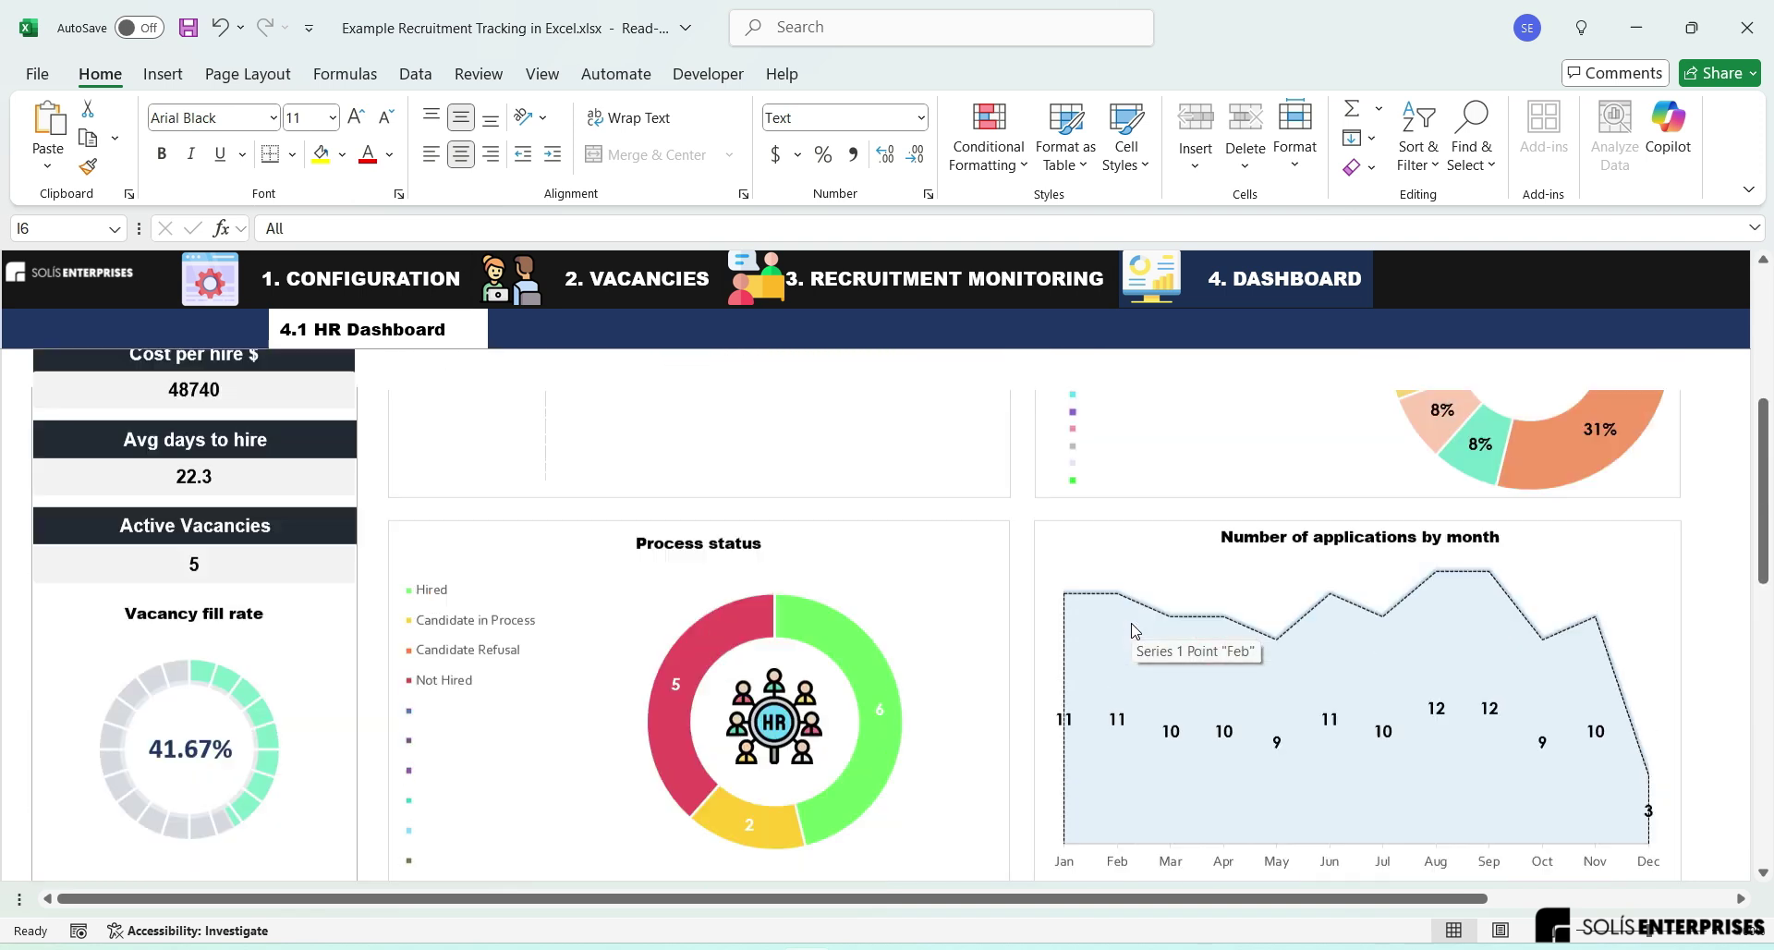
{"action": "scroll", "coordinate": [1134, 630], "scroll_direction": "up", "scroll_amount": 1}
Step: Set both the Start Month and End Month filters of the dashboard to All
{"action": "left_click", "coordinate": [344, 403]}
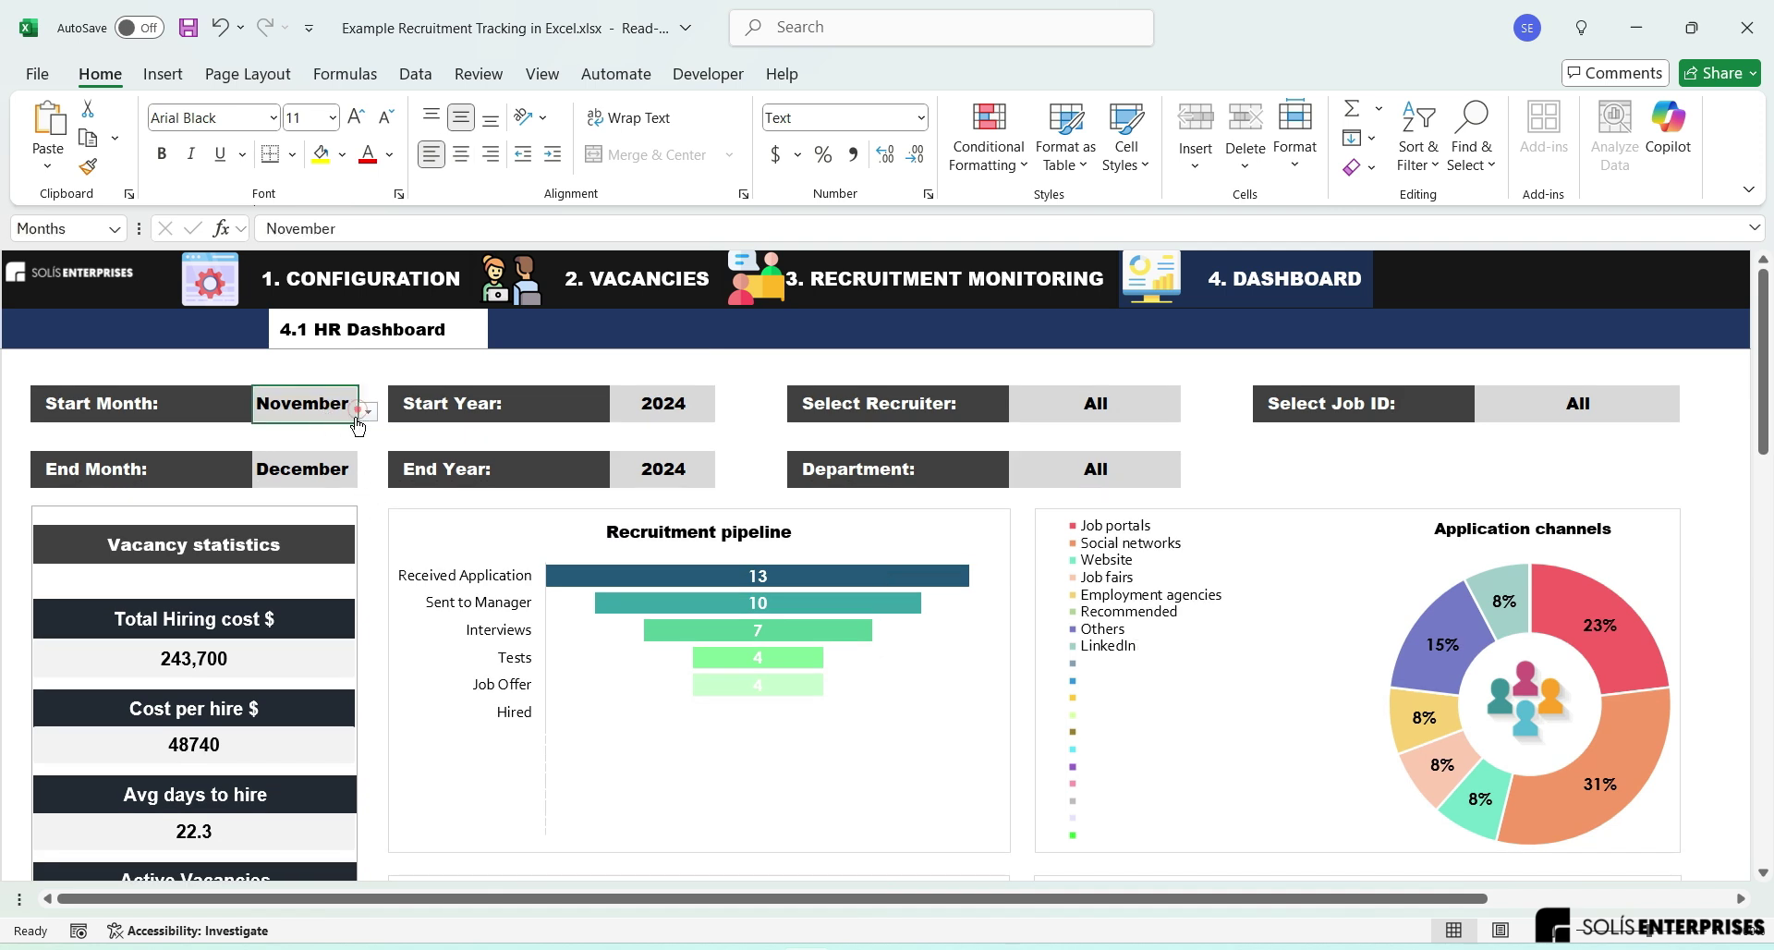
{"action": "left_click", "coordinate": [368, 411]}
{"action": "scroll", "coordinate": [334, 441], "scroll_direction": "up", "scroll_amount": 1}
{"action": "left_click", "coordinate": [332, 437]}
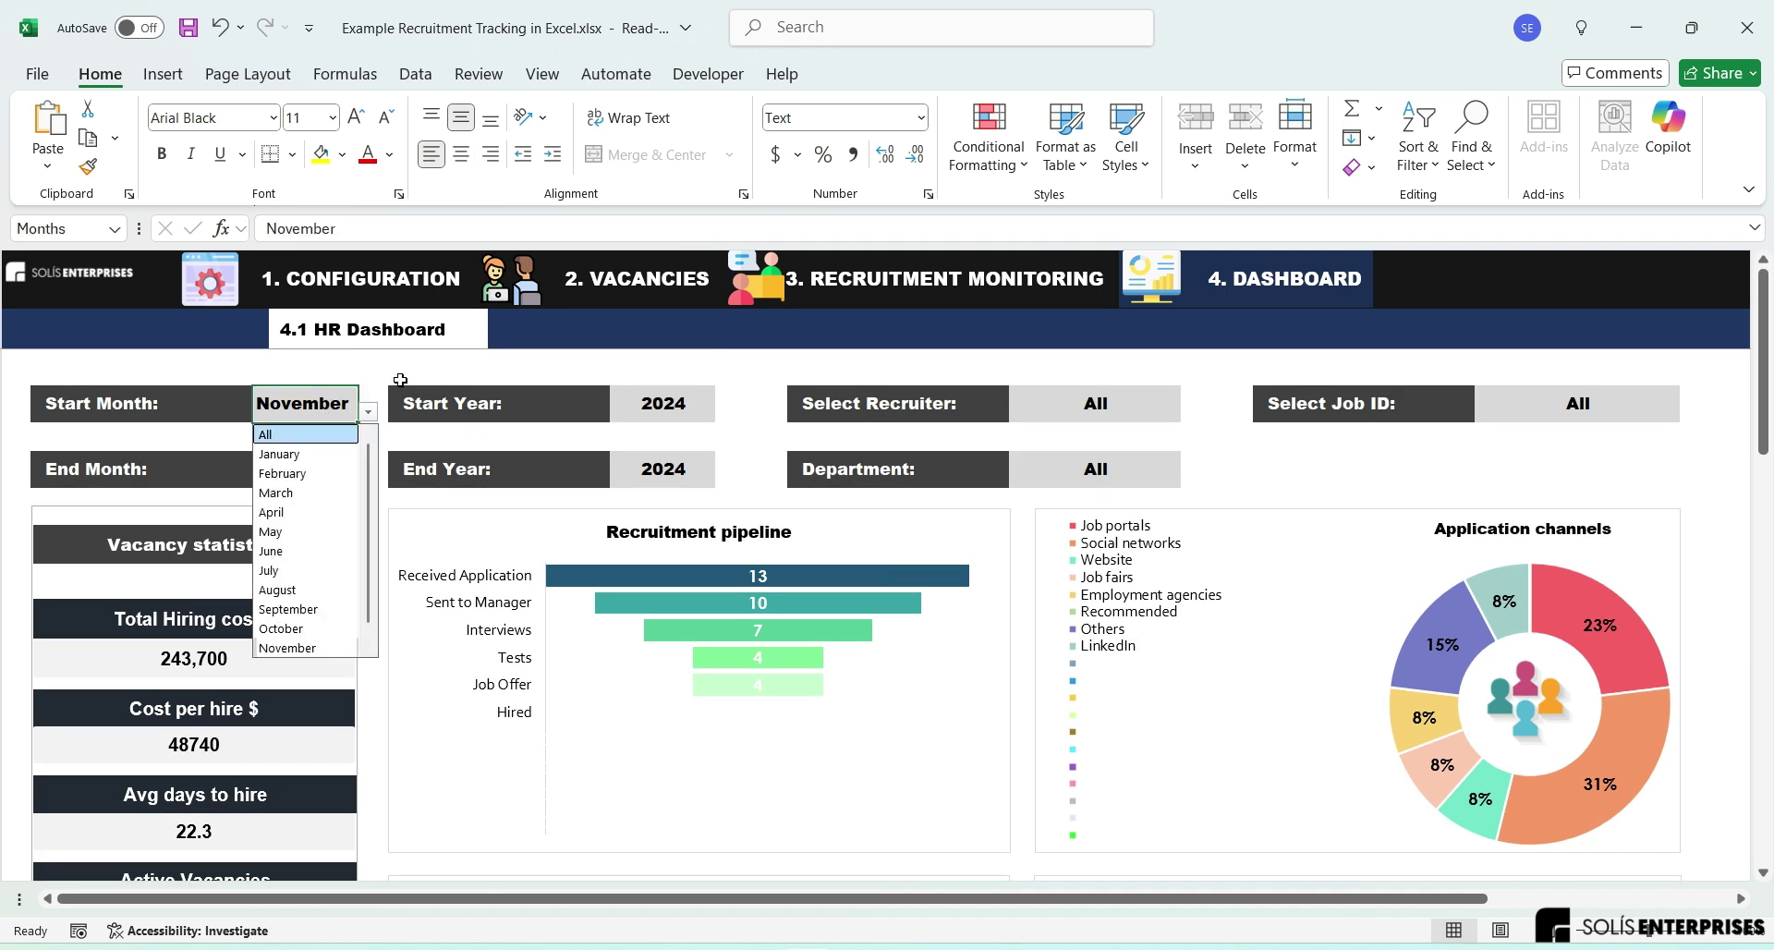
{"action": "left_click", "coordinate": [305, 435]}
{"action": "left_click", "coordinate": [361, 486]}
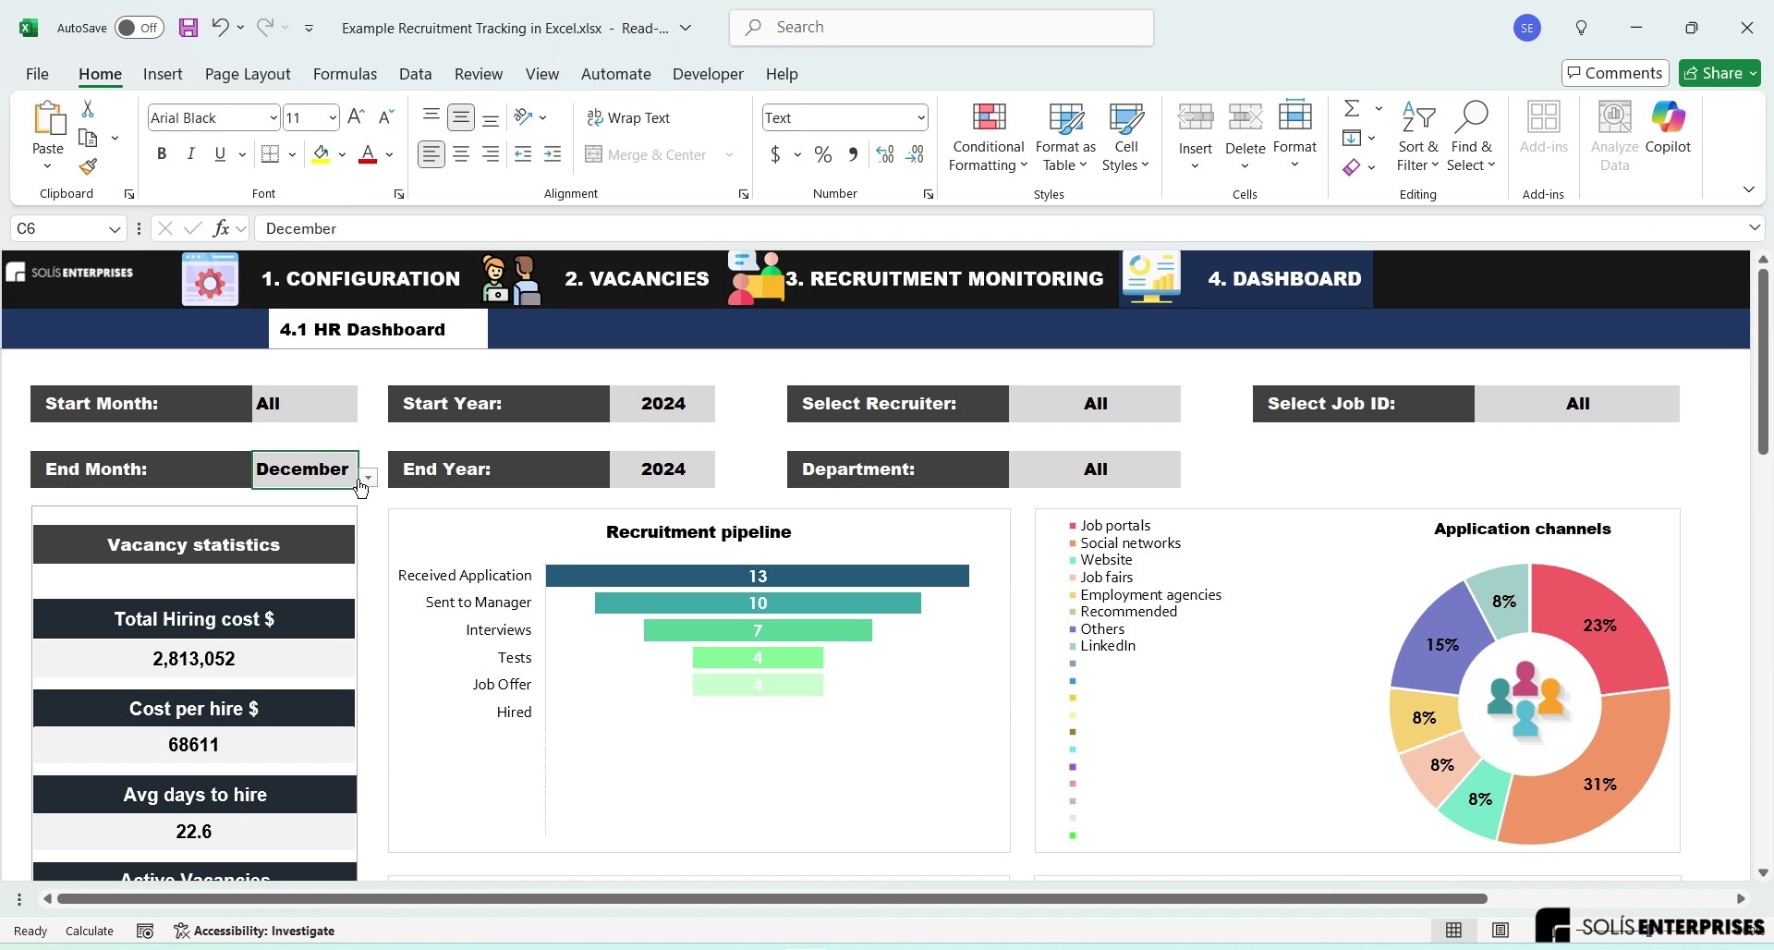
{"action": "left_click", "coordinate": [364, 479]}
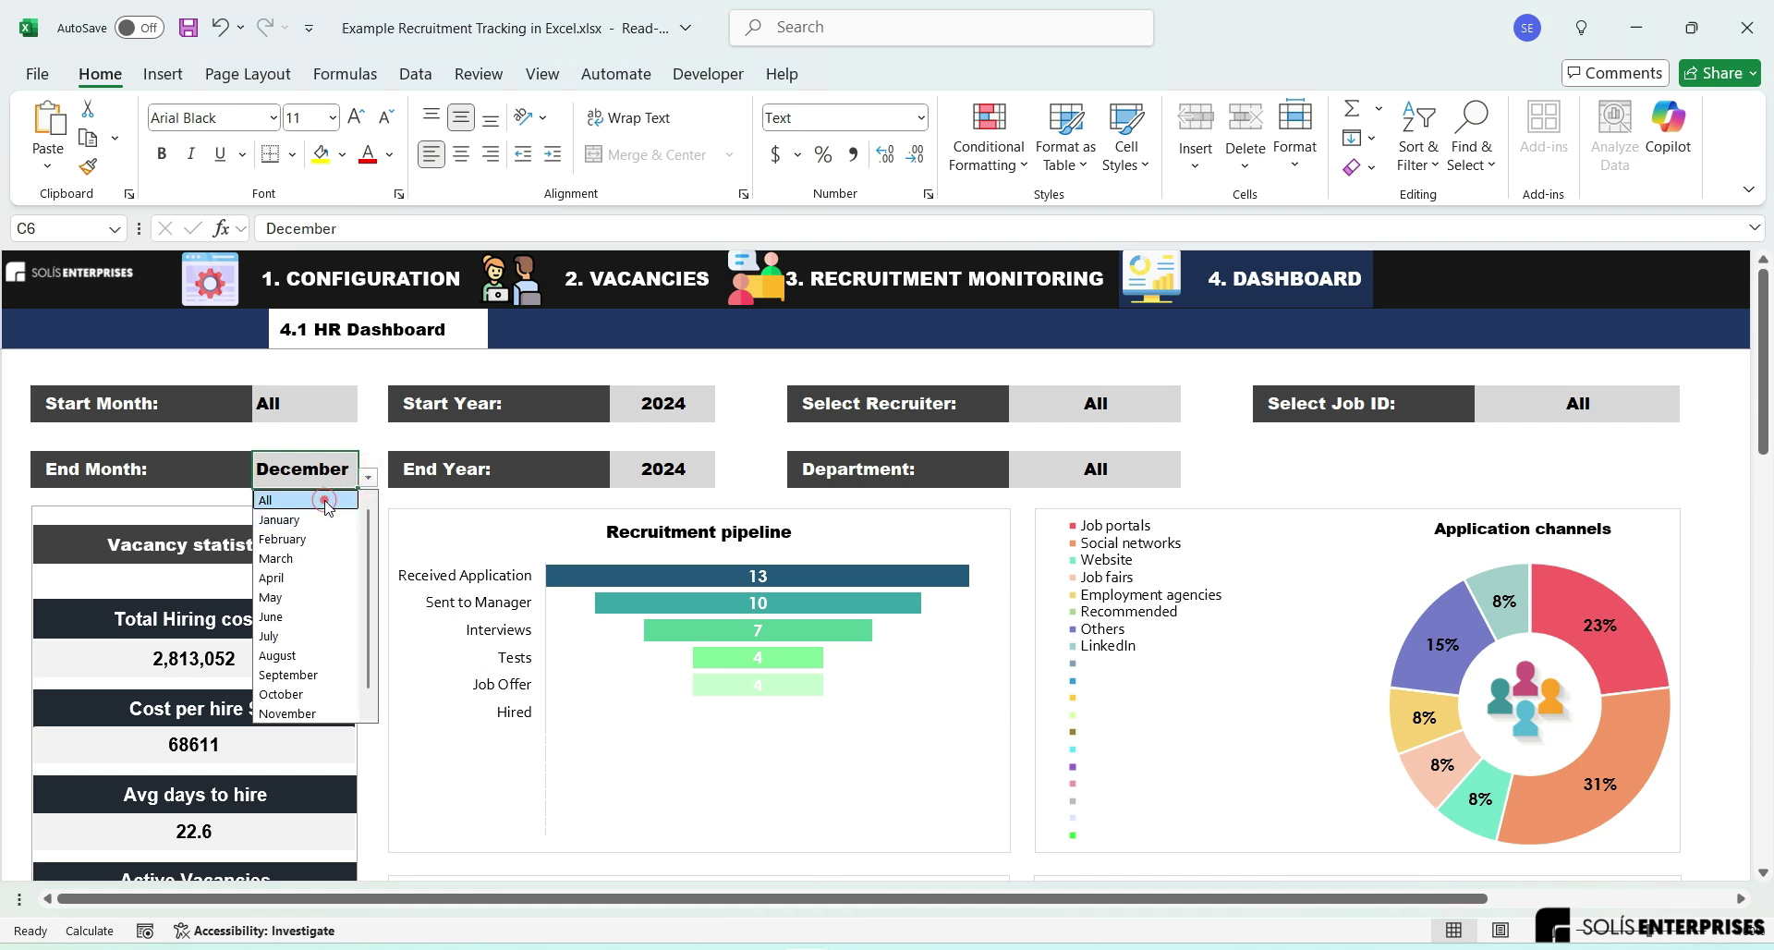
{"action": "left_click", "coordinate": [323, 500]}
Step: Filter the dashboard by the first recruiter in the list and review the charts for that recruiter
{"action": "left_click", "coordinate": [1161, 411]}
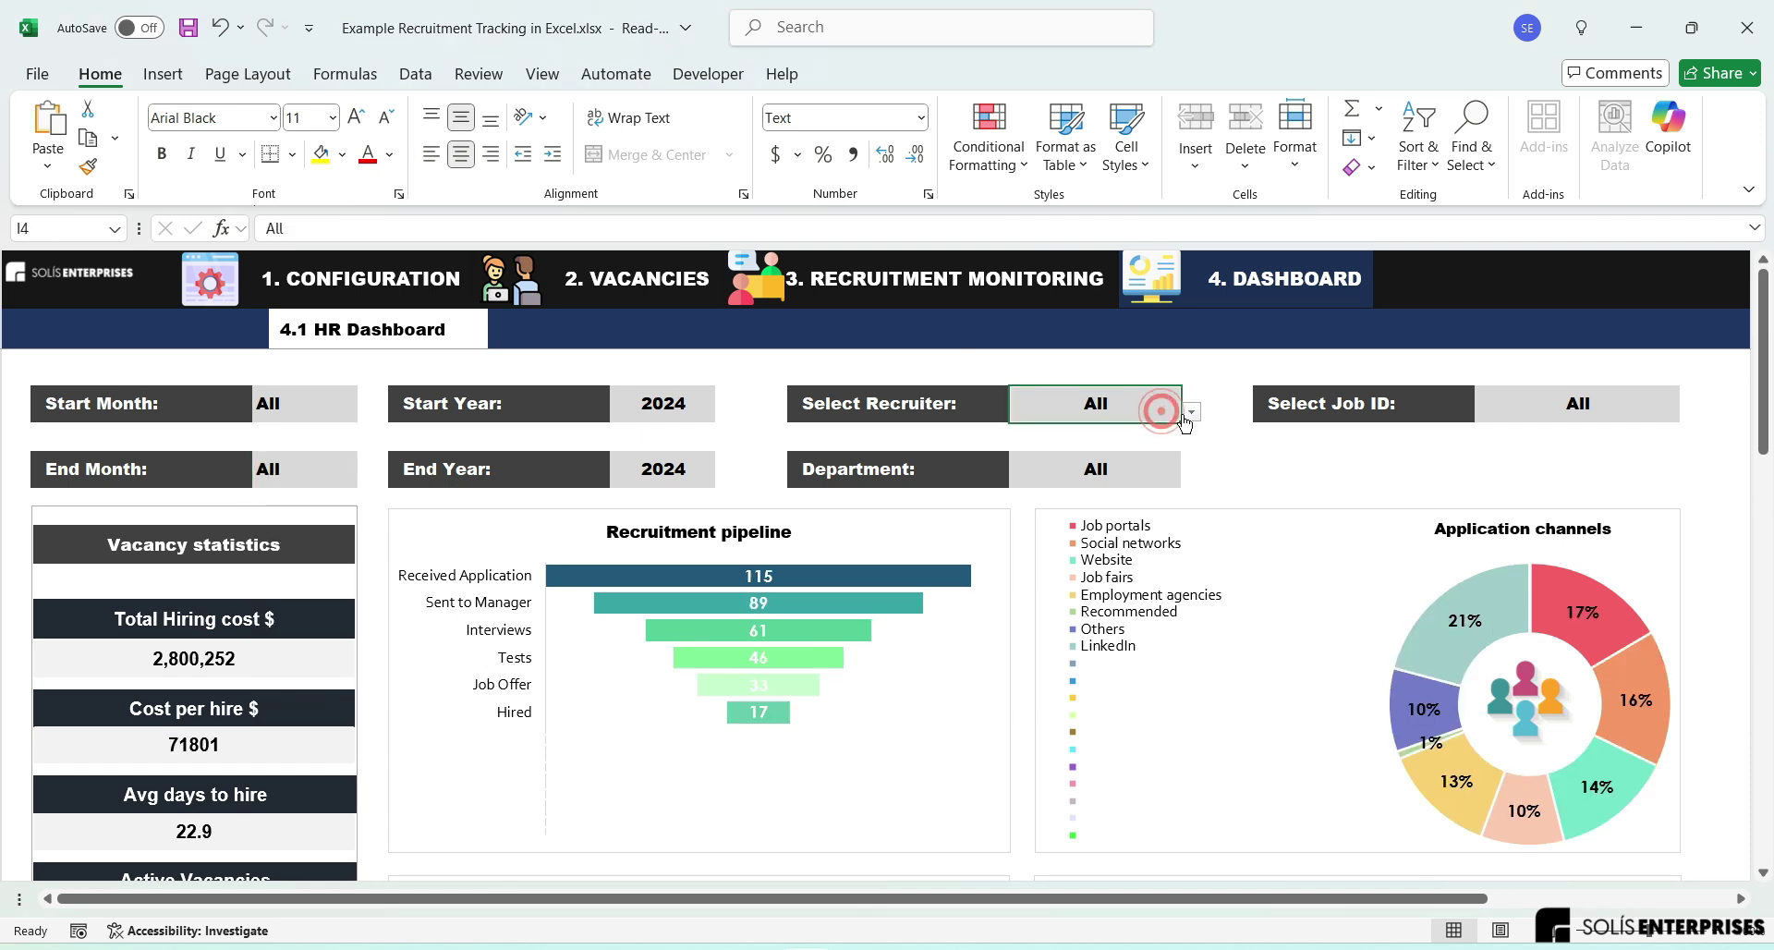
{"action": "left_click", "coordinate": [1191, 412]}
{"action": "left_click", "coordinate": [1072, 448]}
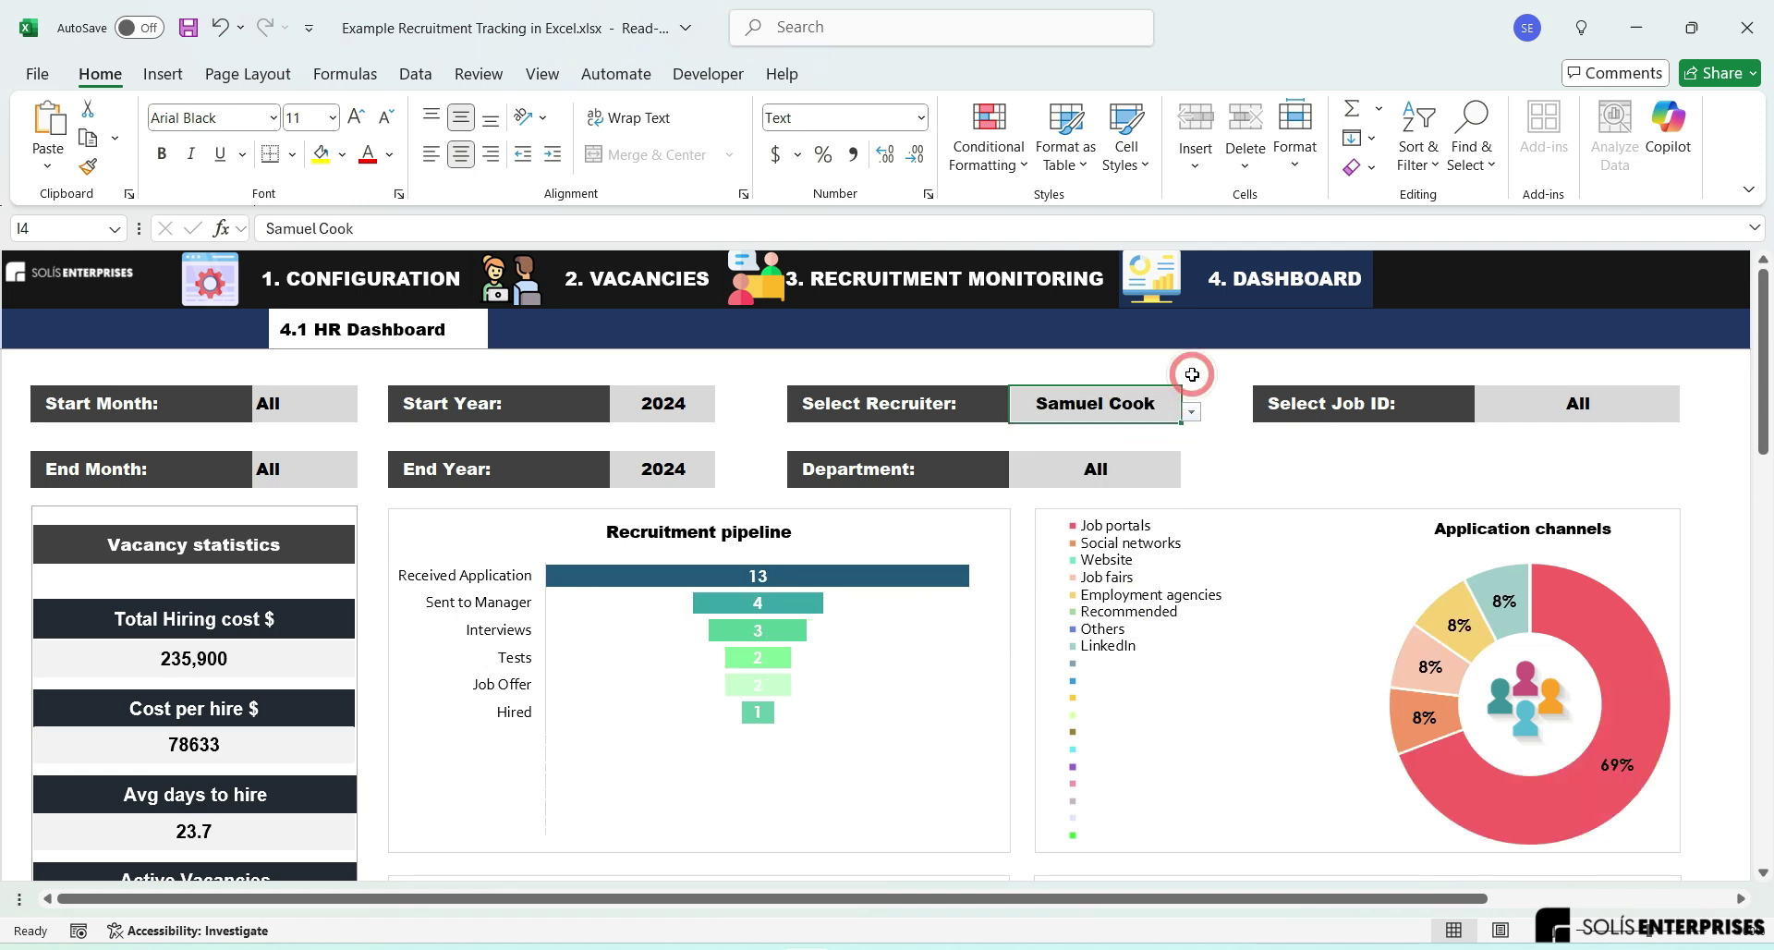
{"action": "left_click", "coordinate": [1192, 375]}
{"action": "scroll", "coordinate": [1202, 619], "scroll_direction": "down", "scroll_amount": 3}
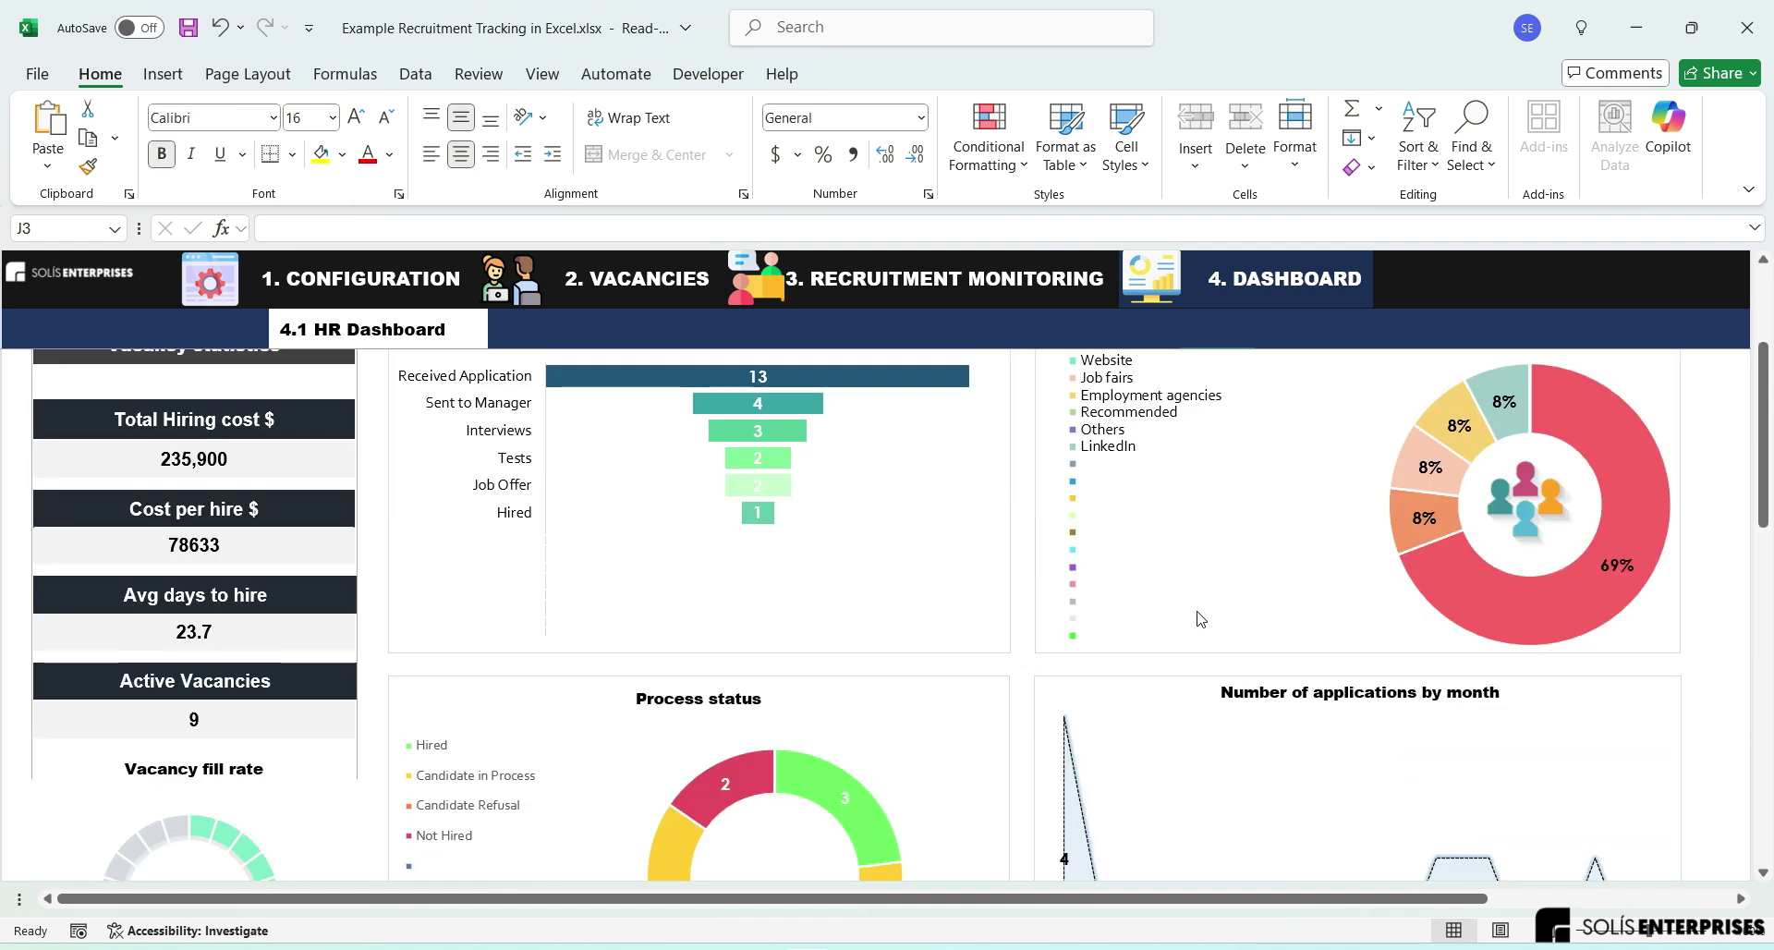
{"action": "scroll", "coordinate": [957, 596], "scroll_direction": "down", "scroll_amount": 3}
{"action": "scroll", "coordinate": [981, 598], "scroll_direction": "down", "scroll_amount": 4}
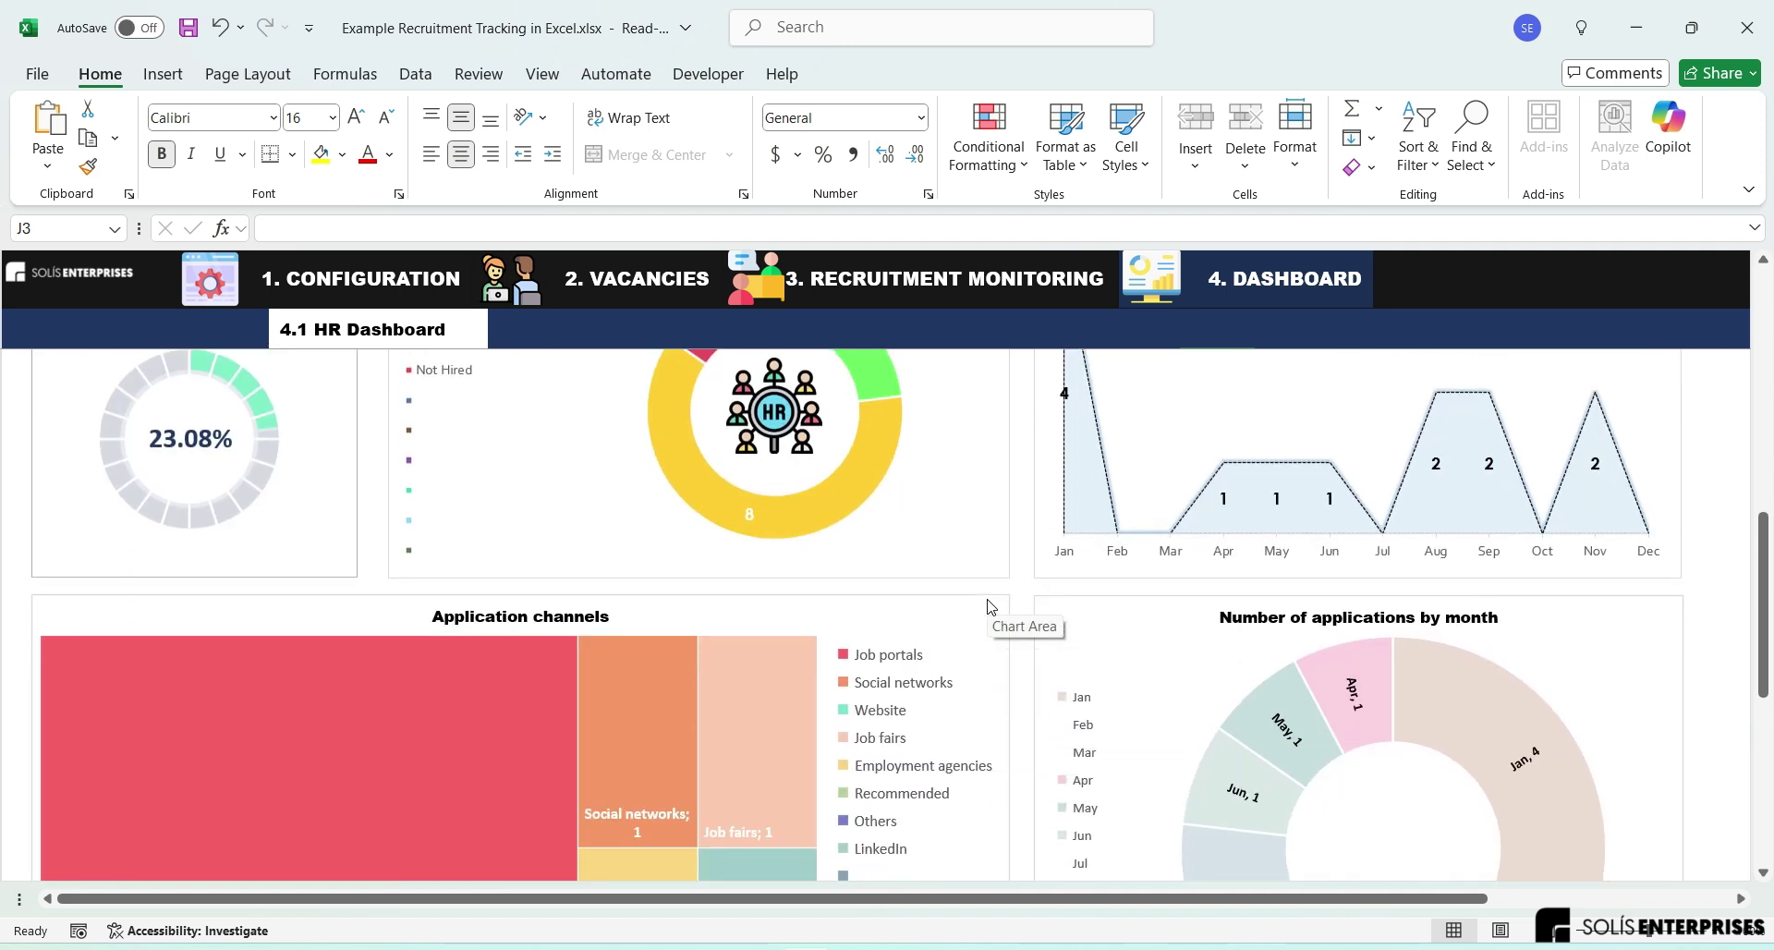
{"action": "scroll", "coordinate": [991, 608], "scroll_direction": "down", "scroll_amount": 2}
{"action": "scroll", "coordinate": [991, 607], "scroll_direction": "down", "scroll_amount": 3}
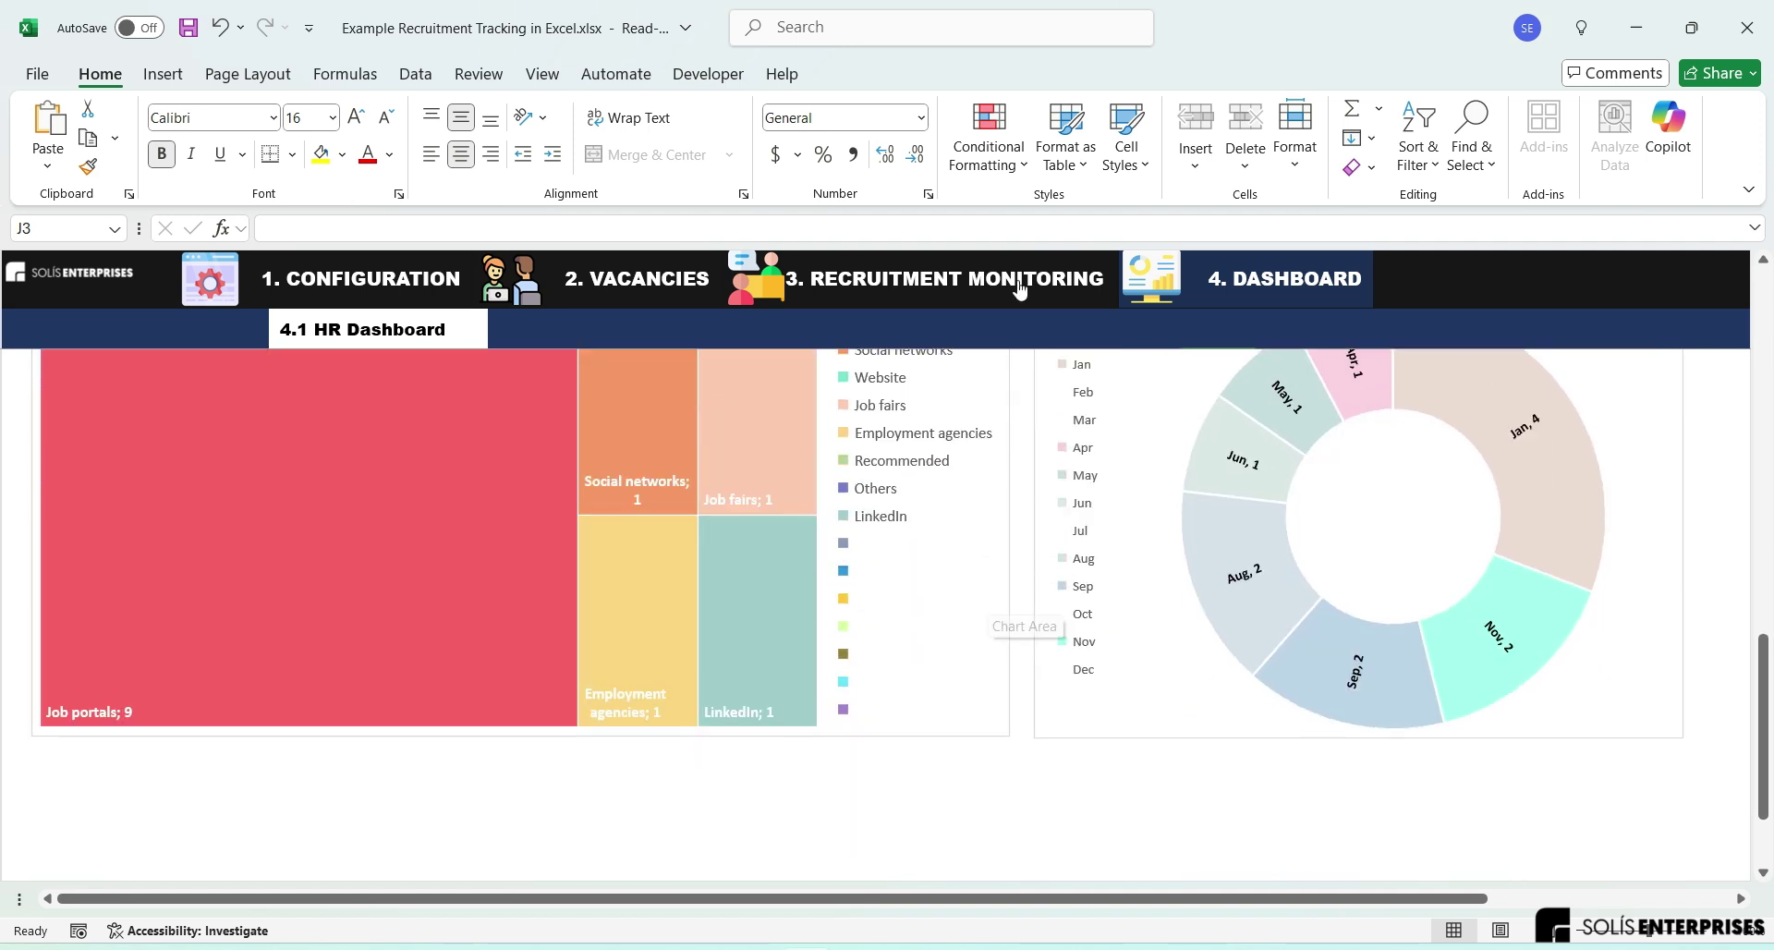
Step: Look through the Recruitment Monitoring, Vacancies and Configuration sections, and check the recruitment phase options of the first candidate application
{"action": "left_click", "coordinate": [1063, 277]}
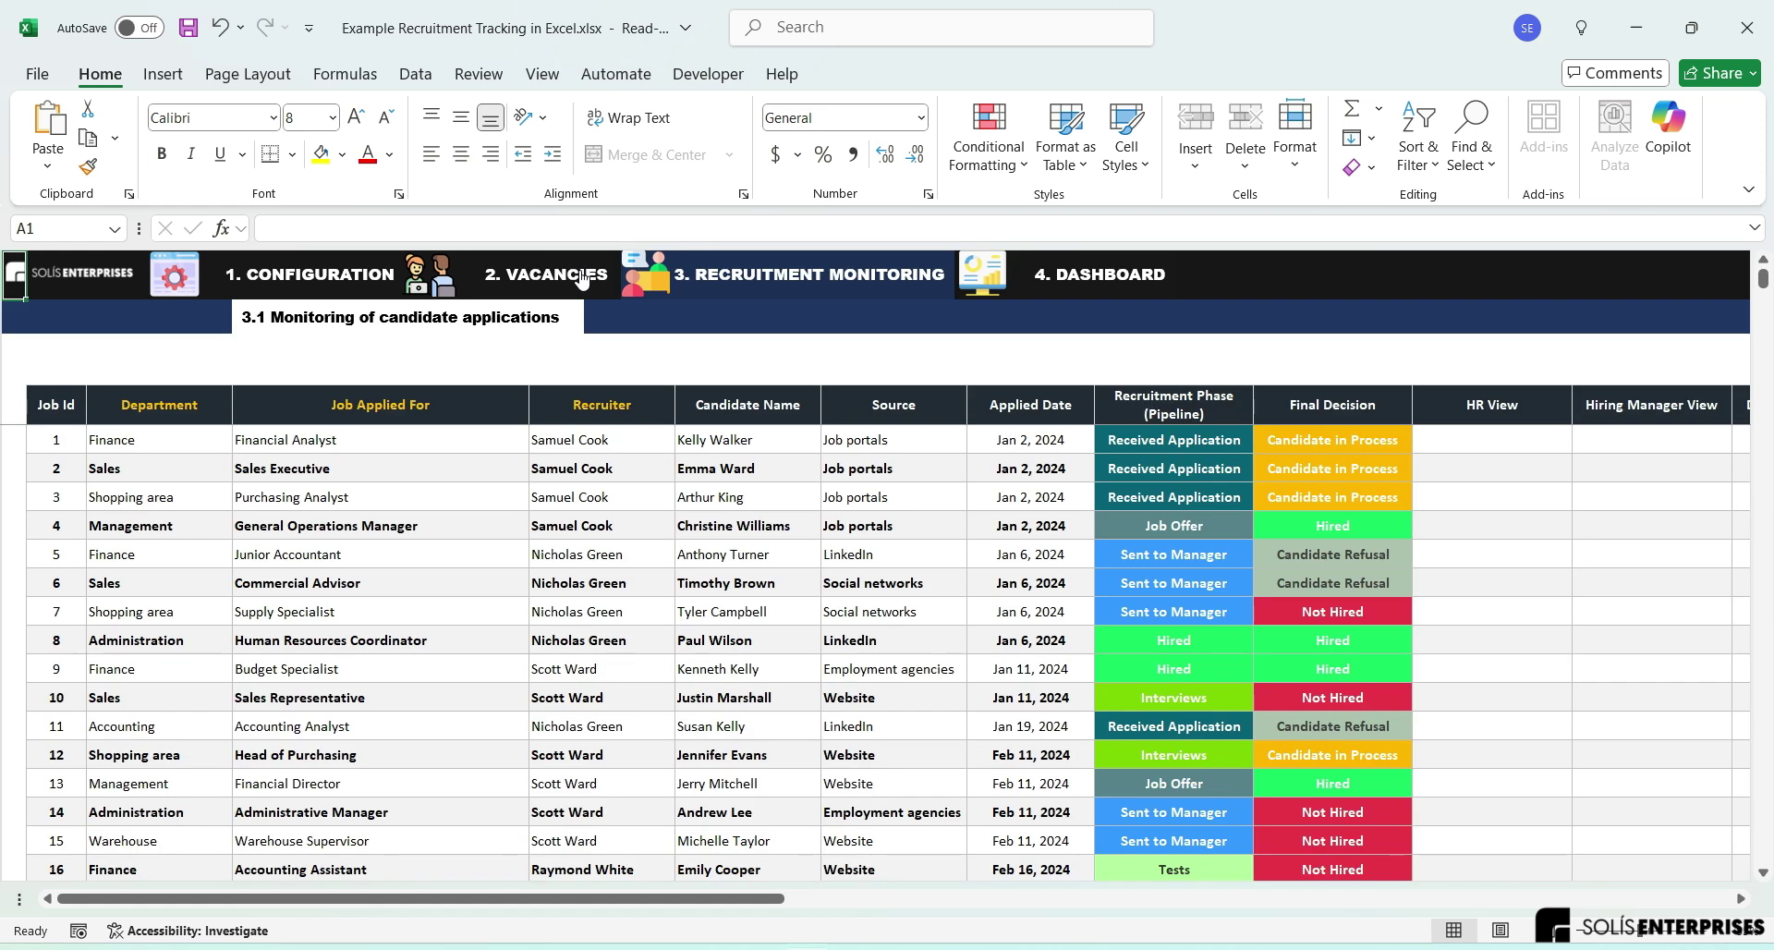
{"action": "left_click", "coordinate": [581, 278]}
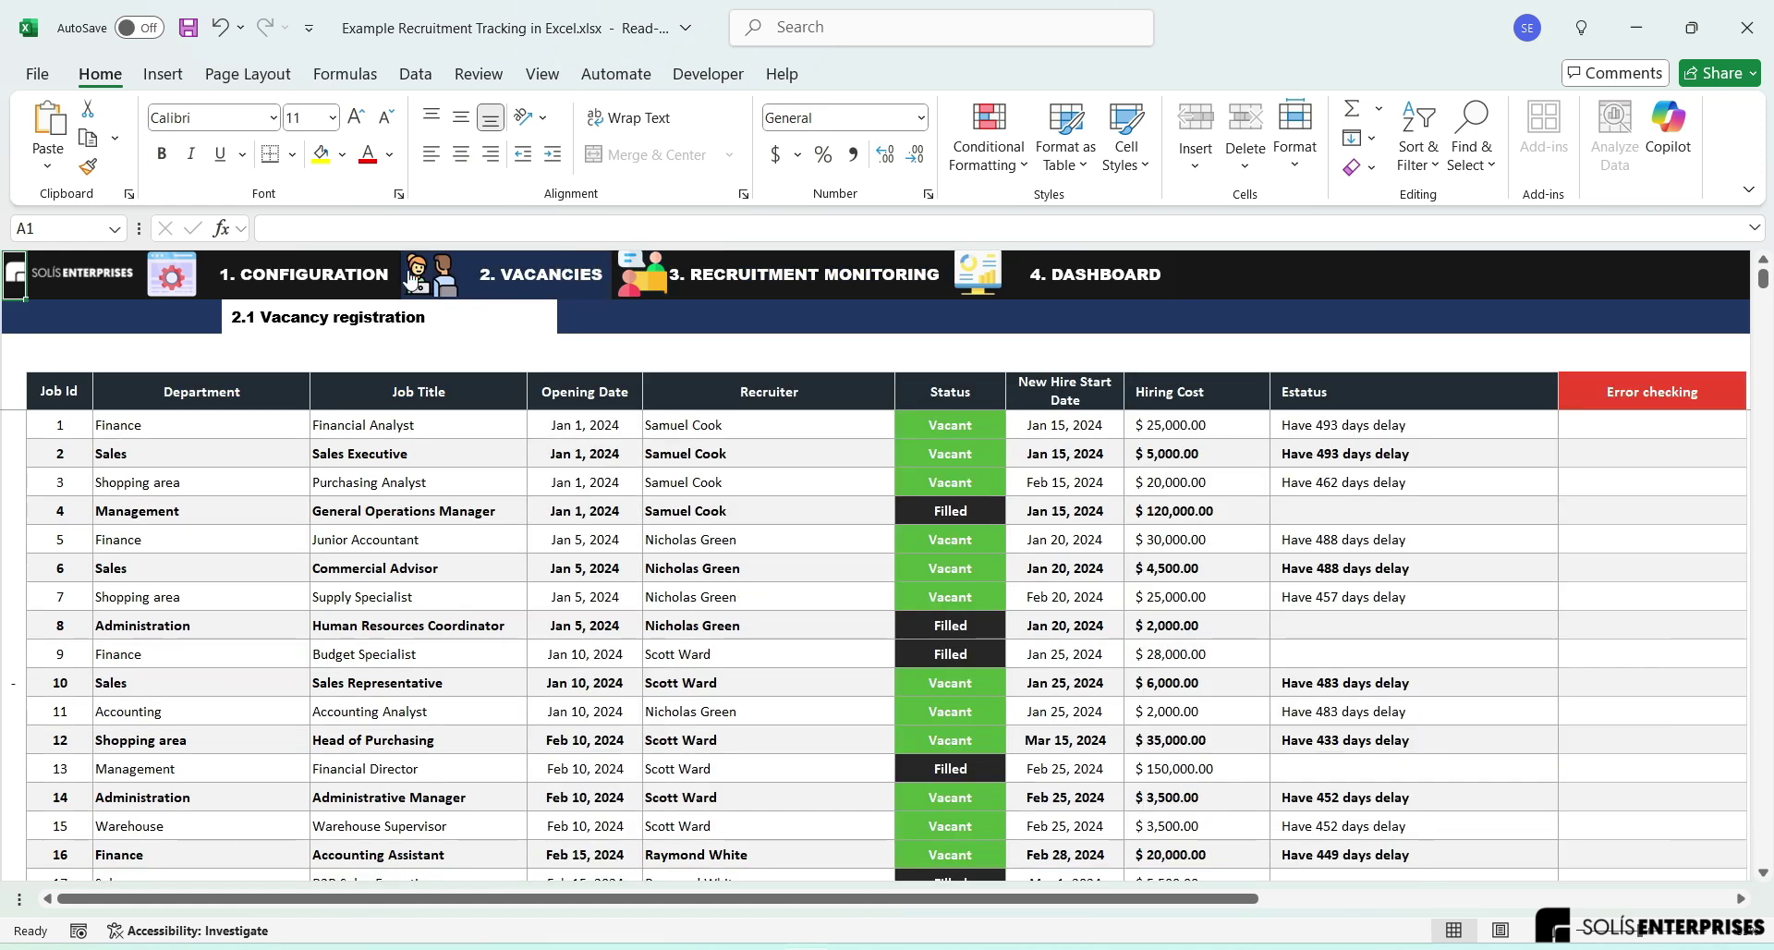
{"action": "left_click", "coordinate": [379, 274]}
{"action": "left_click", "coordinate": [807, 268]}
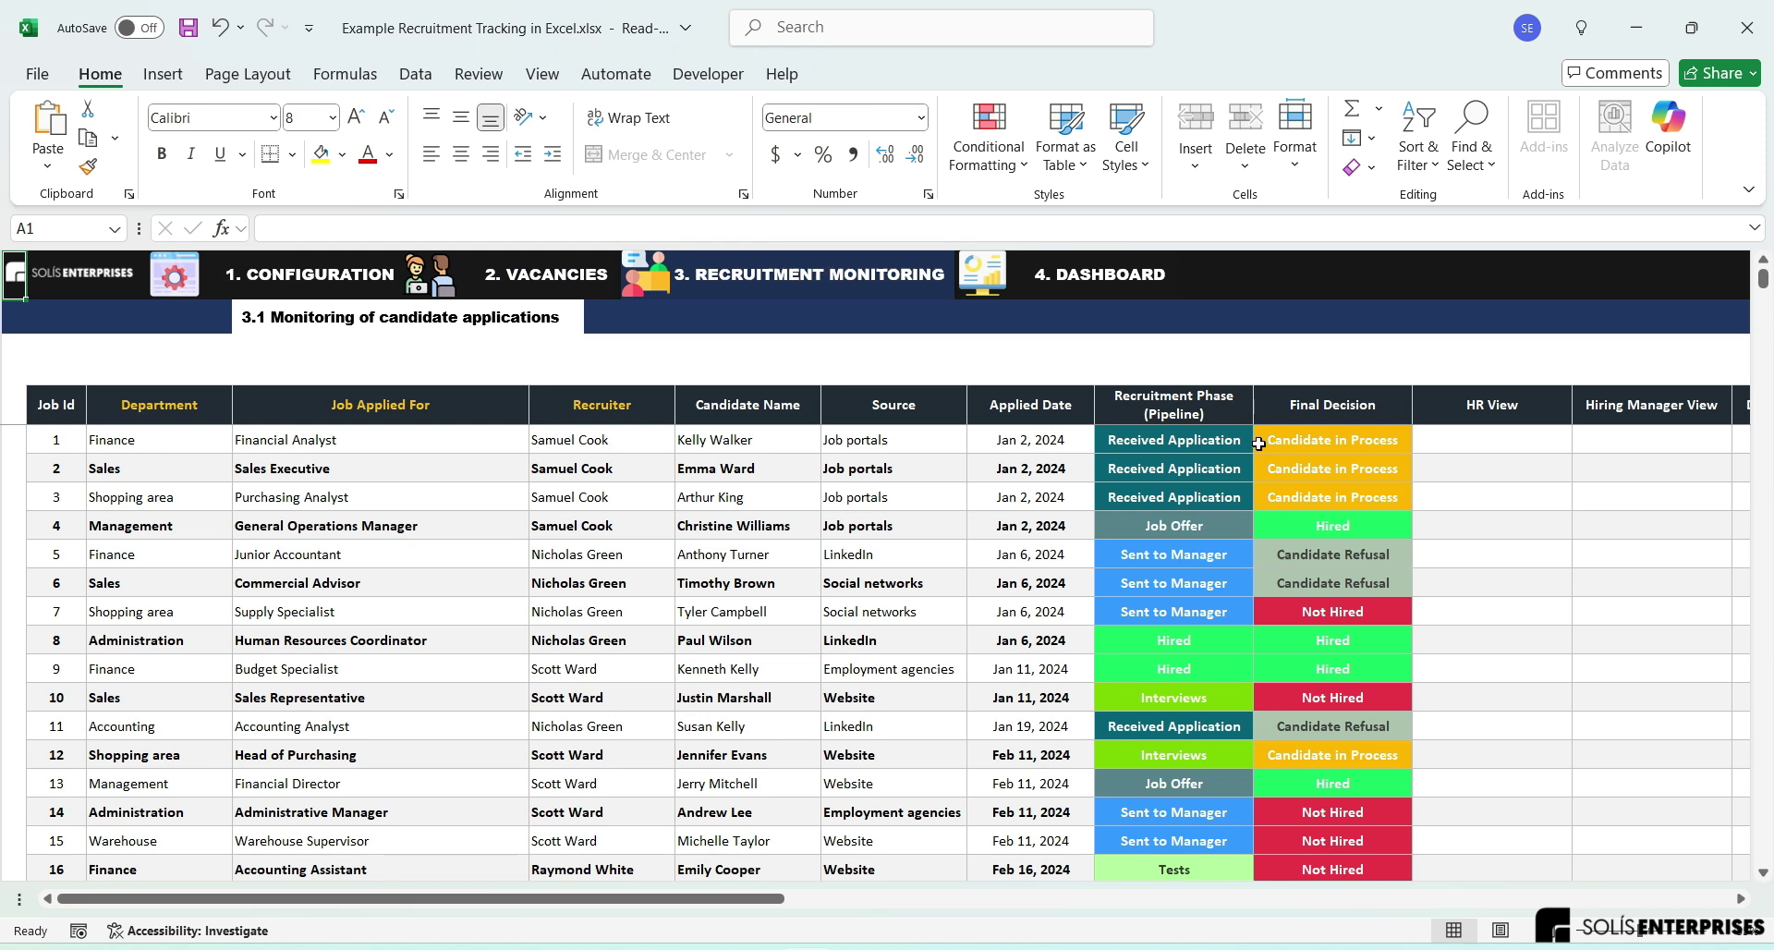
{"action": "left_click", "coordinate": [1211, 441]}
{"action": "left_click", "coordinate": [1261, 444]}
{"action": "left_click", "coordinate": [1261, 443]}
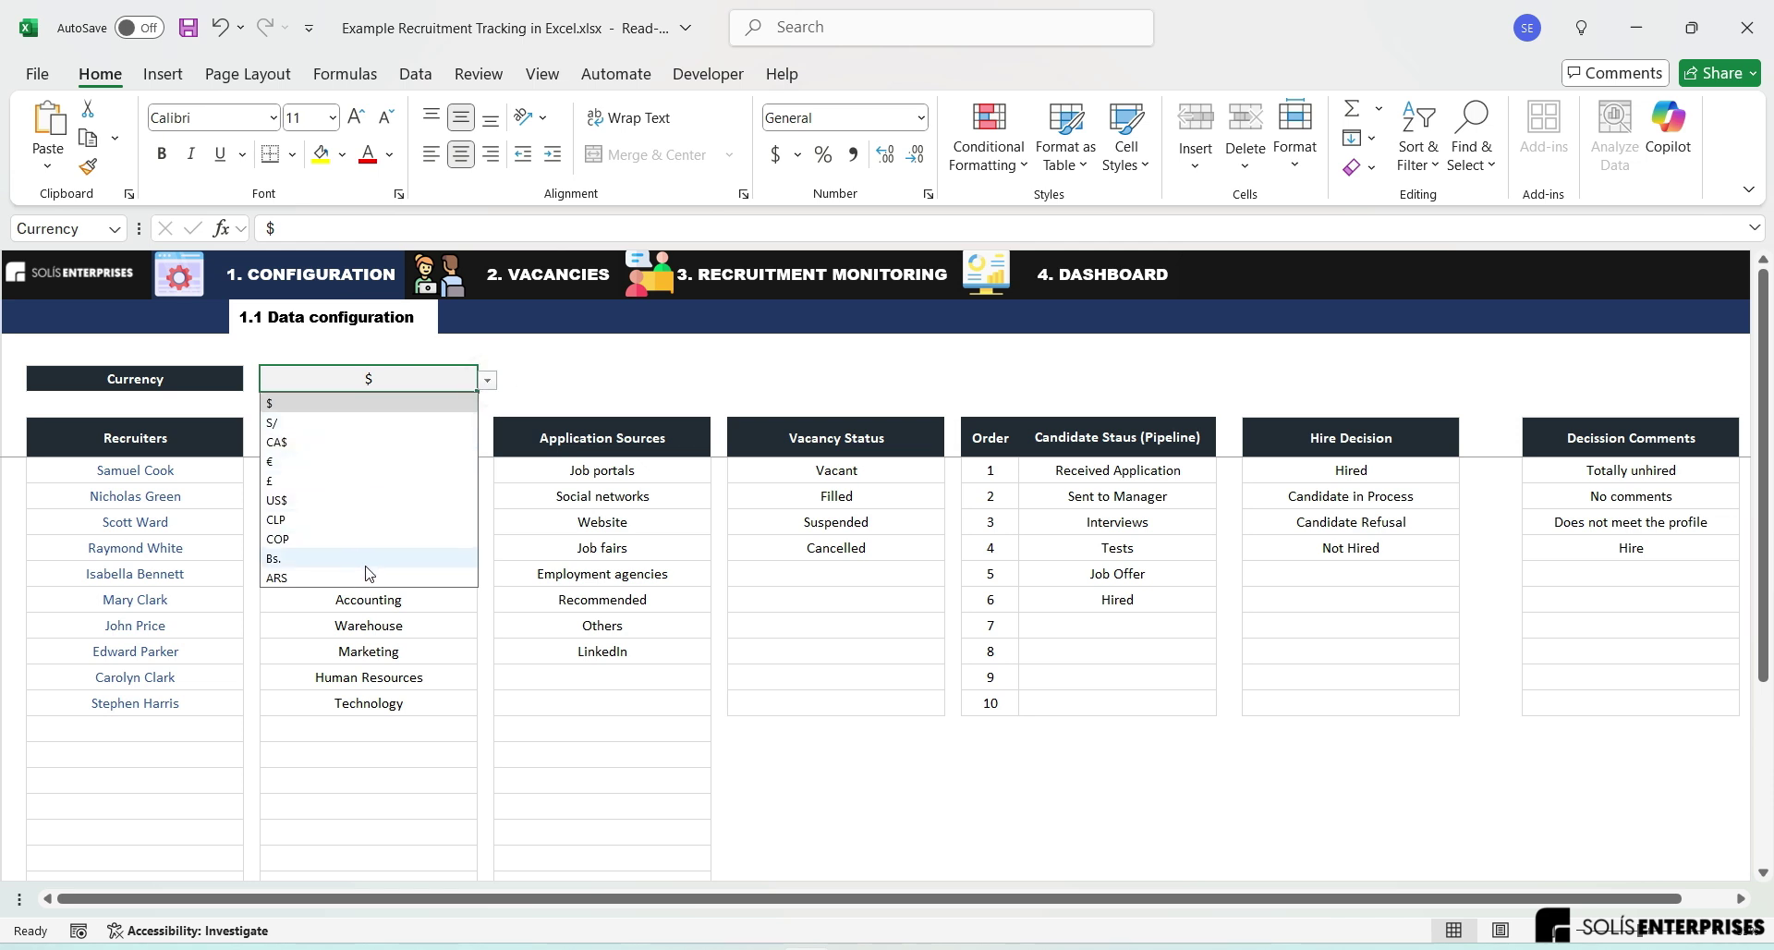
Step: Keep $ as the currency and examine the recruiter, department, source, vacancy status, pipeline, hire decision and comment lists in the configuration
{"action": "left_click", "coordinate": [314, 403]}
{"action": "left_click", "coordinate": [175, 470]}
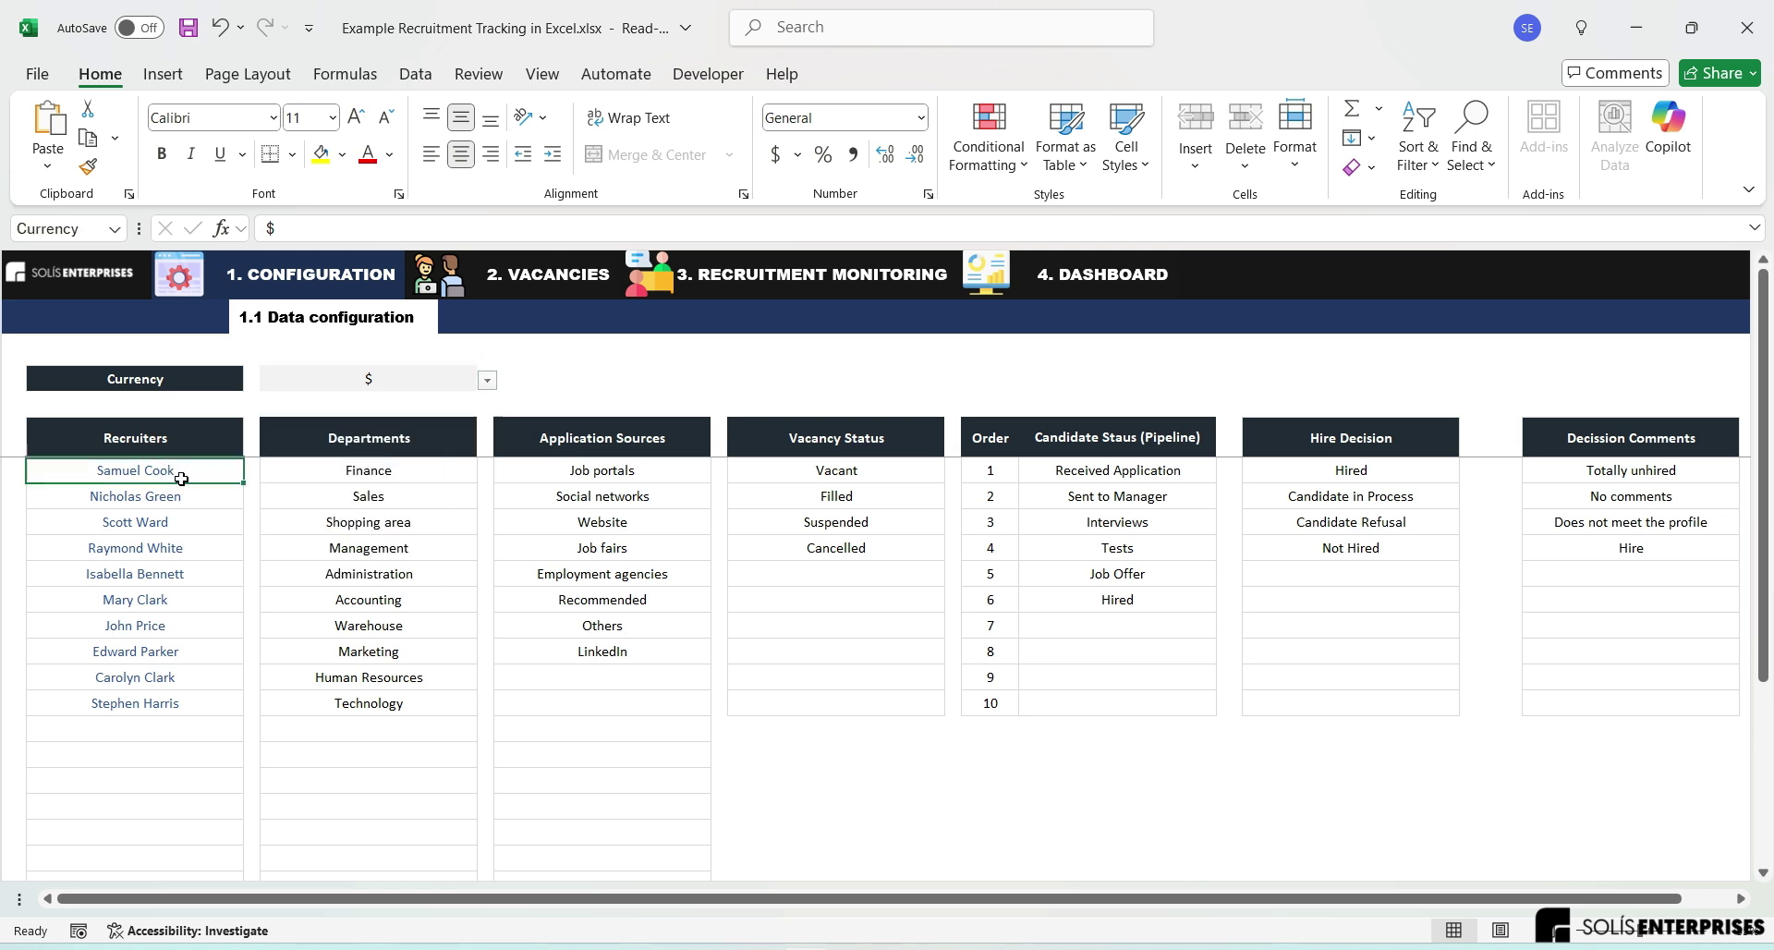
{"action": "left_click", "coordinate": [387, 473]}
{"action": "left_click", "coordinate": [606, 475]}
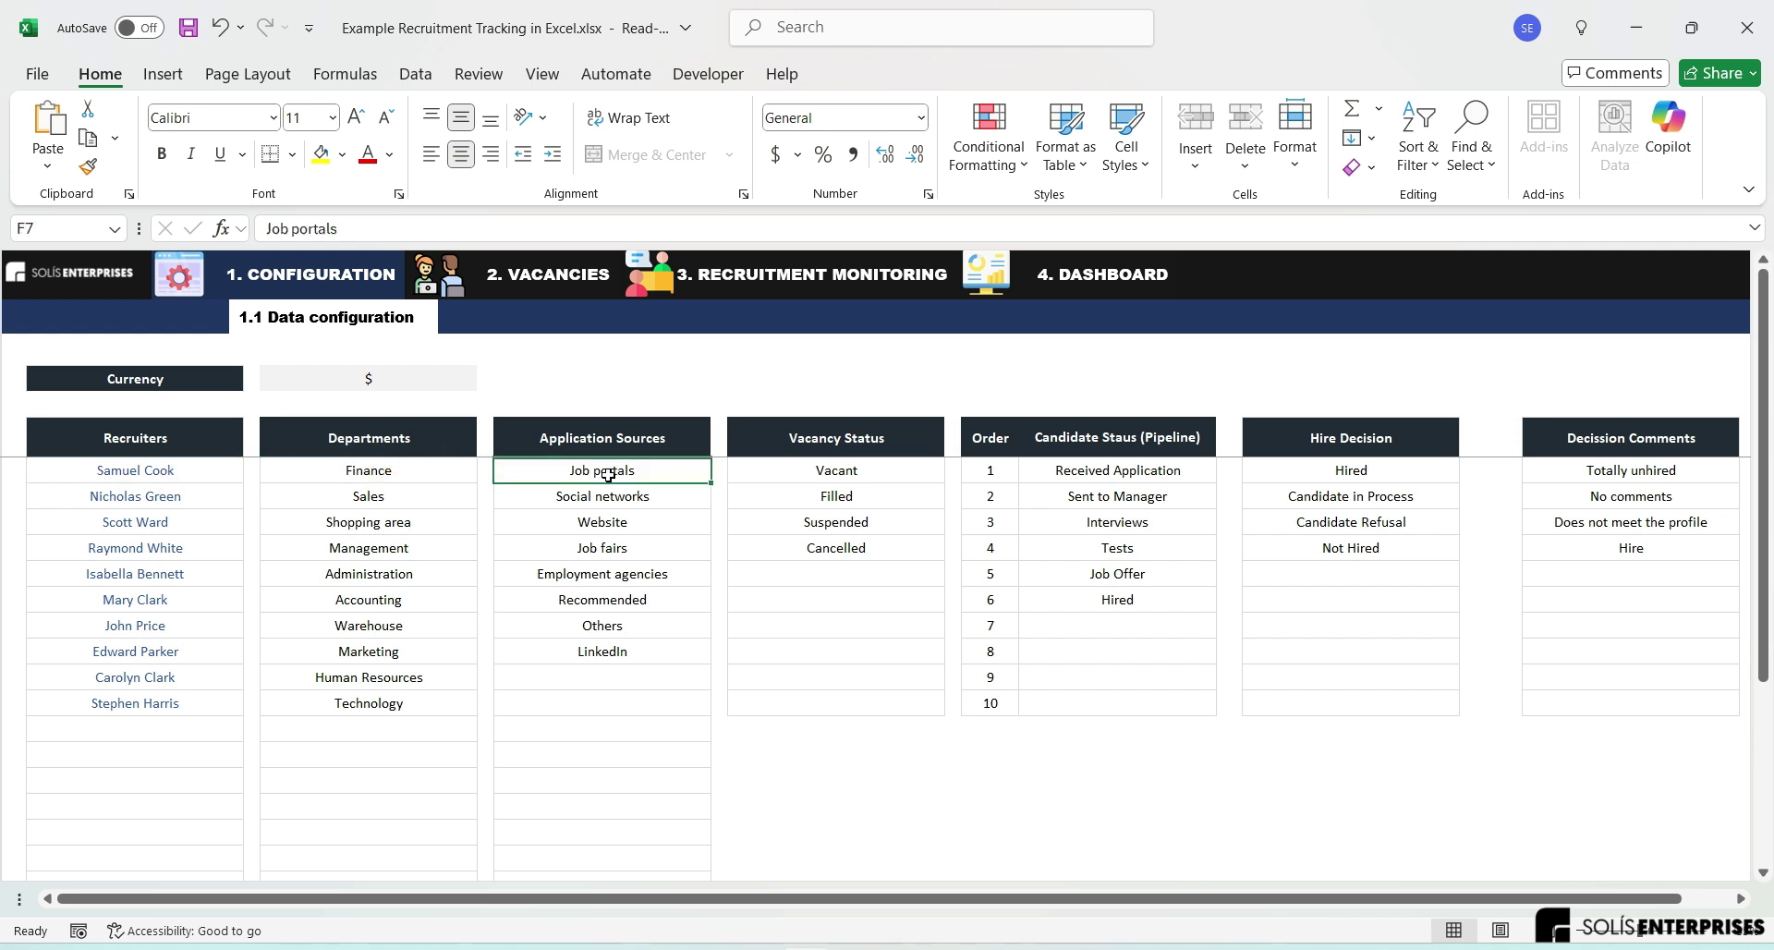
{"action": "left_click", "coordinate": [837, 472]}
{"action": "left_click", "coordinate": [1050, 472]}
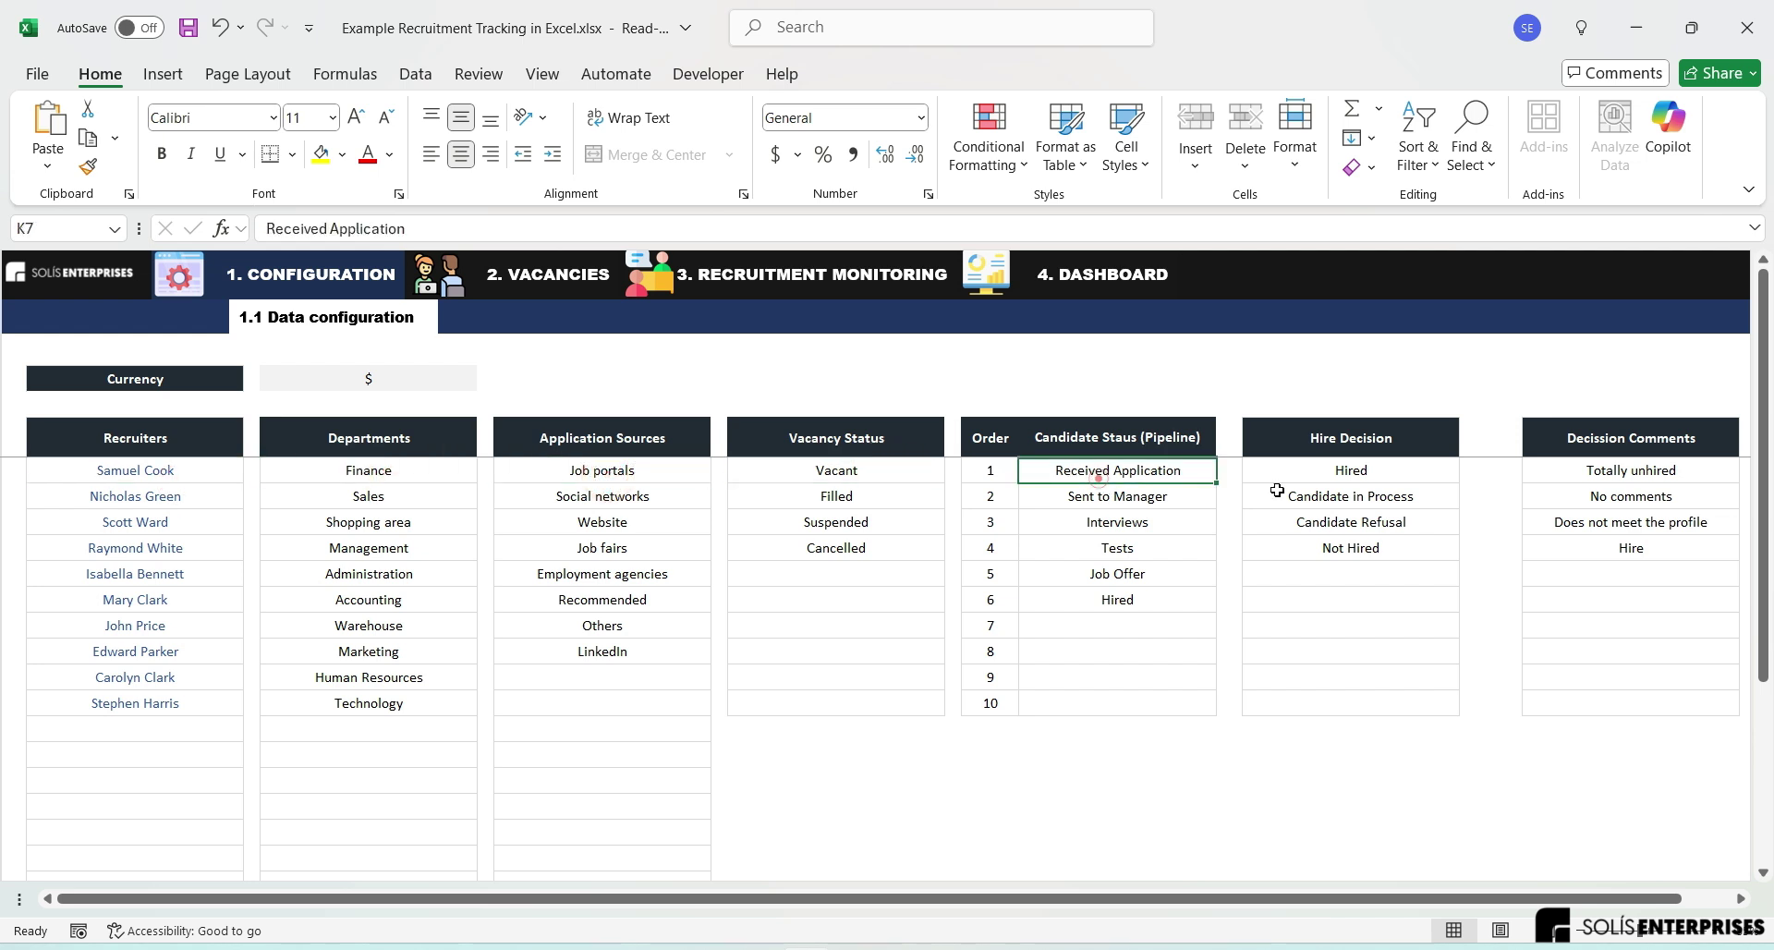
{"action": "left_click", "coordinate": [1349, 471]}
{"action": "left_click", "coordinate": [1586, 465]}
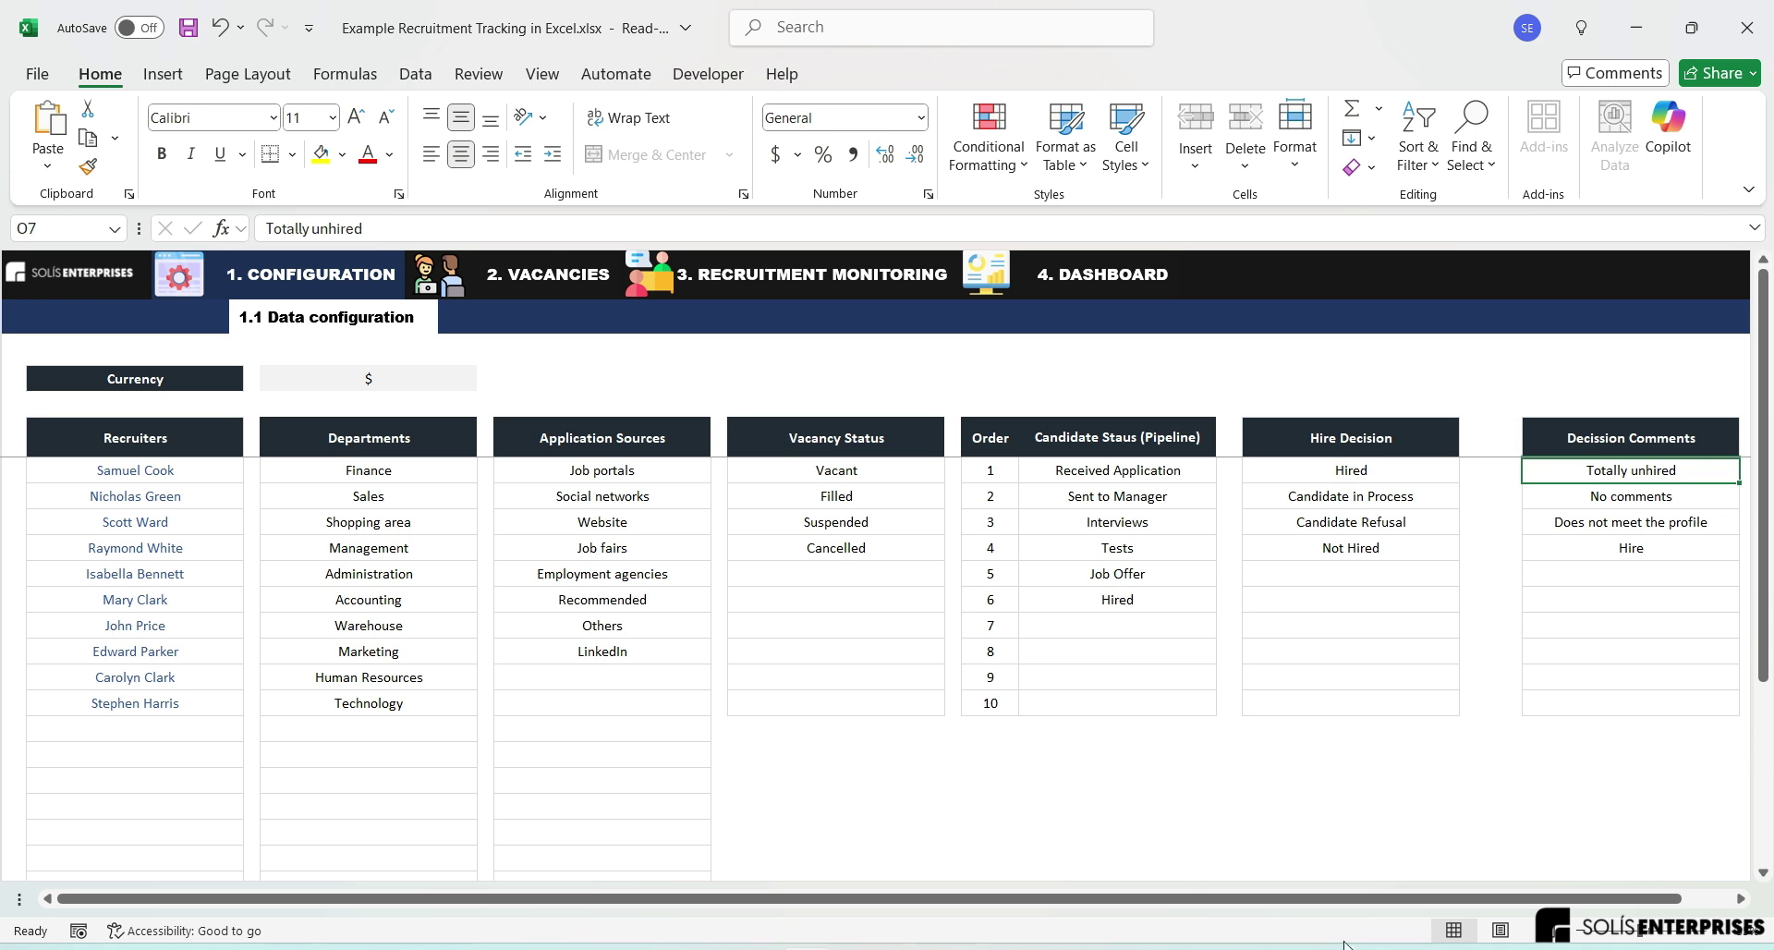
{"action": "left_click_drag", "start_coordinate": [1349, 900], "coordinate": [647, 931]}
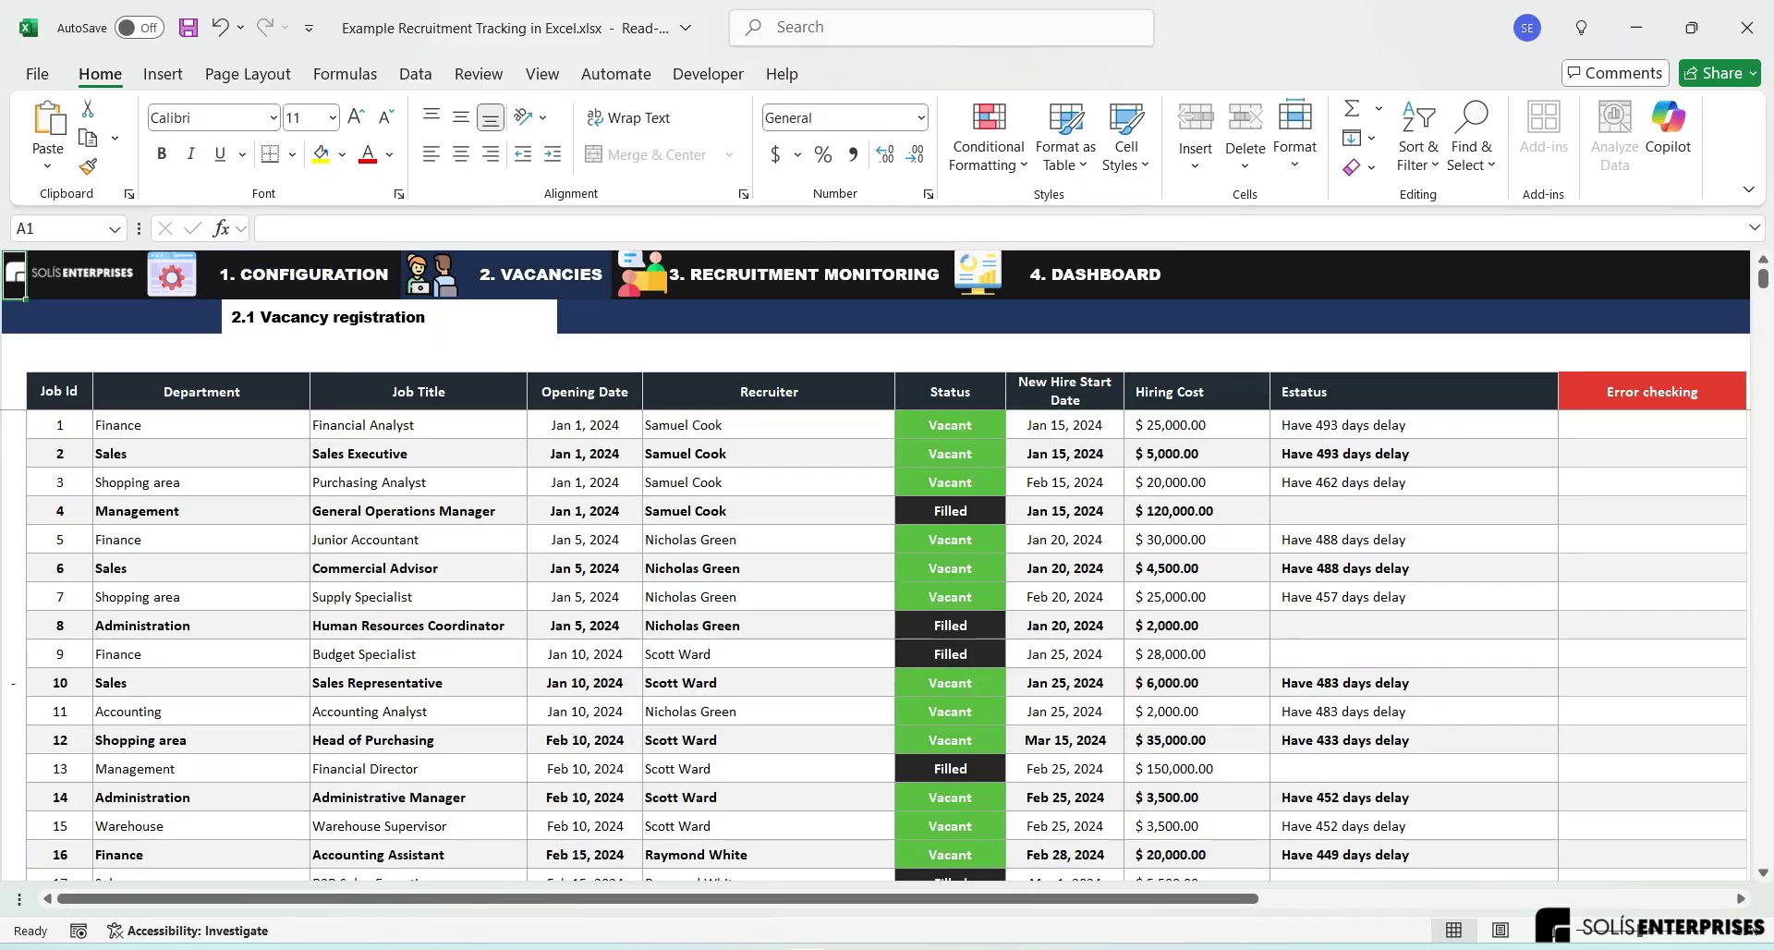
Step: Examine the fields of the first vacancy record, from job ID and department through recruiter and status to hiring cost
{"action": "left_click", "coordinate": [59, 425]}
{"action": "left_click", "coordinate": [202, 425]}
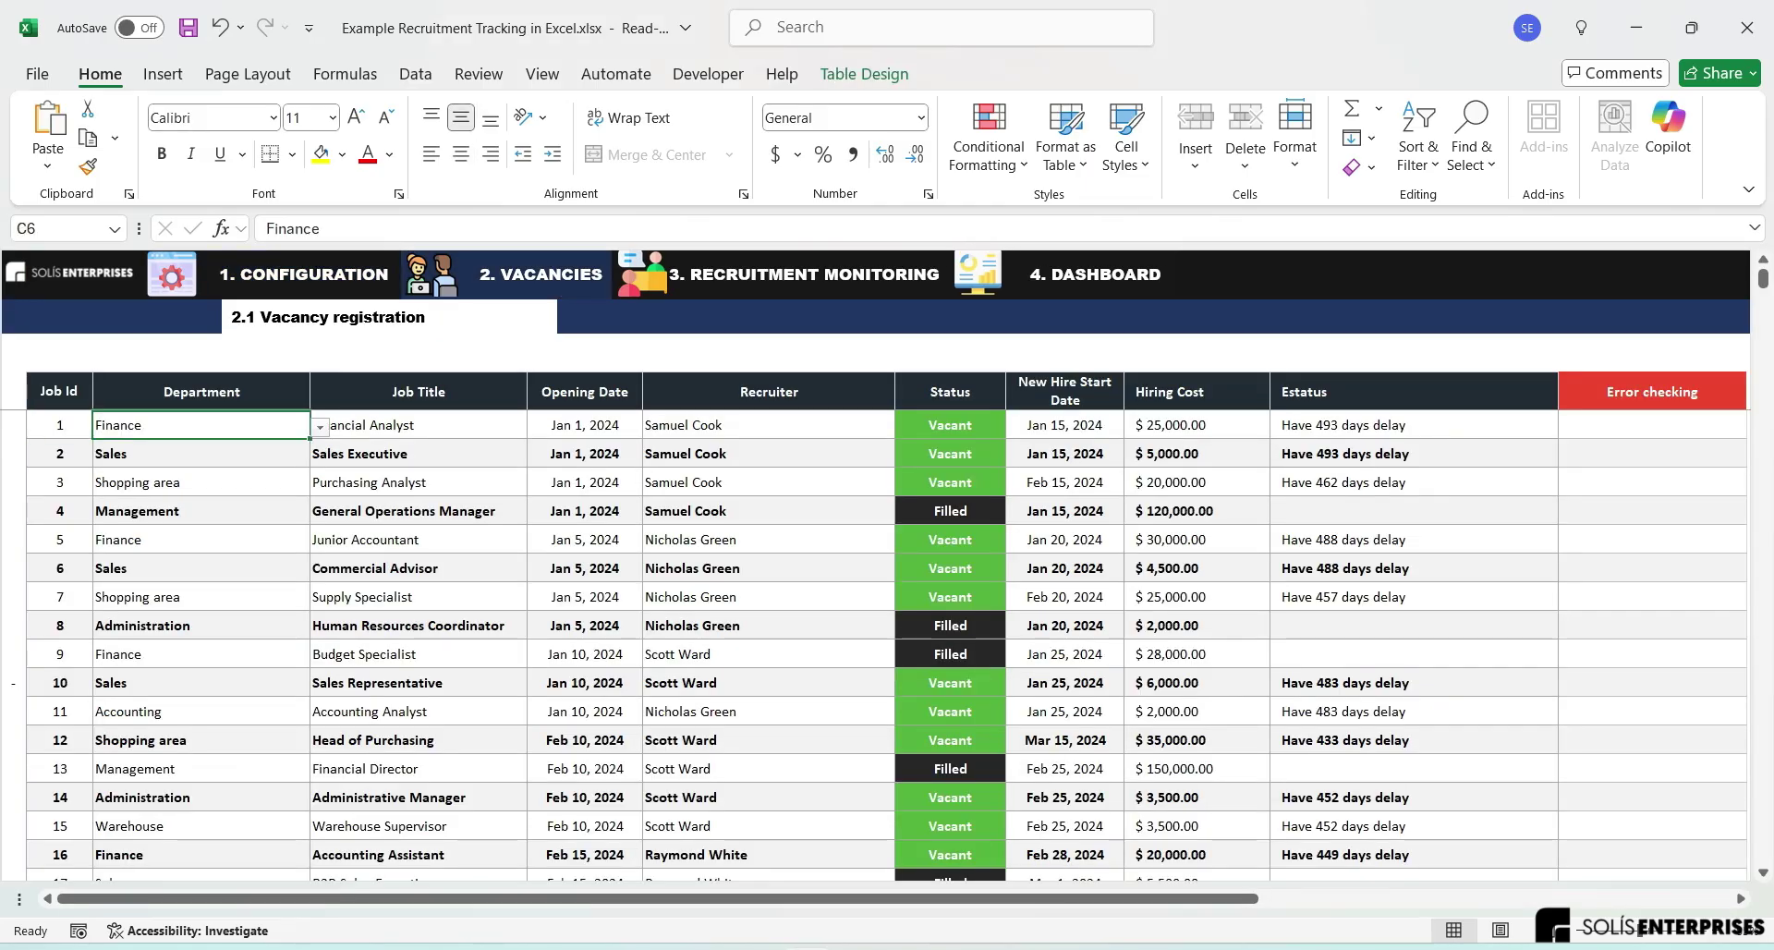
{"action": "left_click", "coordinate": [950, 425]}
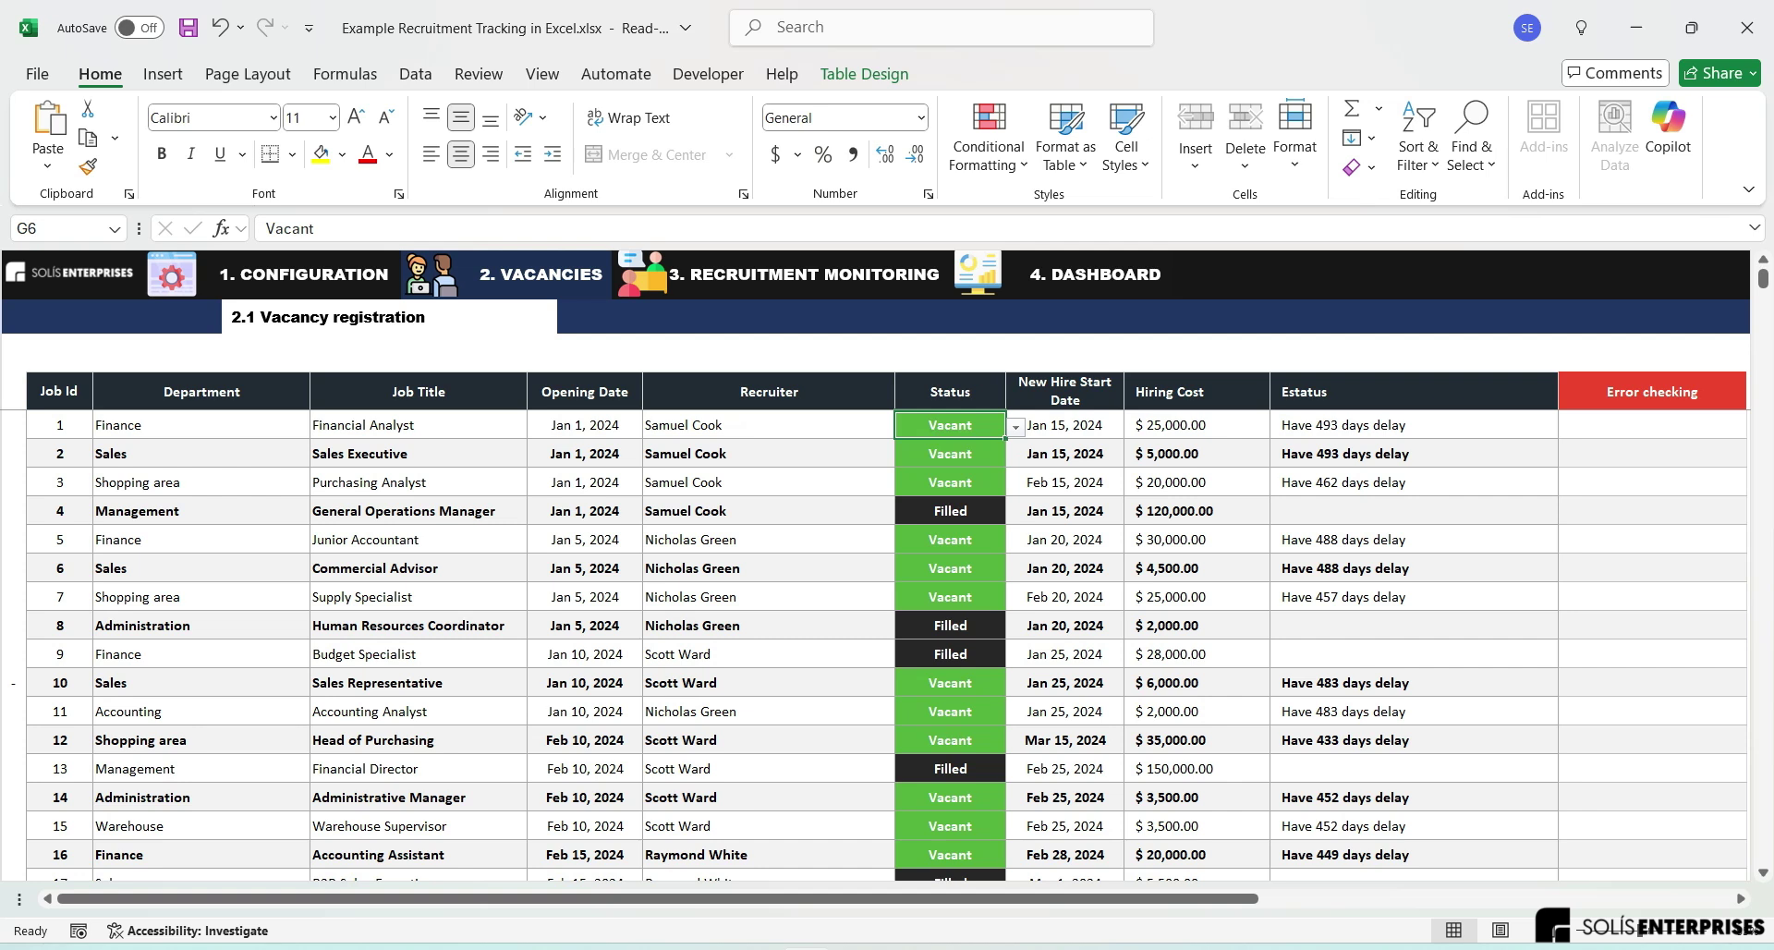
{"action": "left_click", "coordinate": [201, 425]}
{"action": "left_click", "coordinate": [418, 425]}
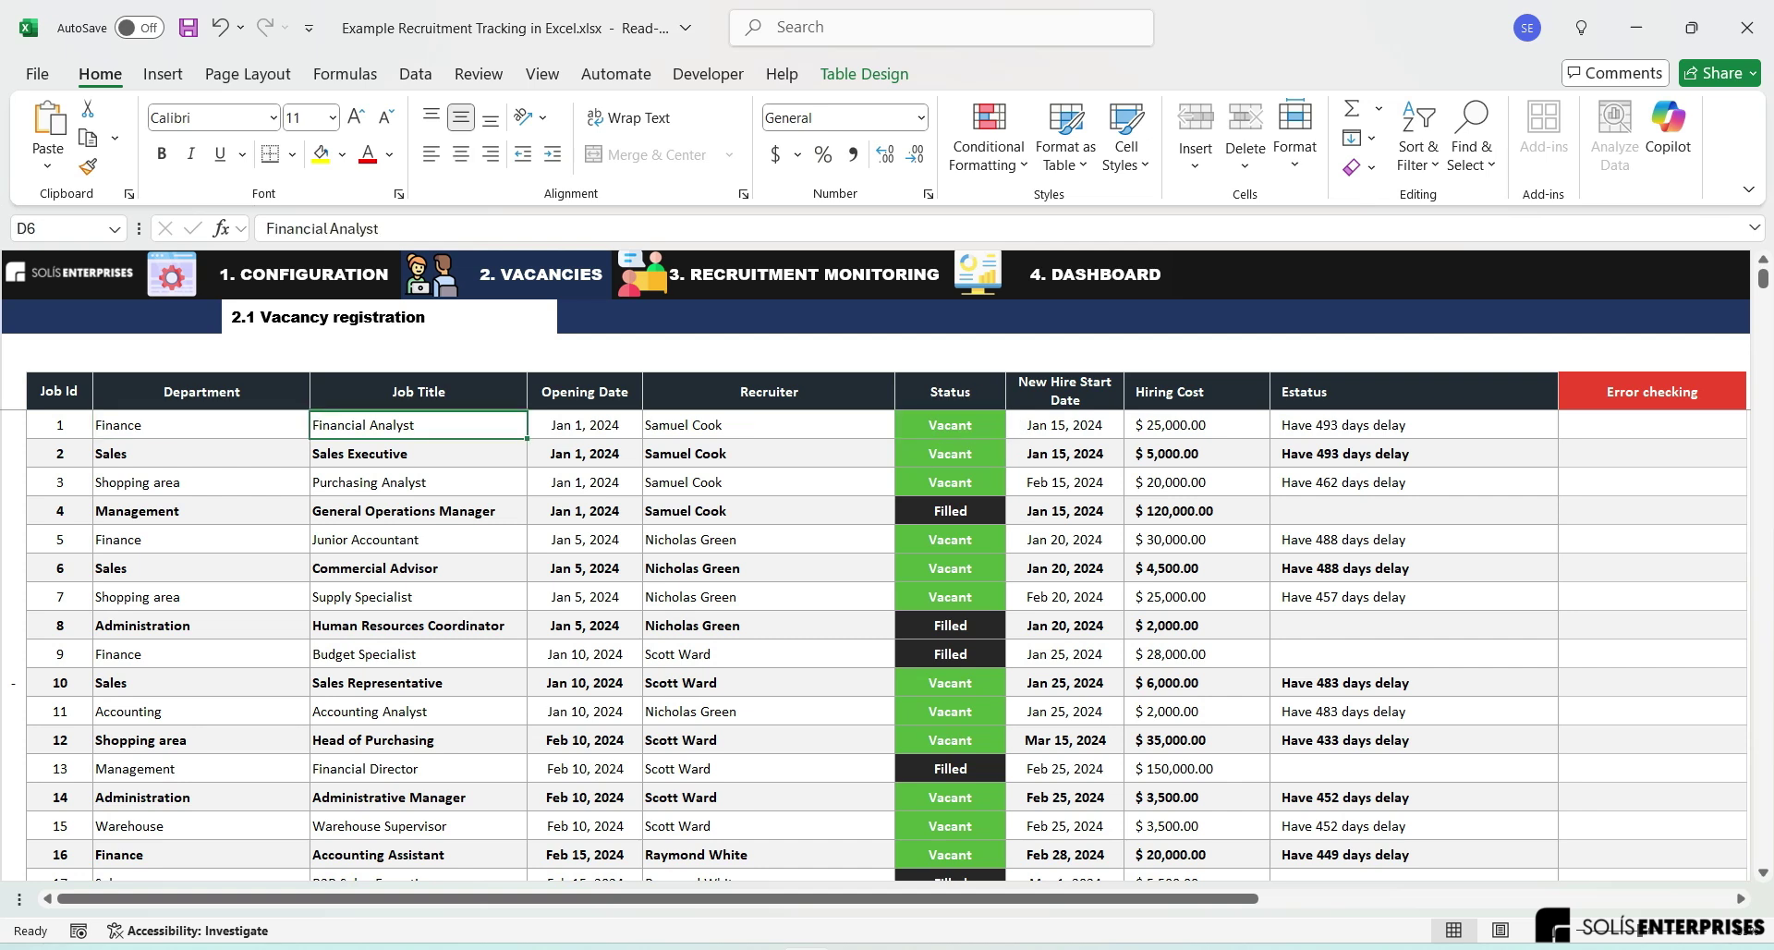
{"action": "key", "text": "Right"}
{"action": "key", "text": "Right"}
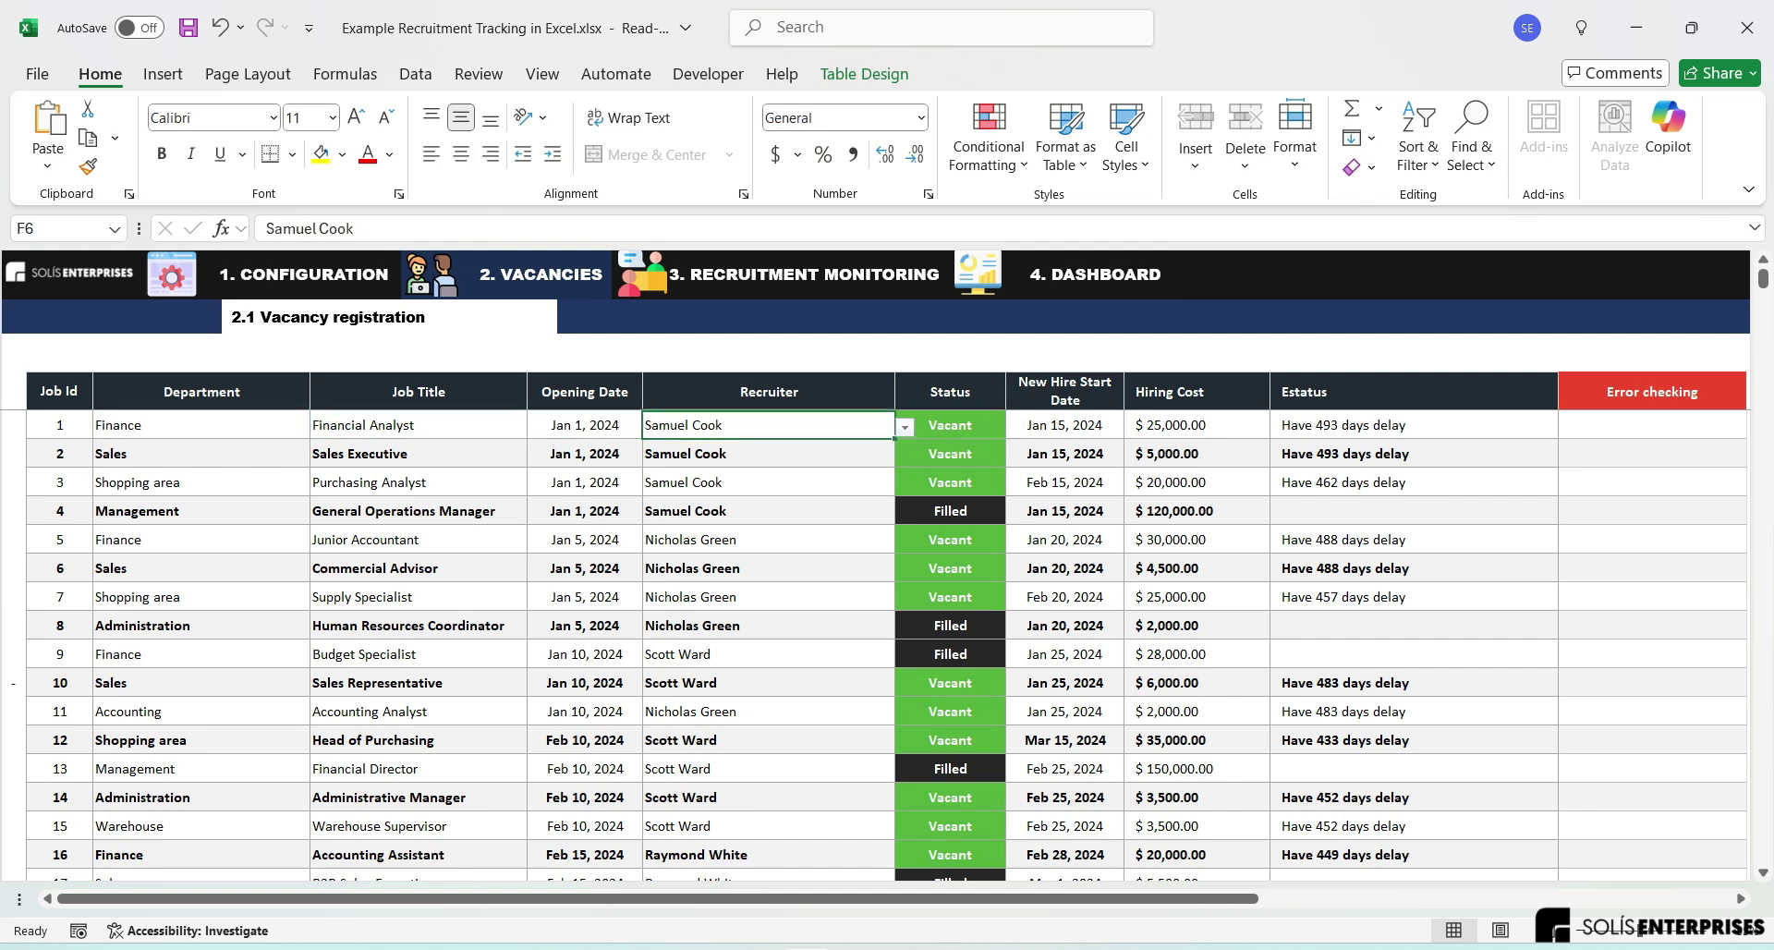
{"action": "key", "text": "Right"}
{"action": "key", "text": "Right"}
{"action": "key", "text": "Right"}
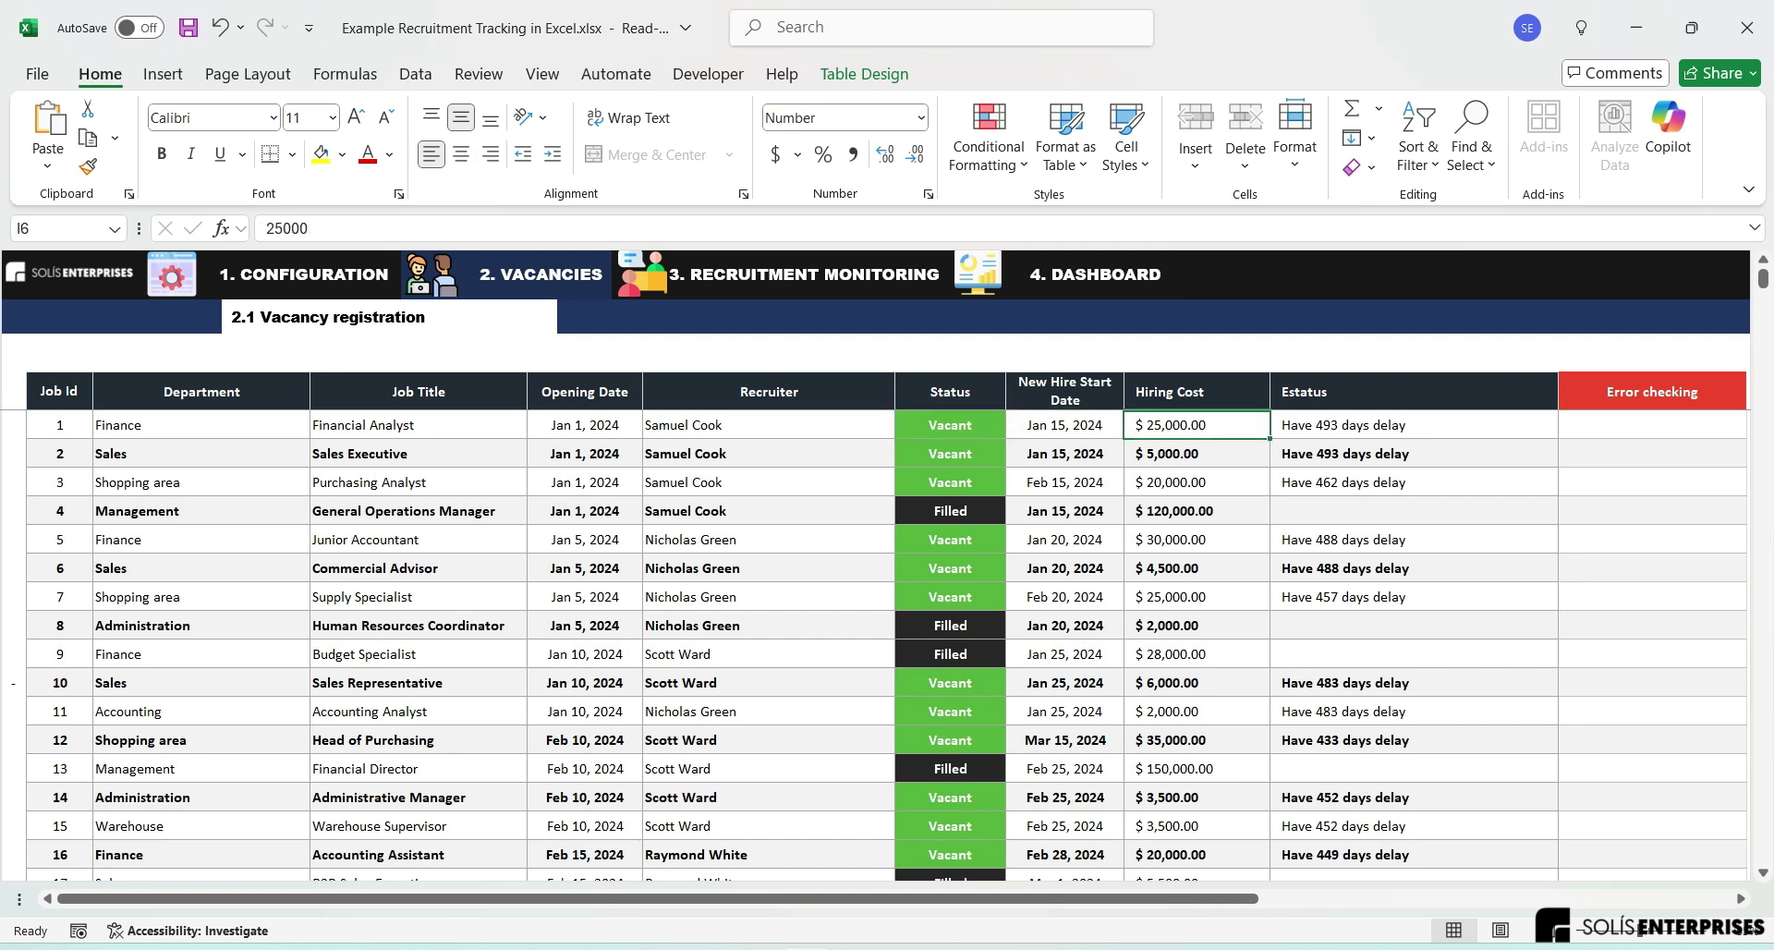
Step: Set the status of the Purchasing Analyst vacancy (Job Id 3) to Suspended
{"action": "left_click", "coordinate": [768, 482]}
{"action": "left_click", "coordinate": [950, 482]}
{"action": "left_click", "coordinate": [1015, 484]}
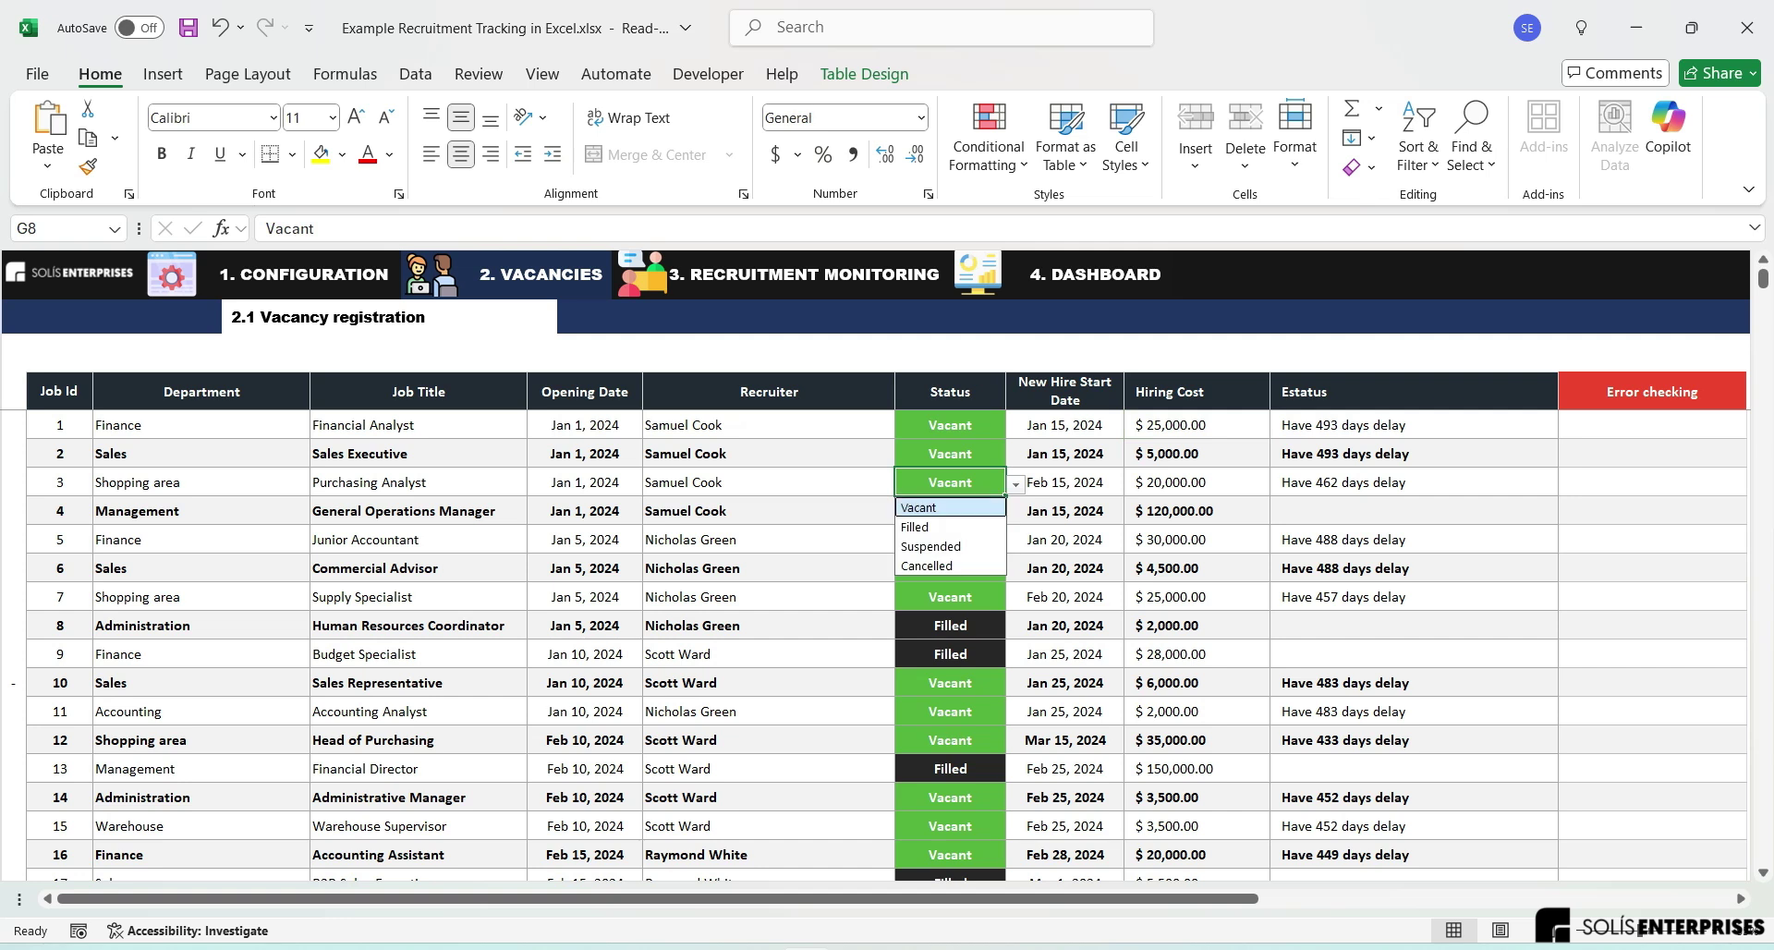
{"action": "left_click", "coordinate": [950, 546]}
{"action": "left_click", "coordinate": [1196, 540]}
Step: Set the status of the Commercial Advisor vacancy (Job Id 6) to Filled
{"action": "left_click", "coordinate": [950, 568]}
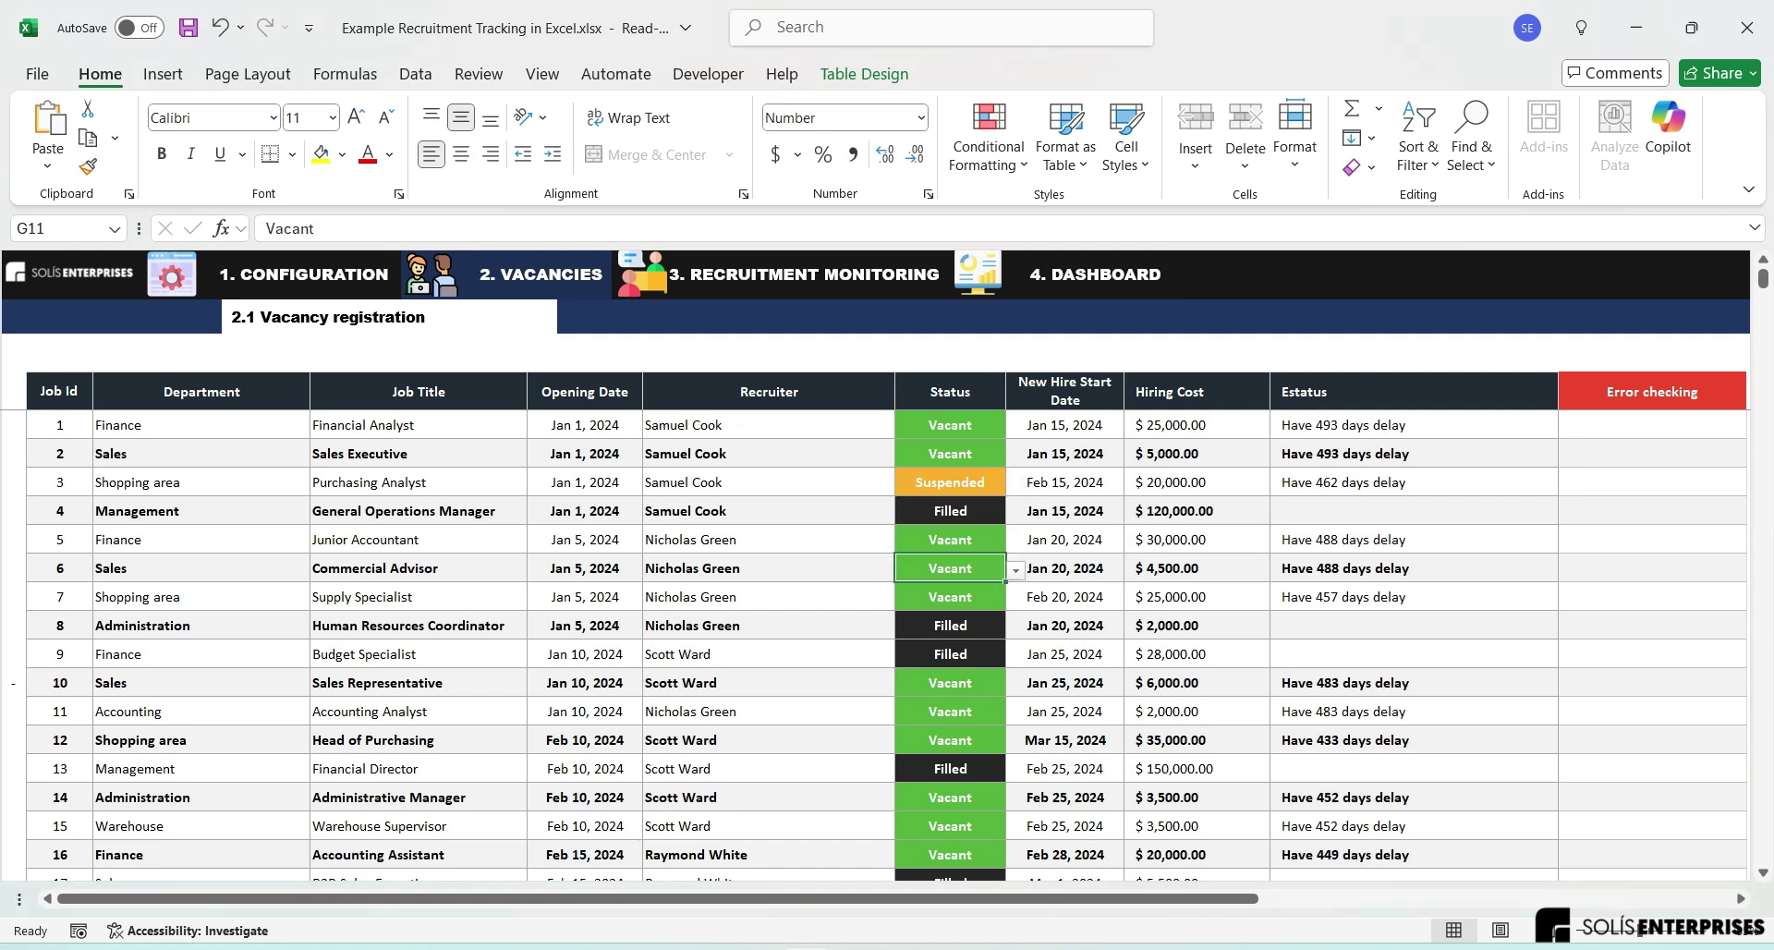
{"action": "key", "text": "alt+Down"}
{"action": "key", "text": "Down"}
{"action": "key", "text": "Return"}
{"action": "left_click", "coordinate": [1196, 625]}
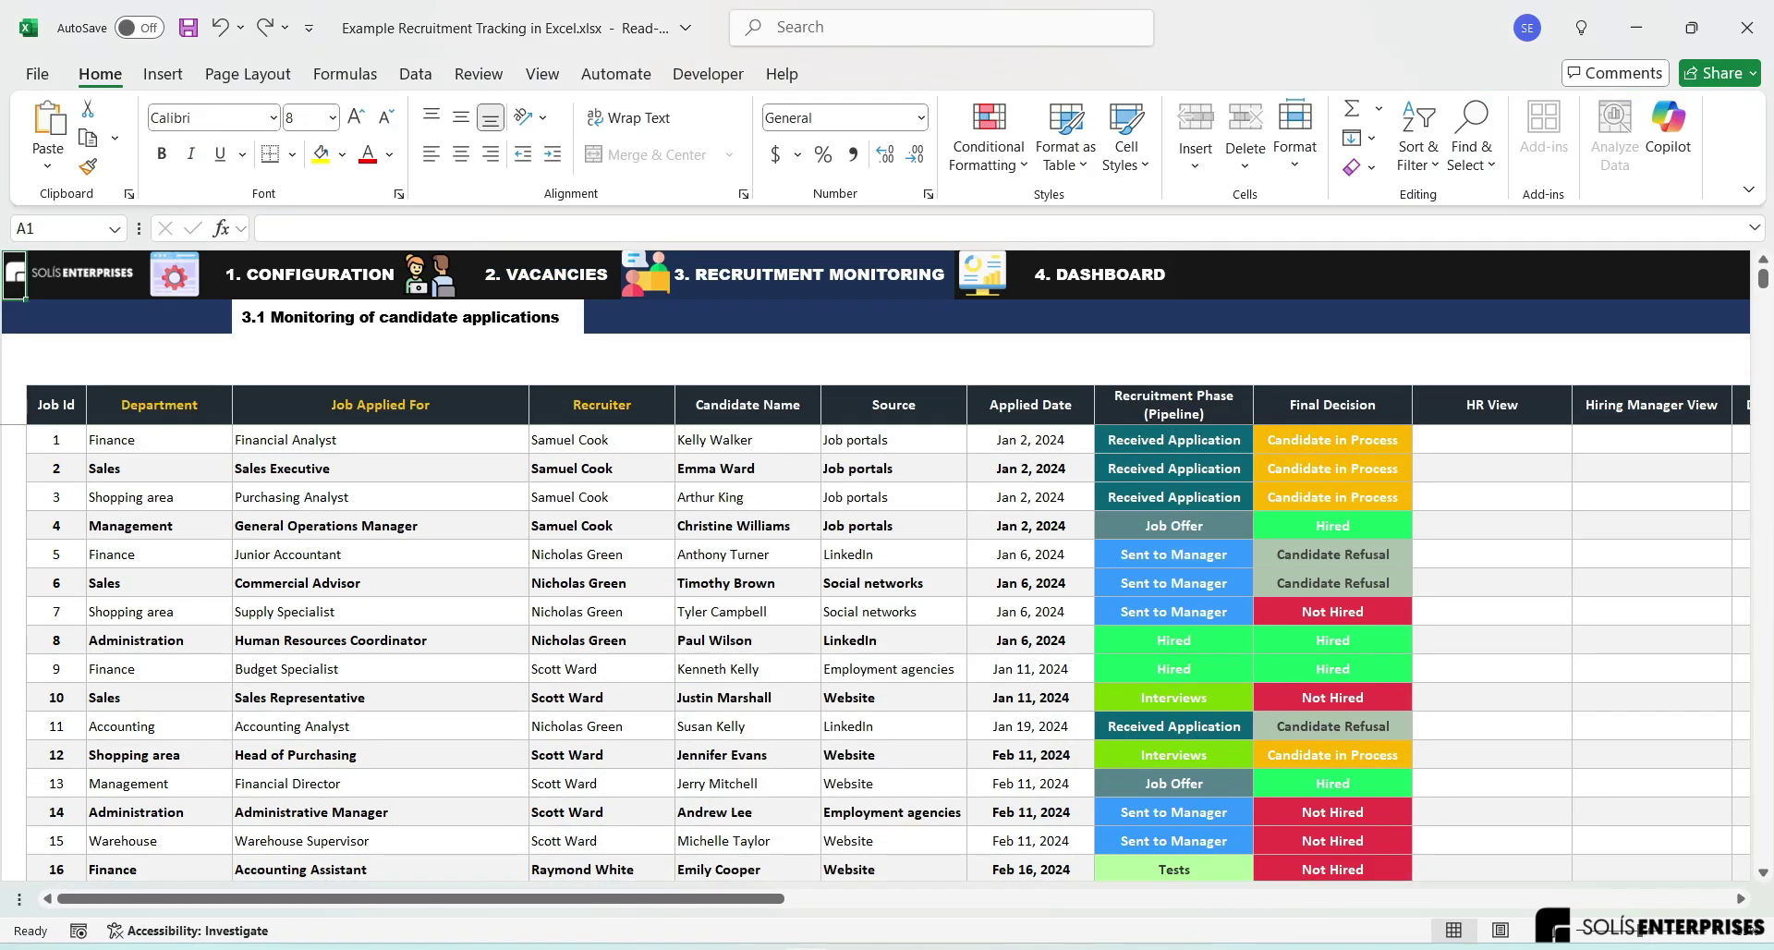
Step: Examine the first candidate record's name, source options, applied date, recruitment phase and final decision in the candidate monitoring table
{"action": "left_click", "coordinate": [747, 440]}
{"action": "left_click", "coordinate": [894, 440]}
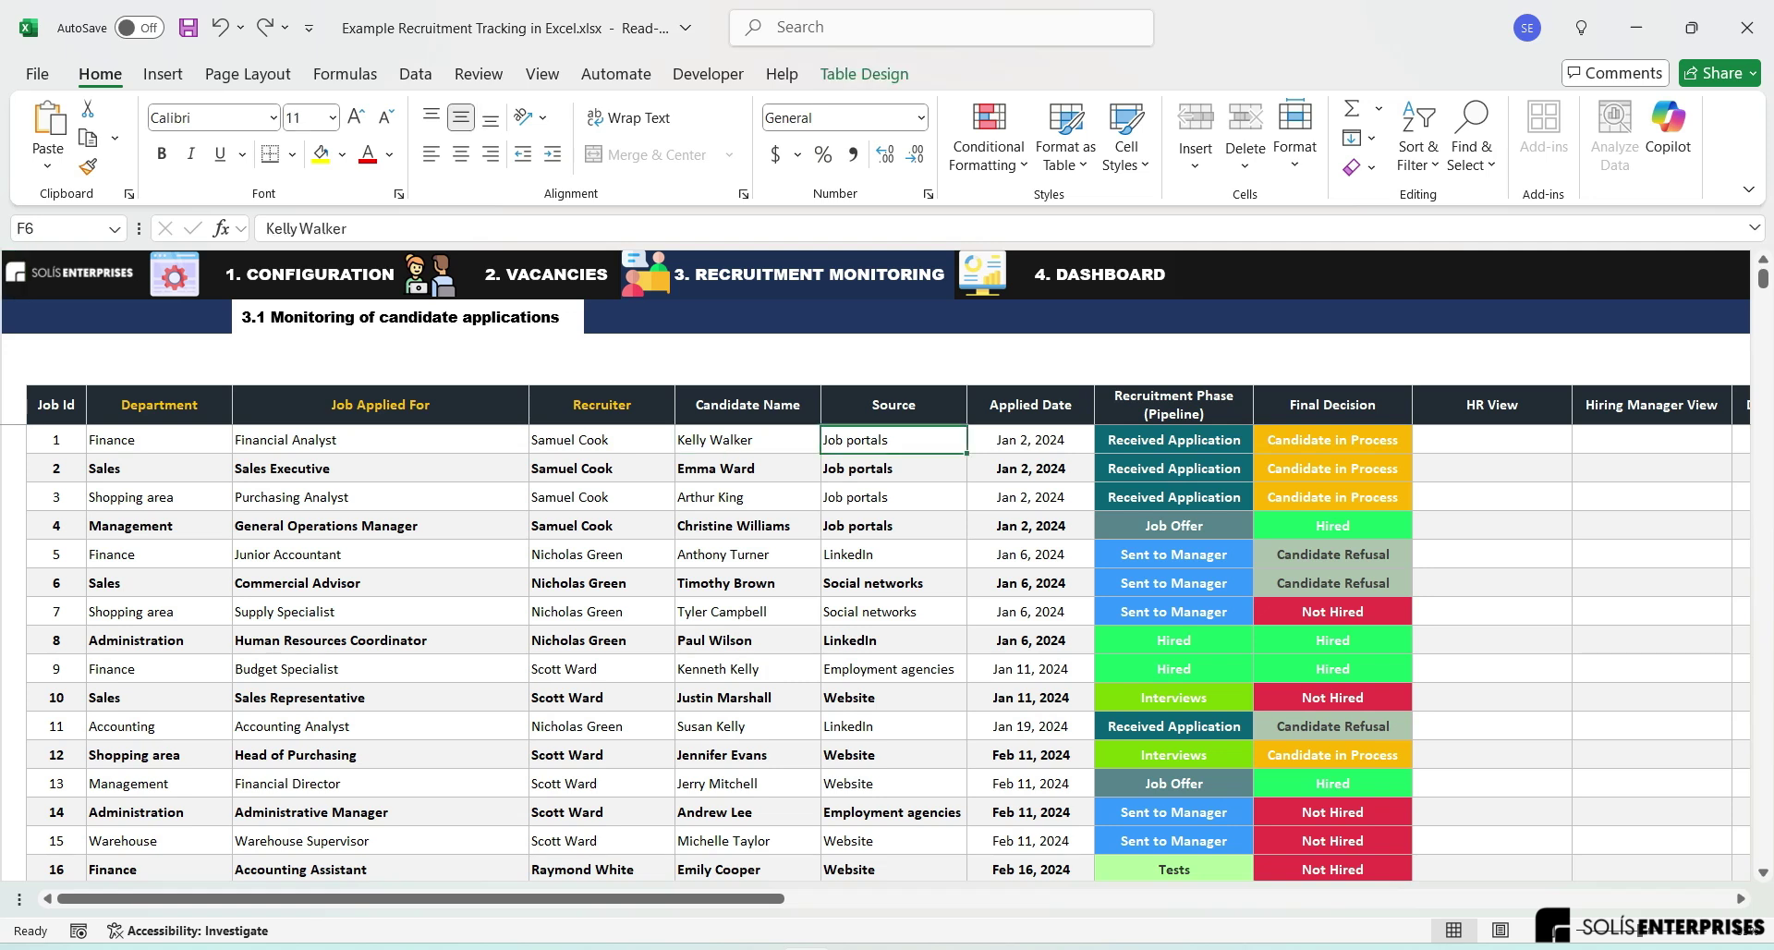
{"action": "left_click", "coordinate": [976, 443]}
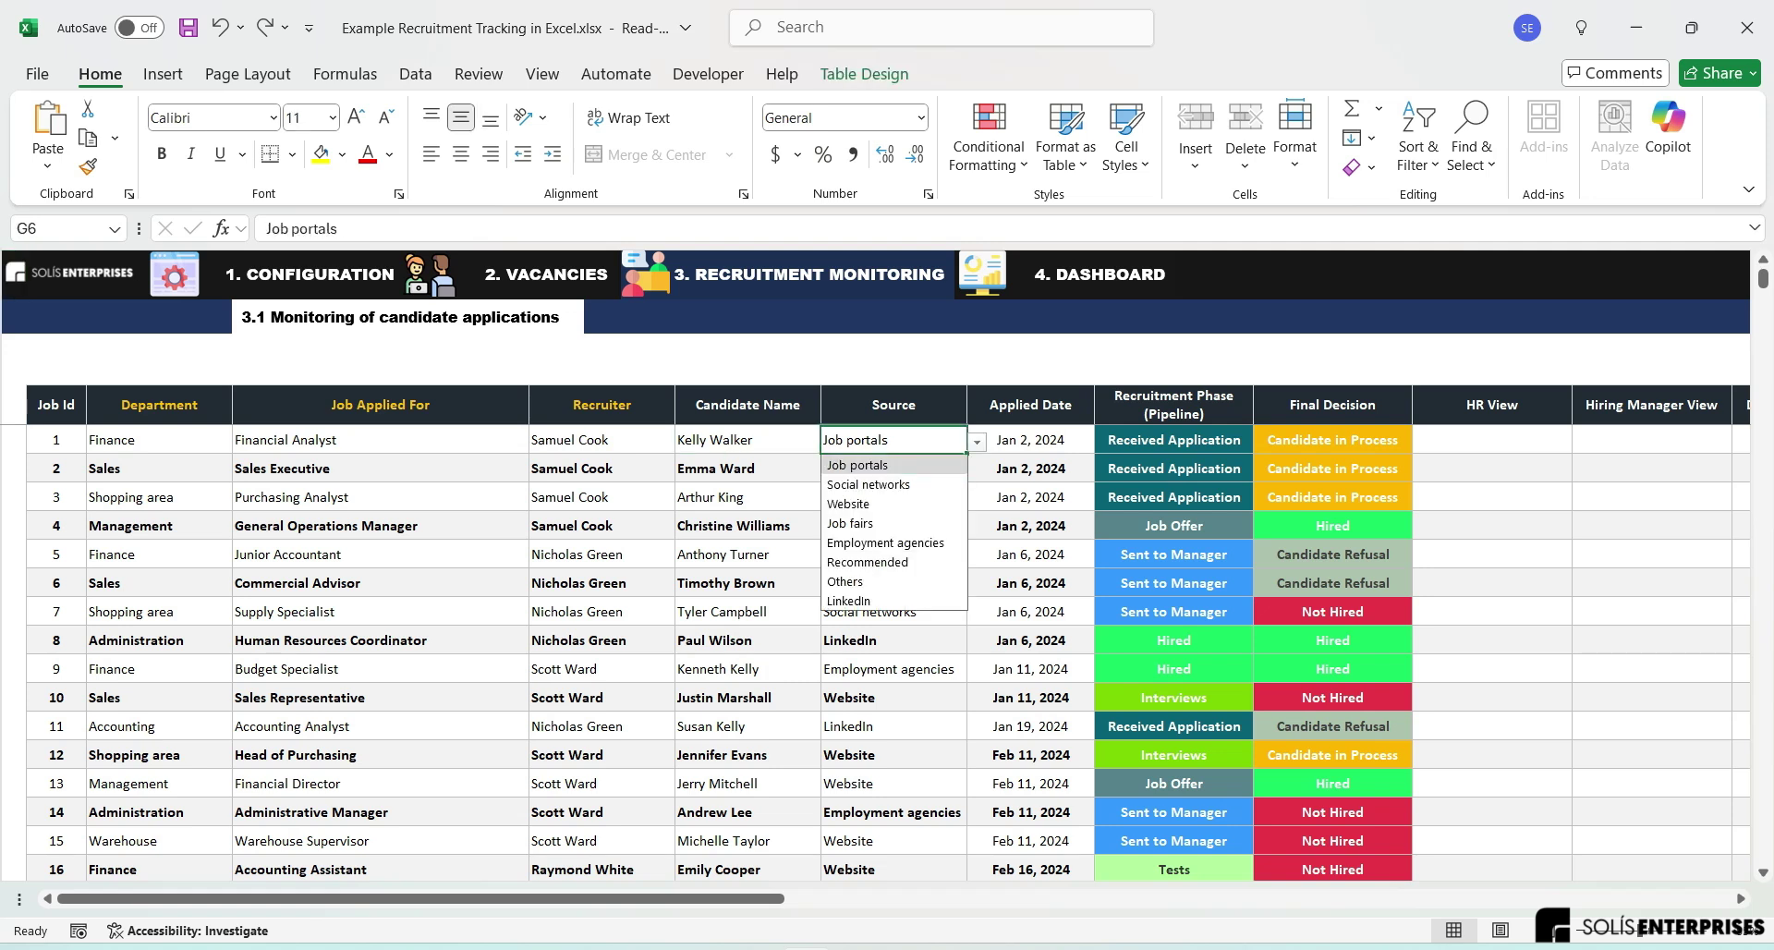
{"action": "left_click", "coordinate": [1031, 440]}
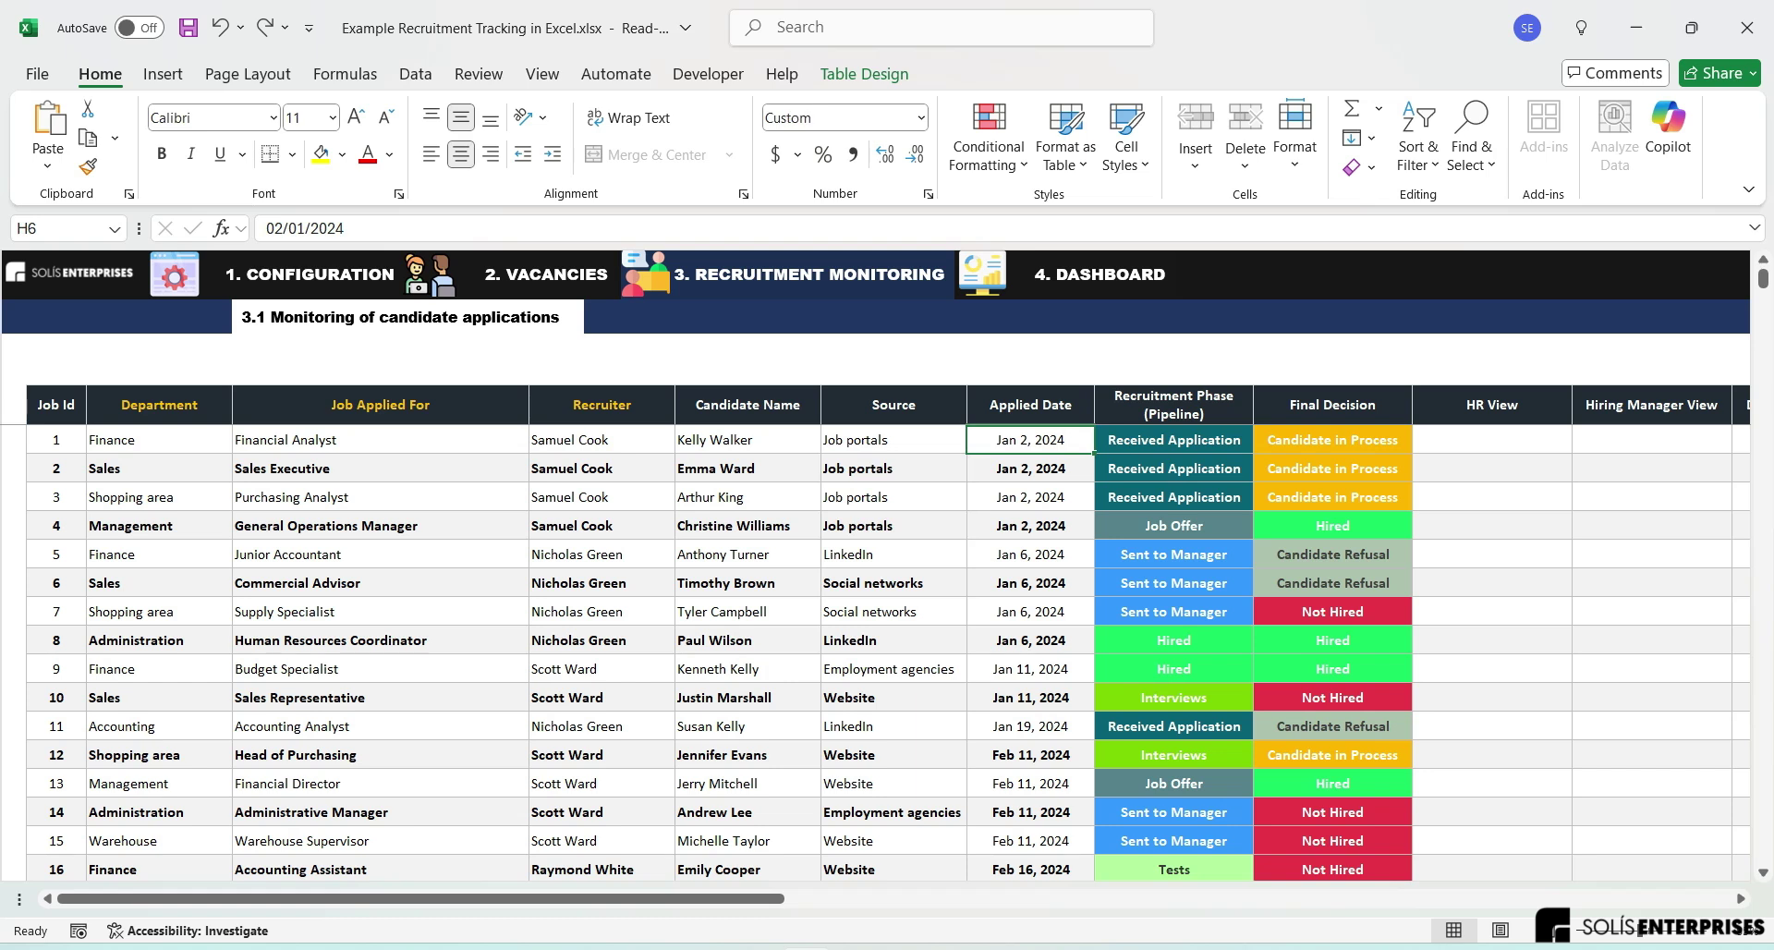
{"action": "key", "text": "Right"}
{"action": "key", "text": "Right"}
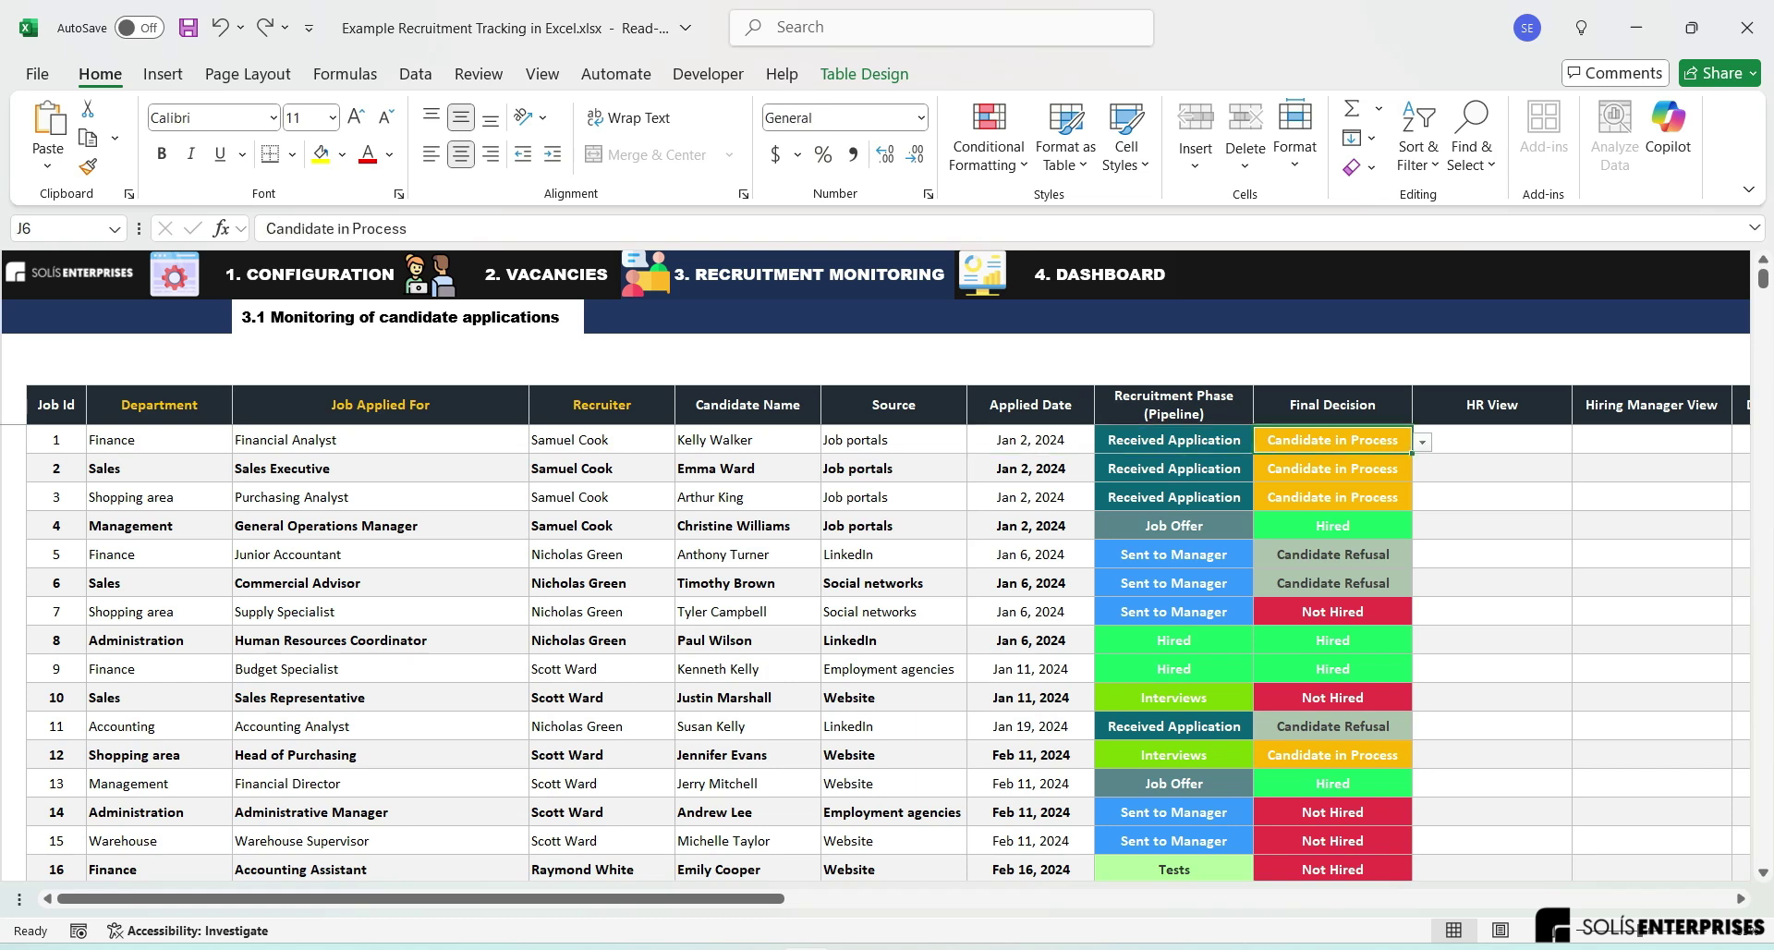
{"action": "key", "text": "ctrl+Left"}
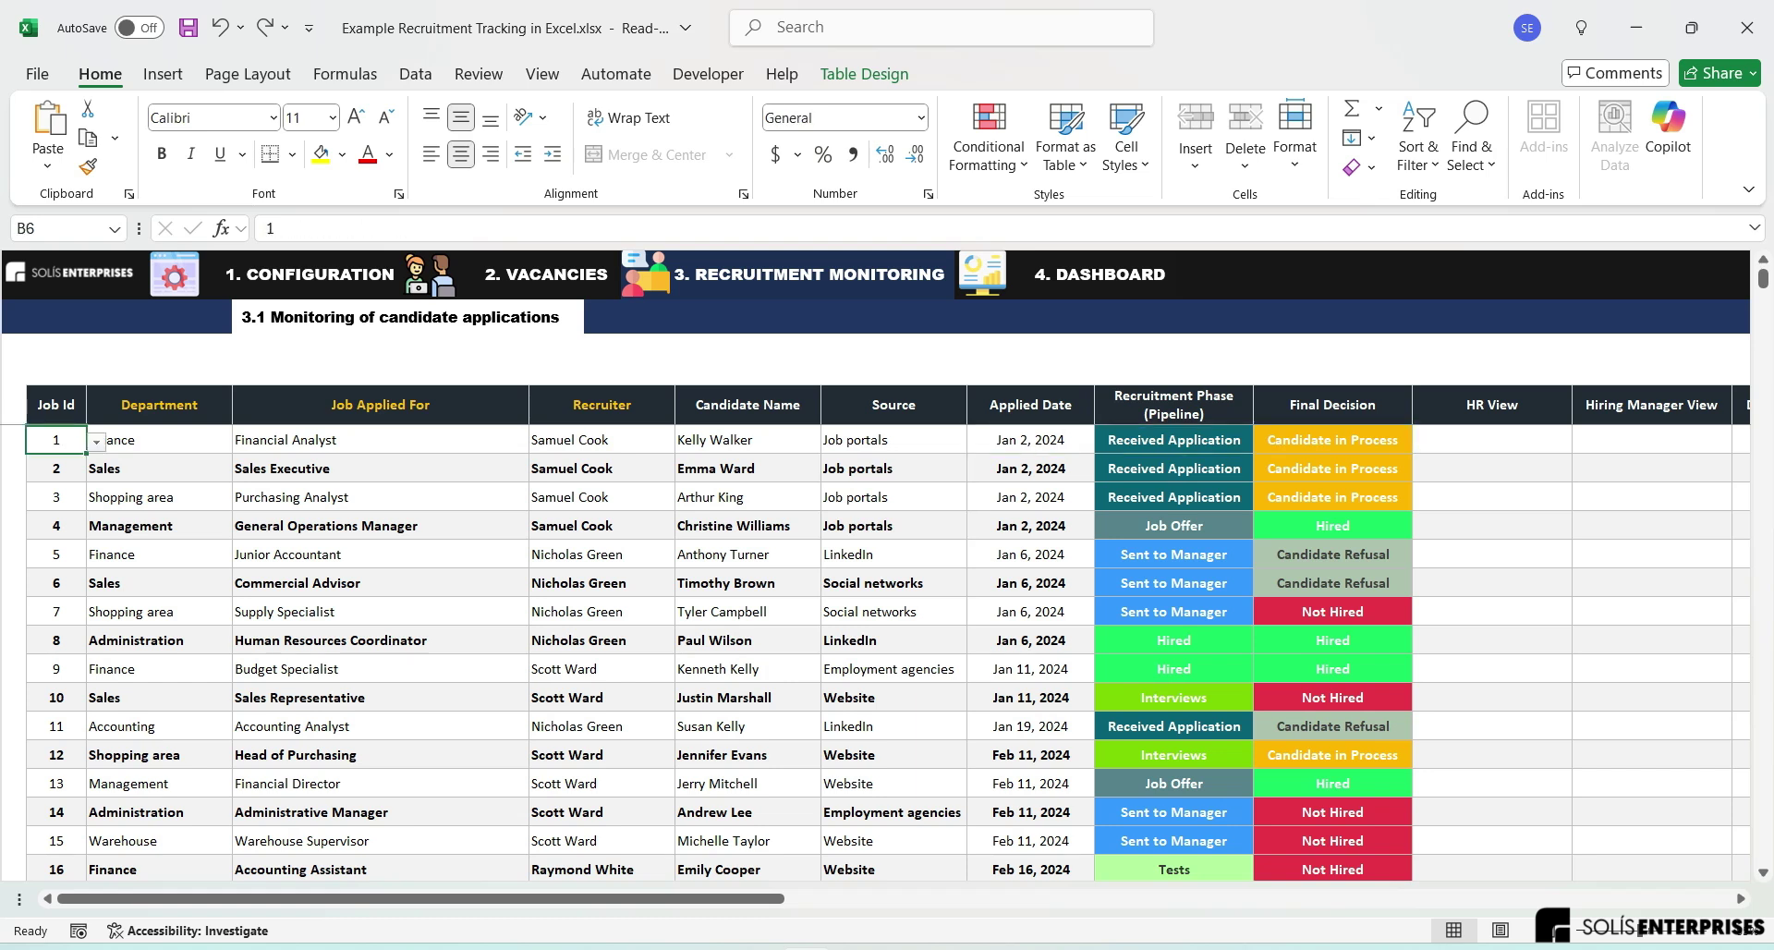
{"action": "left_click", "coordinate": [748, 440]}
{"action": "left_click", "coordinate": [893, 439]}
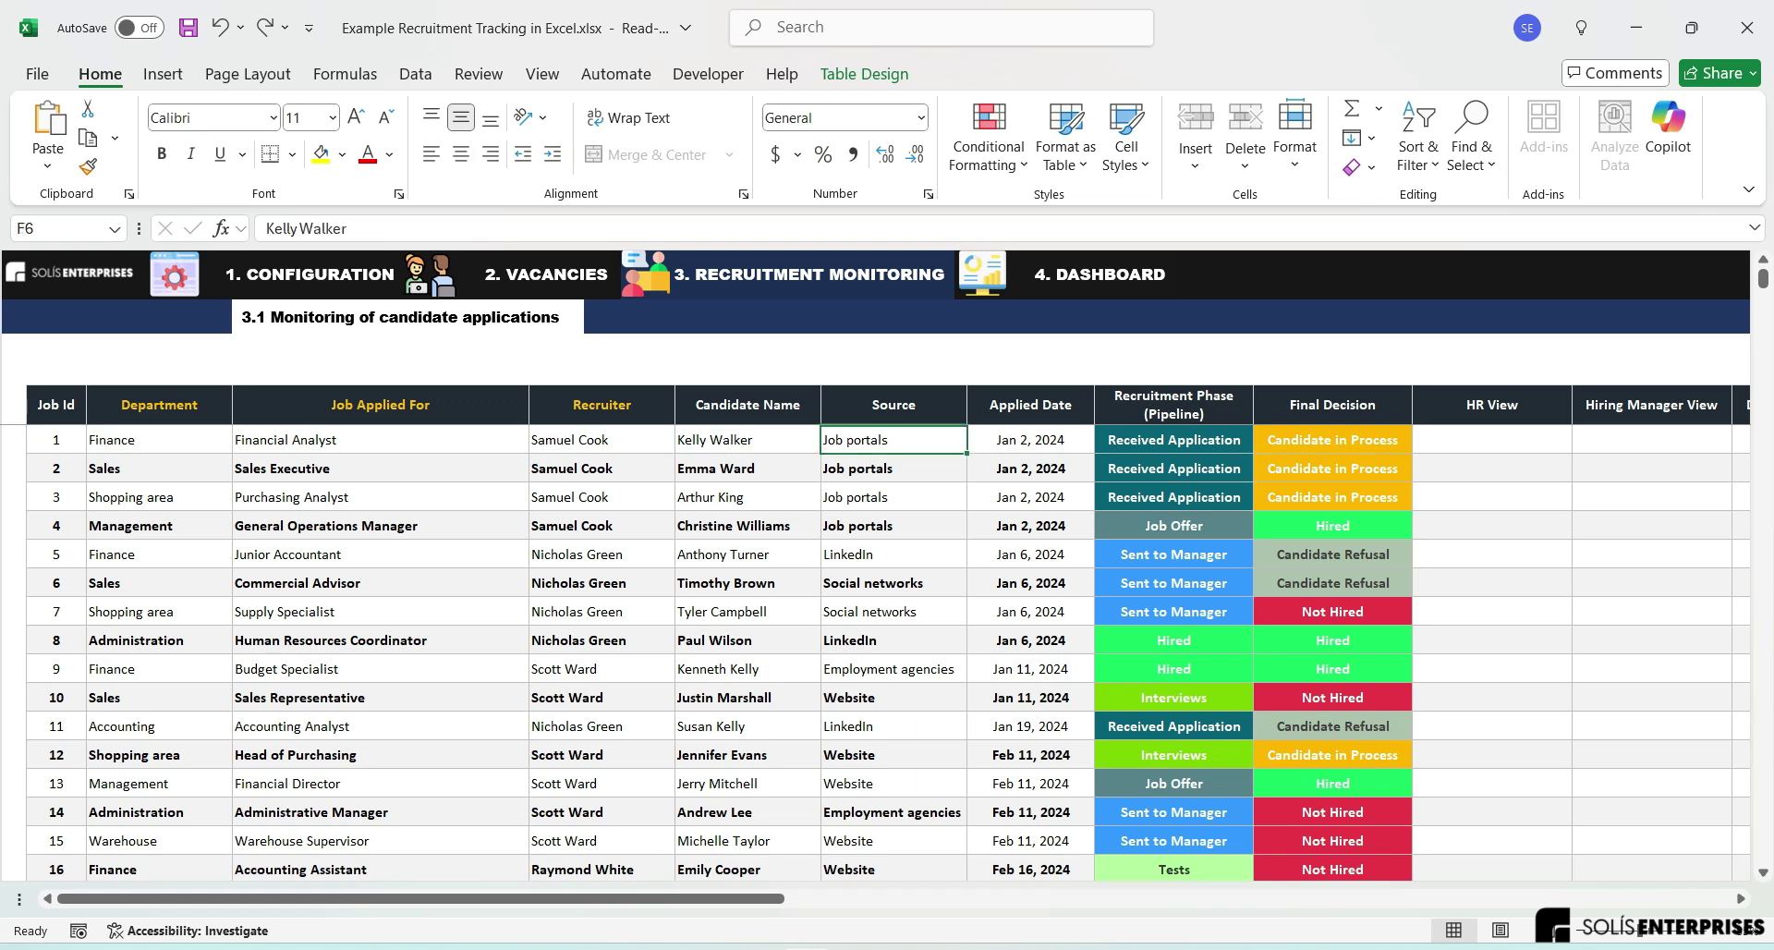
{"action": "key", "text": "Right"}
{"action": "key", "text": "Right"}
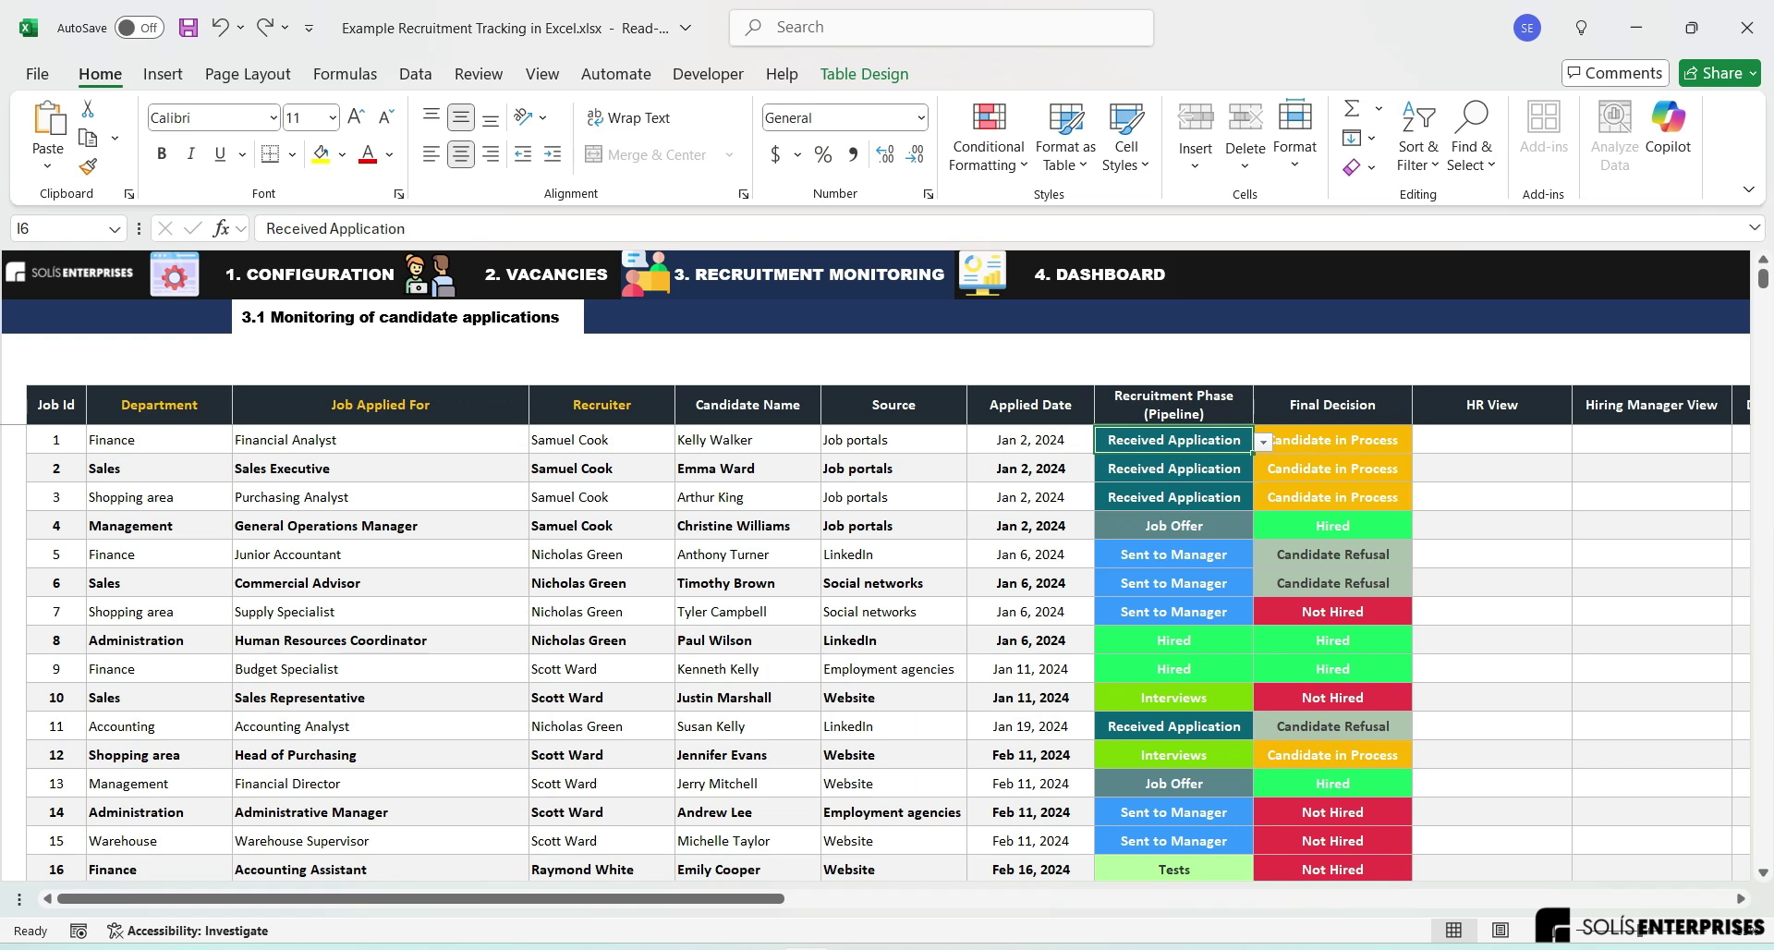
Step: Set the final decision of the Financial Analyst candidate (Job Id 1) to Candidate Refusal
{"action": "key", "text": "Right"}
{"action": "key", "text": "alt+Down"}
{"action": "key", "text": "Down"}
{"action": "key", "text": "Down"}
{"action": "key", "text": "Down"}
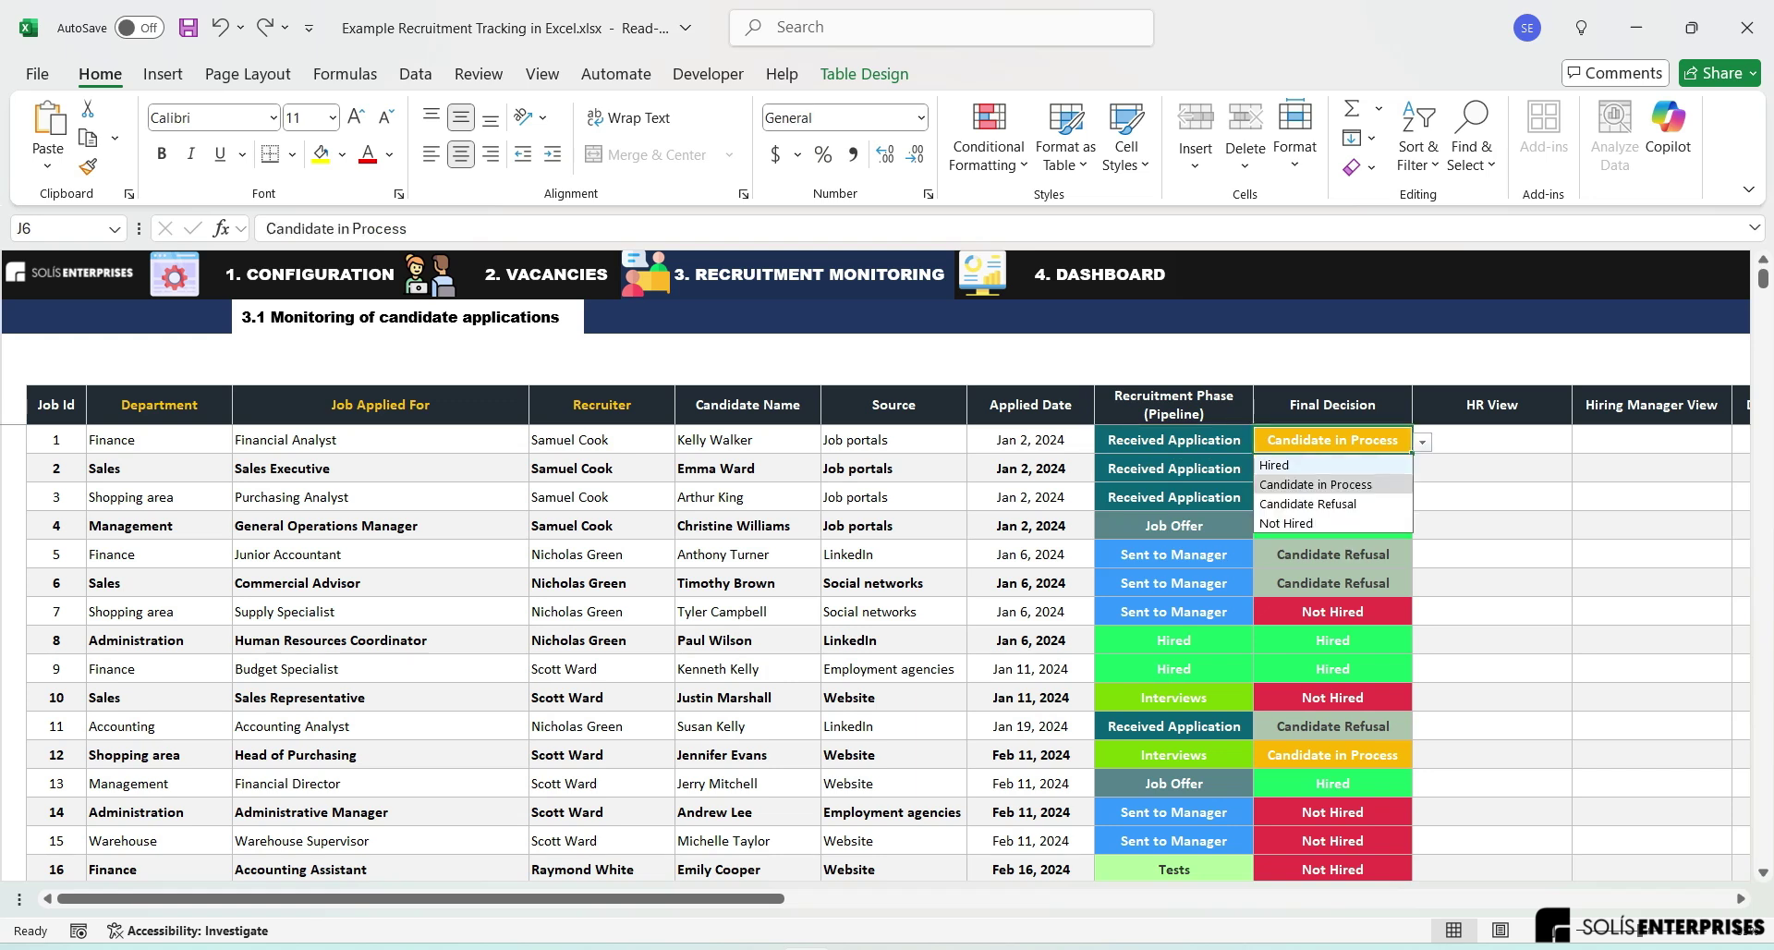
{"action": "key", "text": "Return"}
{"action": "key", "text": "Right"}
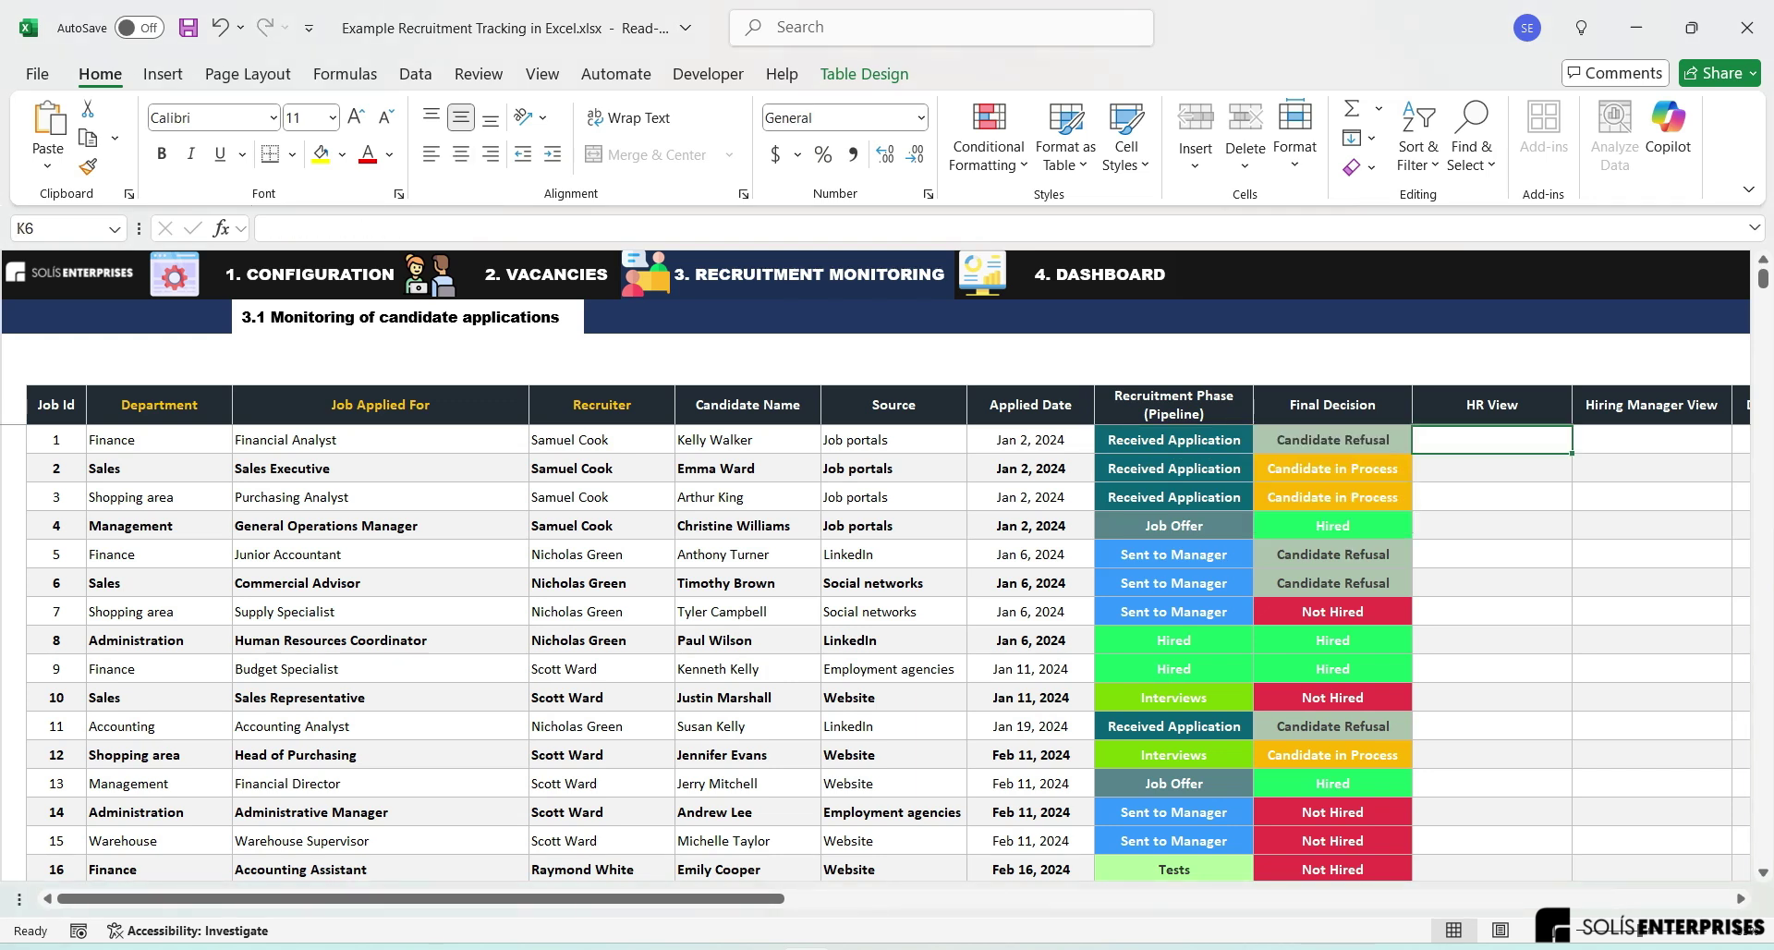
Step: Examine the manager and decision maker view columns and the comment columns through Job Offer Comments, including the table's last row
{"action": "key", "text": "Right"}
{"action": "key", "text": "Right"}
{"action": "key", "text": "Right"}
{"action": "key", "text": "Right"}
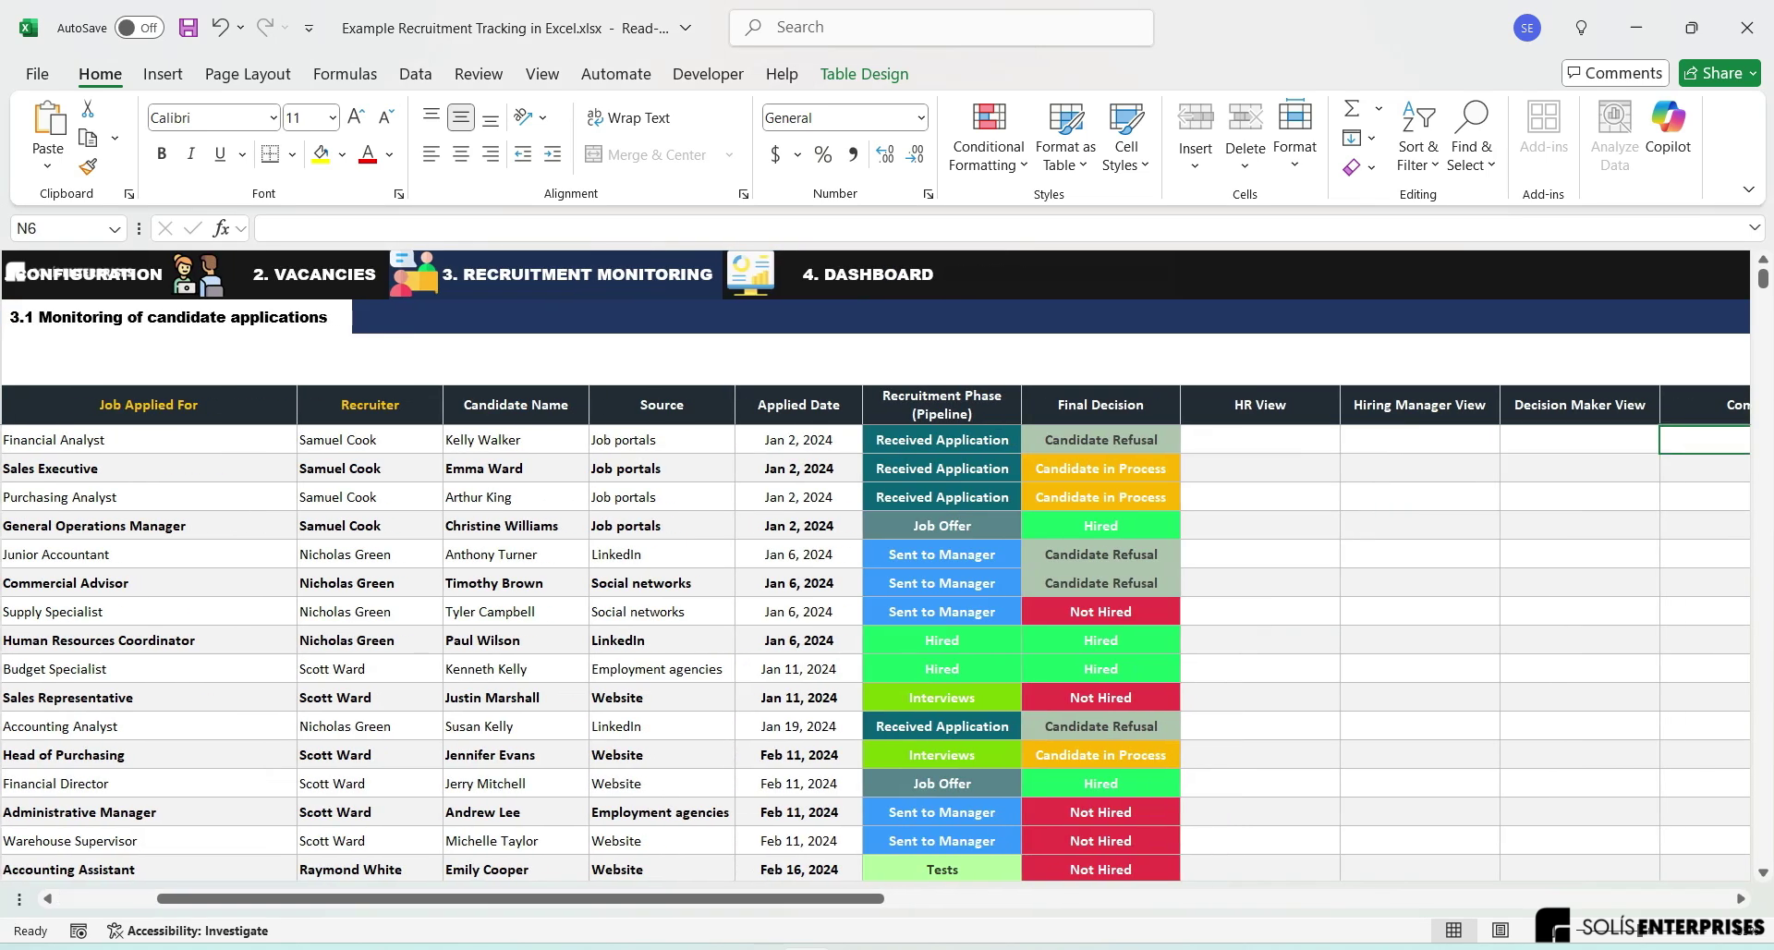
{"action": "key", "text": "Right"}
{"action": "key", "text": "Right"}
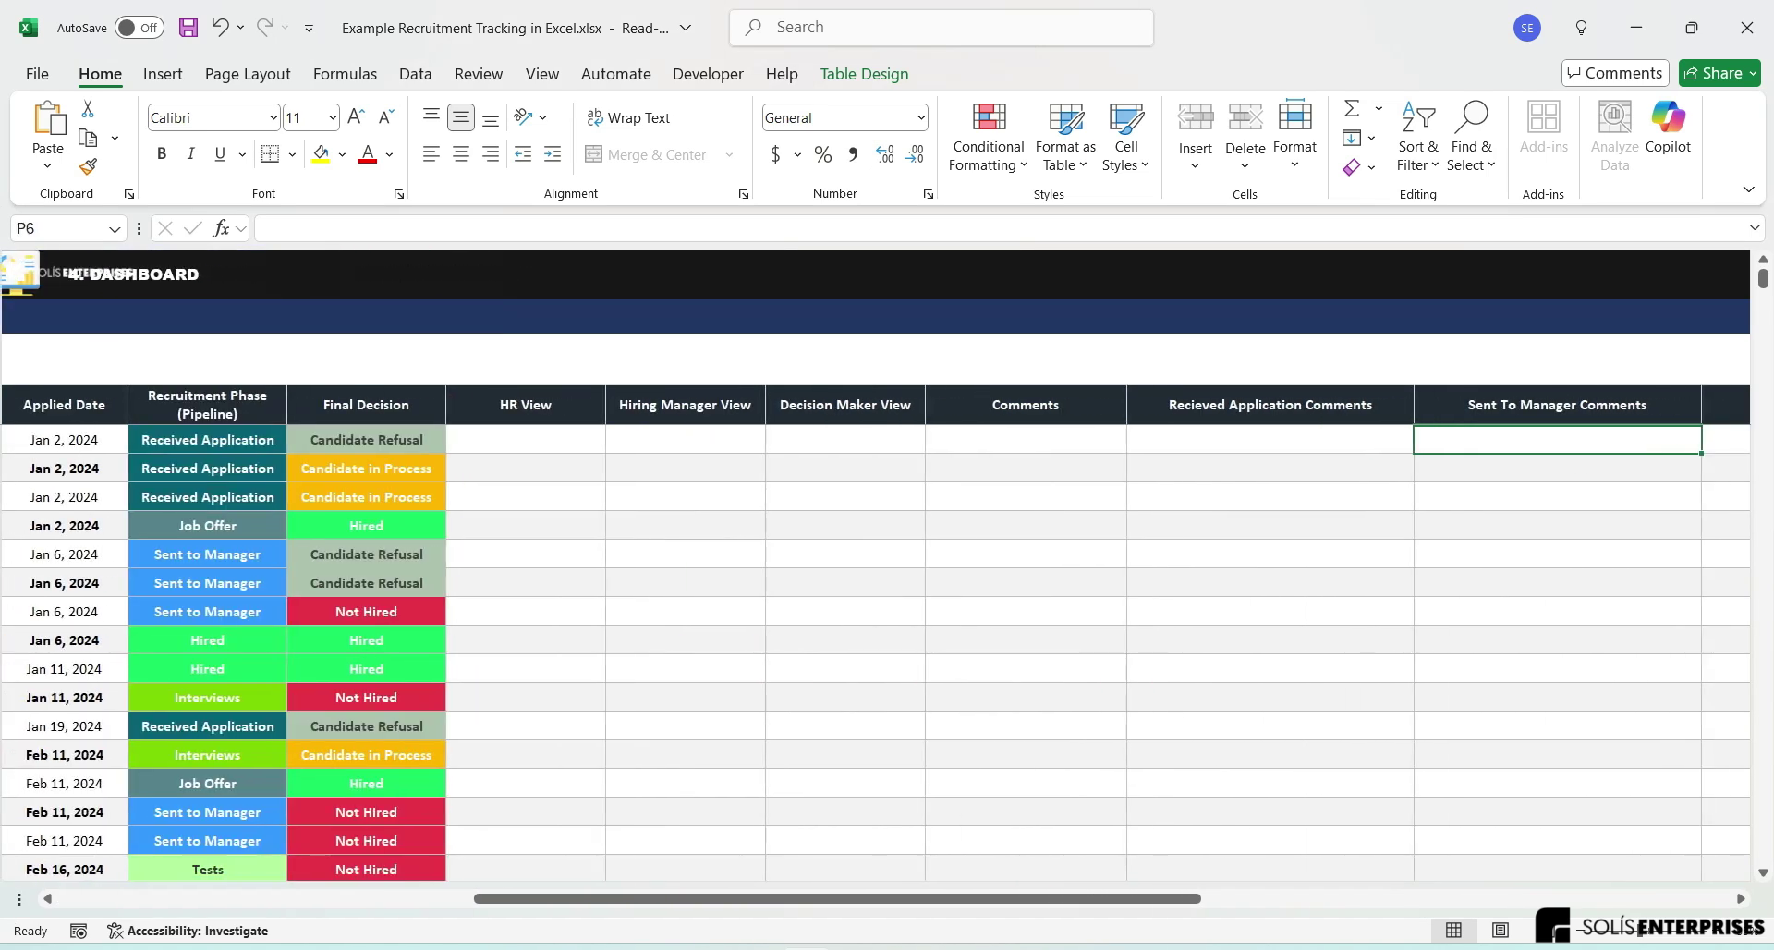
{"action": "key", "text": "Right"}
{"action": "key", "text": "Right"}
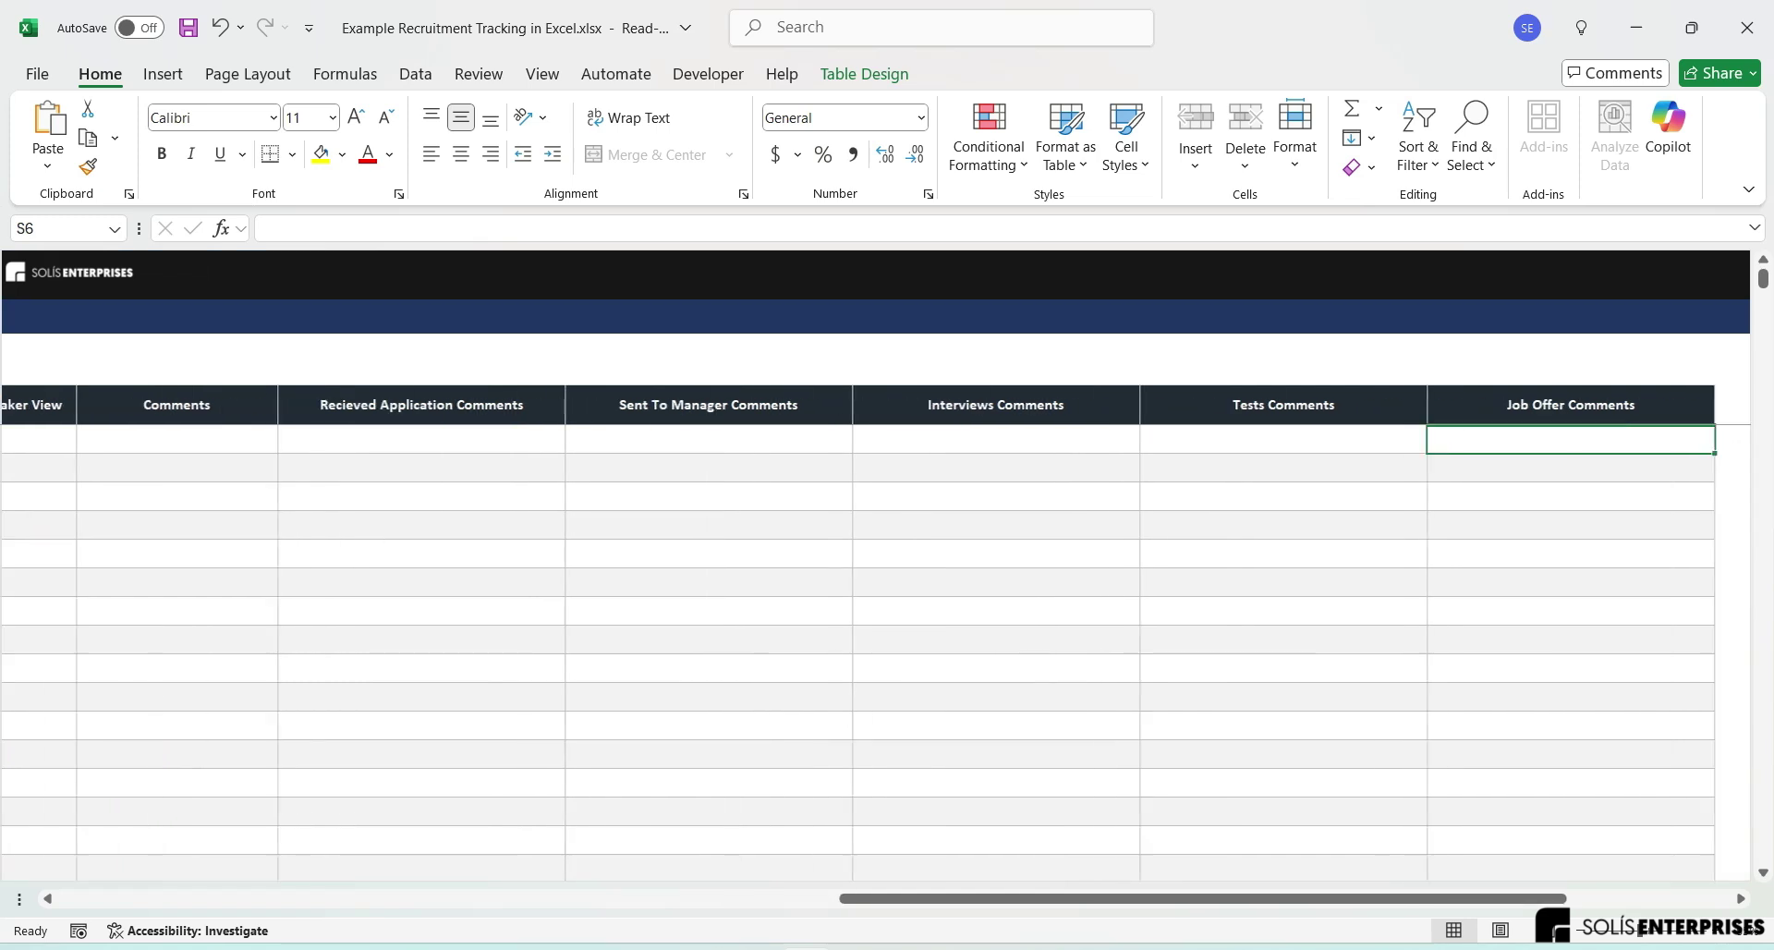
{"action": "key", "text": "ctrl+Down"}
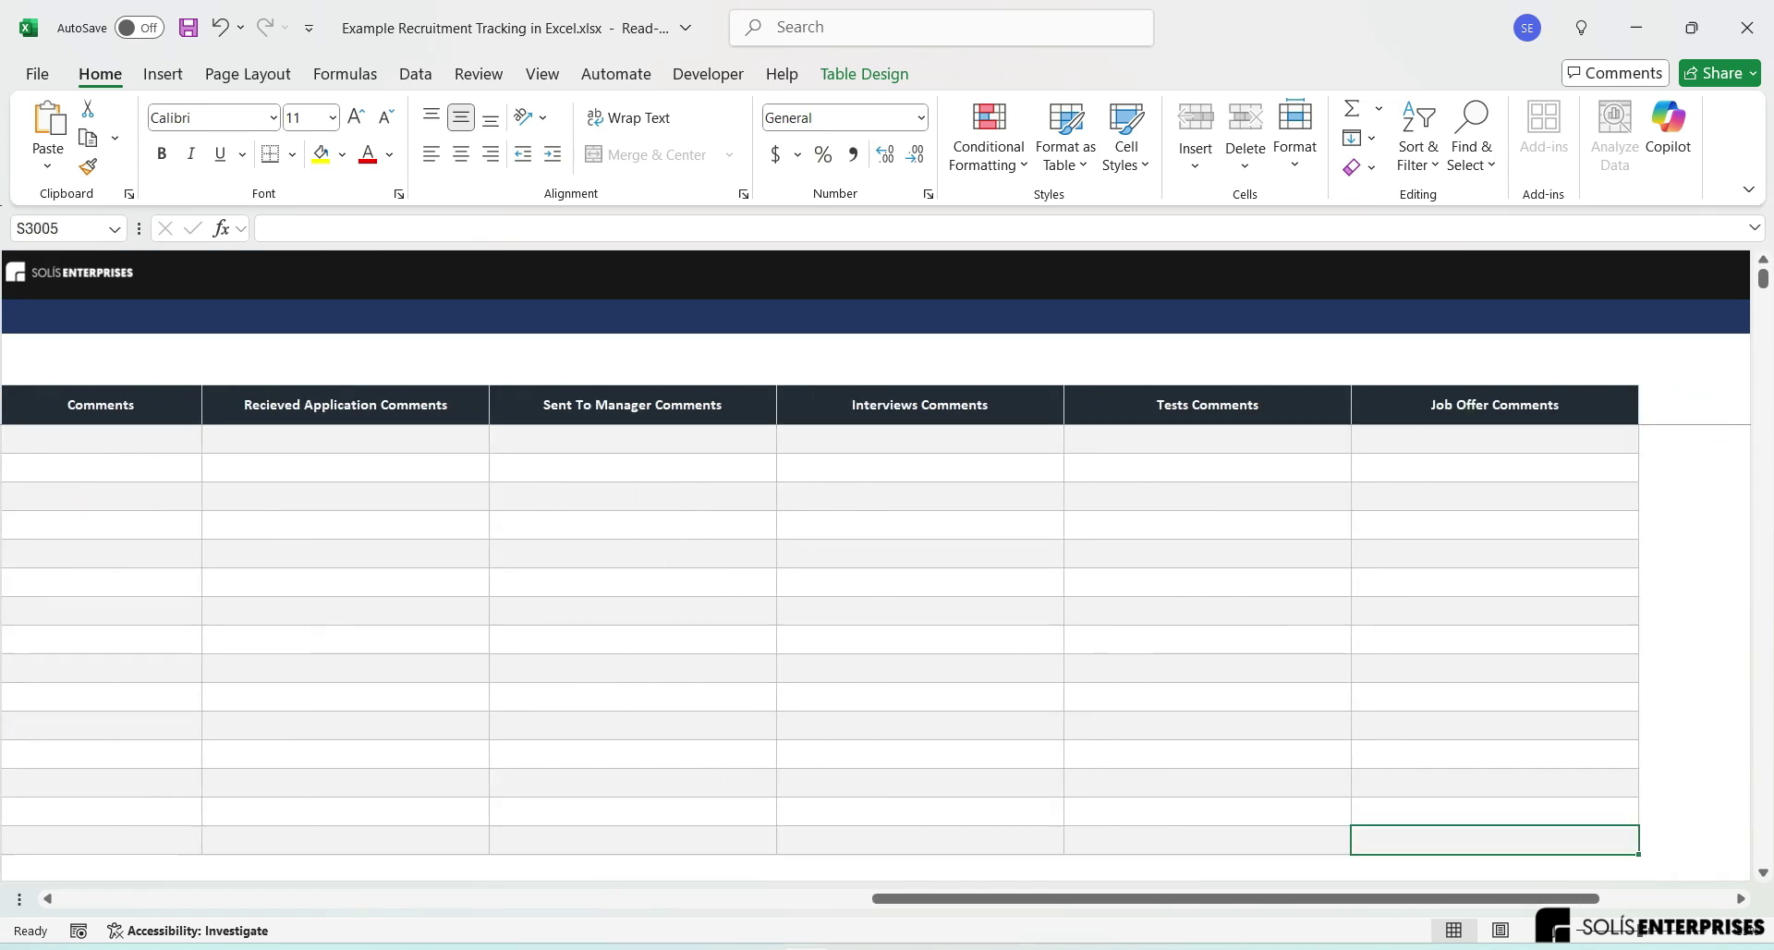
{"action": "key", "text": "ctrl+Up"}
{"action": "key", "text": "Left"}
{"action": "key", "text": "ctrl+Left"}
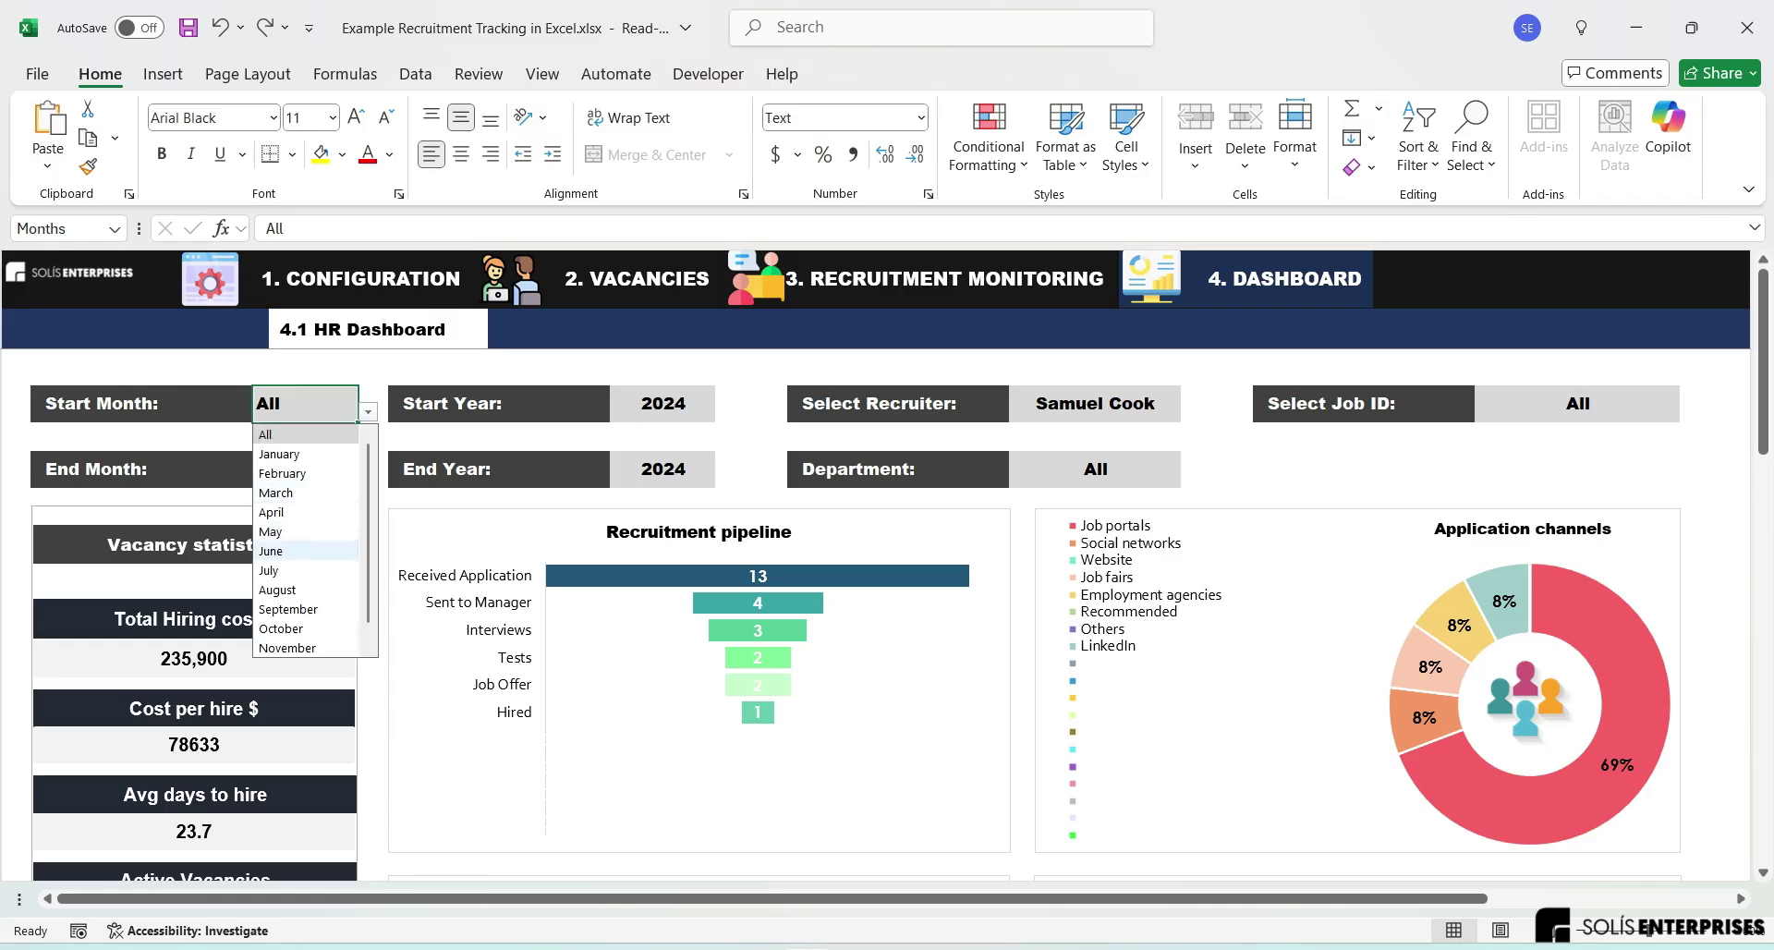
Step: Check the month choices of the HR dashboard's start and end month filters, keeping both on All
{"action": "left_click", "coordinate": [374, 368]}
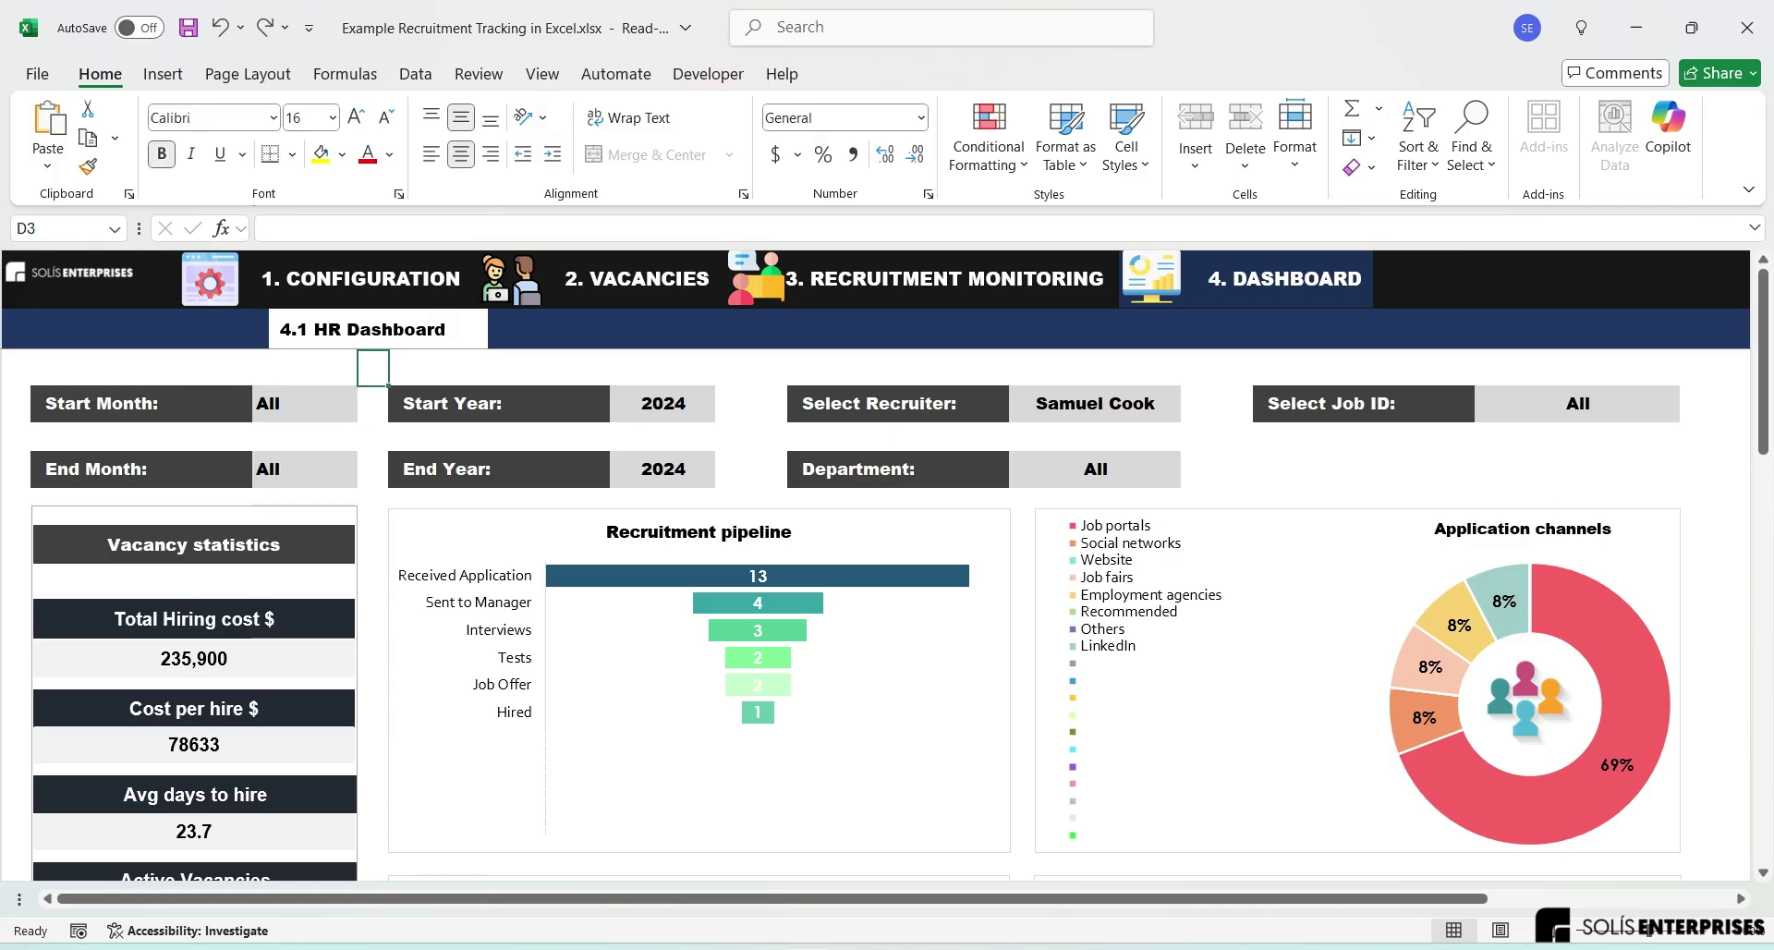
{"action": "left_click", "coordinate": [305, 469]}
{"action": "left_click", "coordinate": [368, 476]}
{"action": "left_click", "coordinate": [368, 477]}
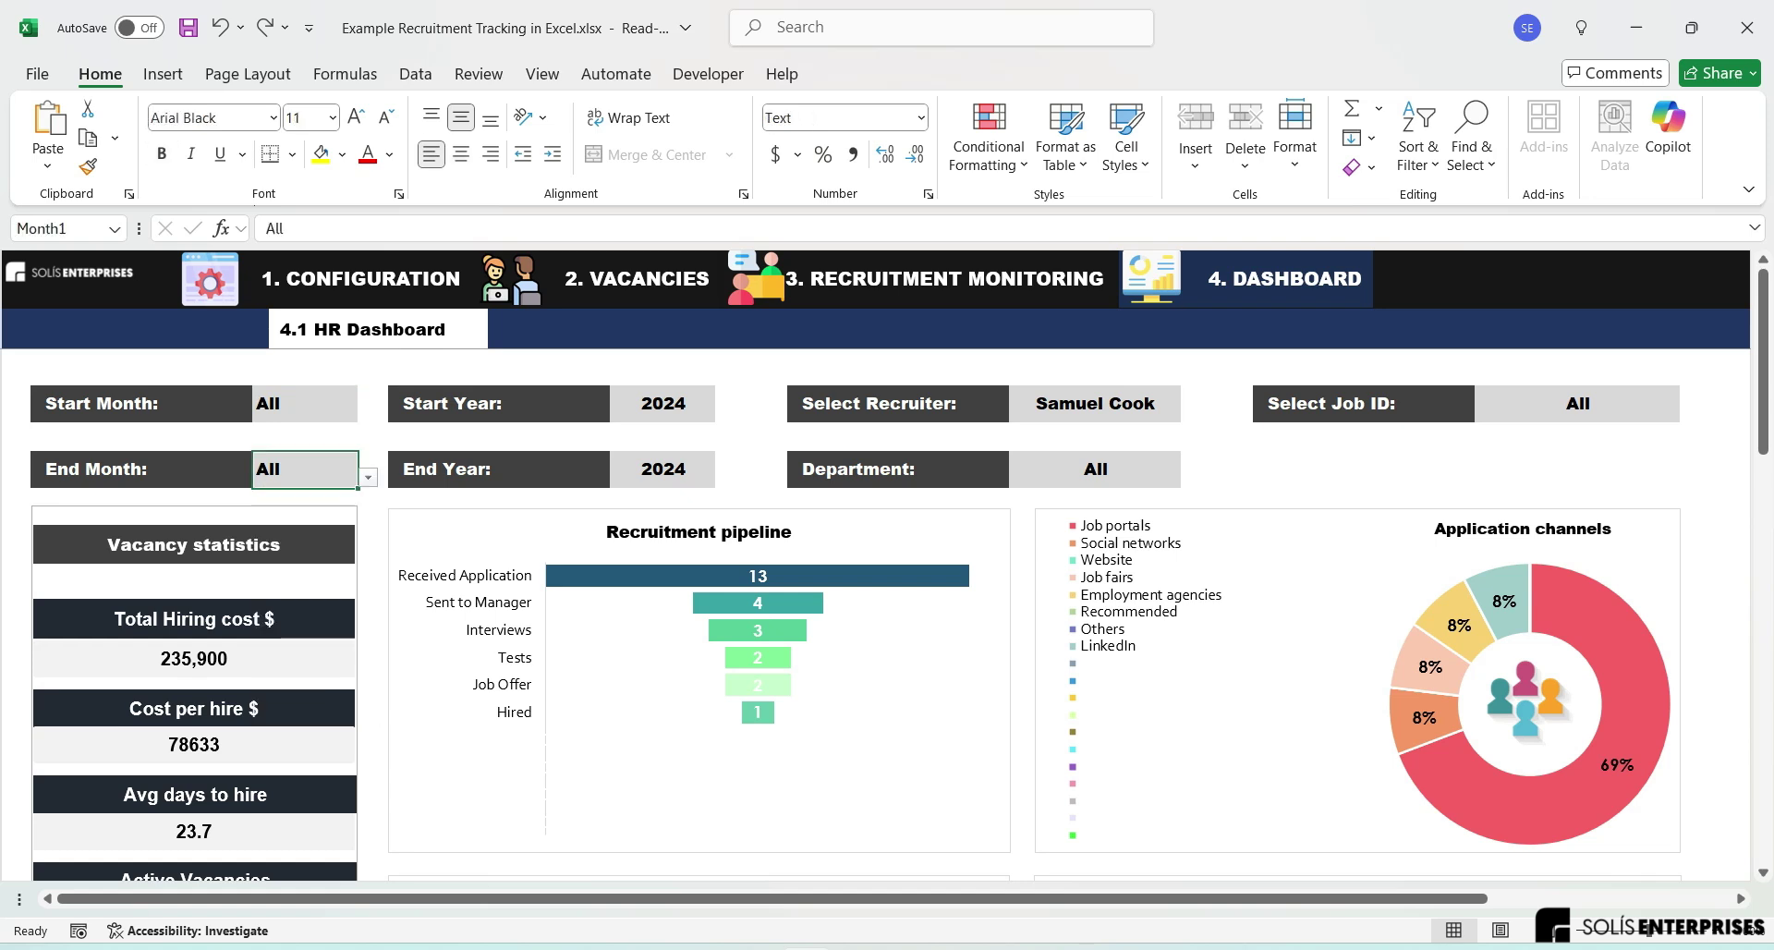
Step: Examine the dashboard's vacancy statistics, fill rate, process status, application channels and monthly application charts
{"action": "scroll", "coordinate": [876, 614], "scroll_direction": "down", "scroll_amount": 2}
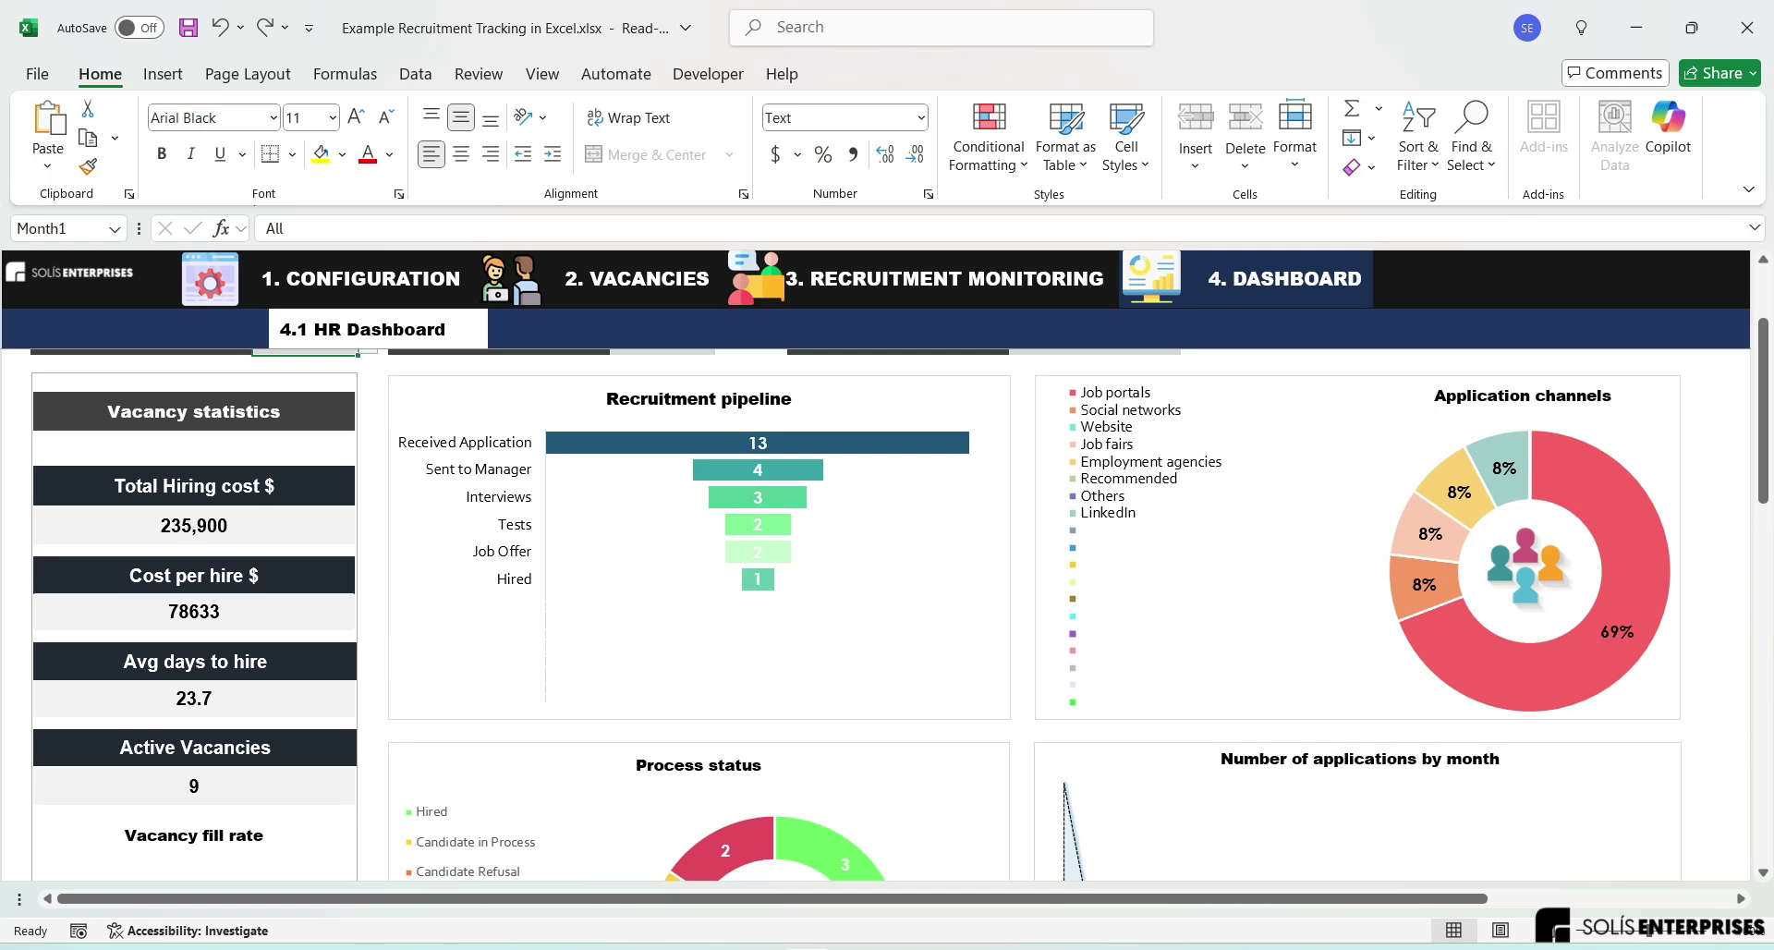
{"action": "scroll", "coordinate": [876, 615], "scroll_direction": "down", "scroll_amount": 2}
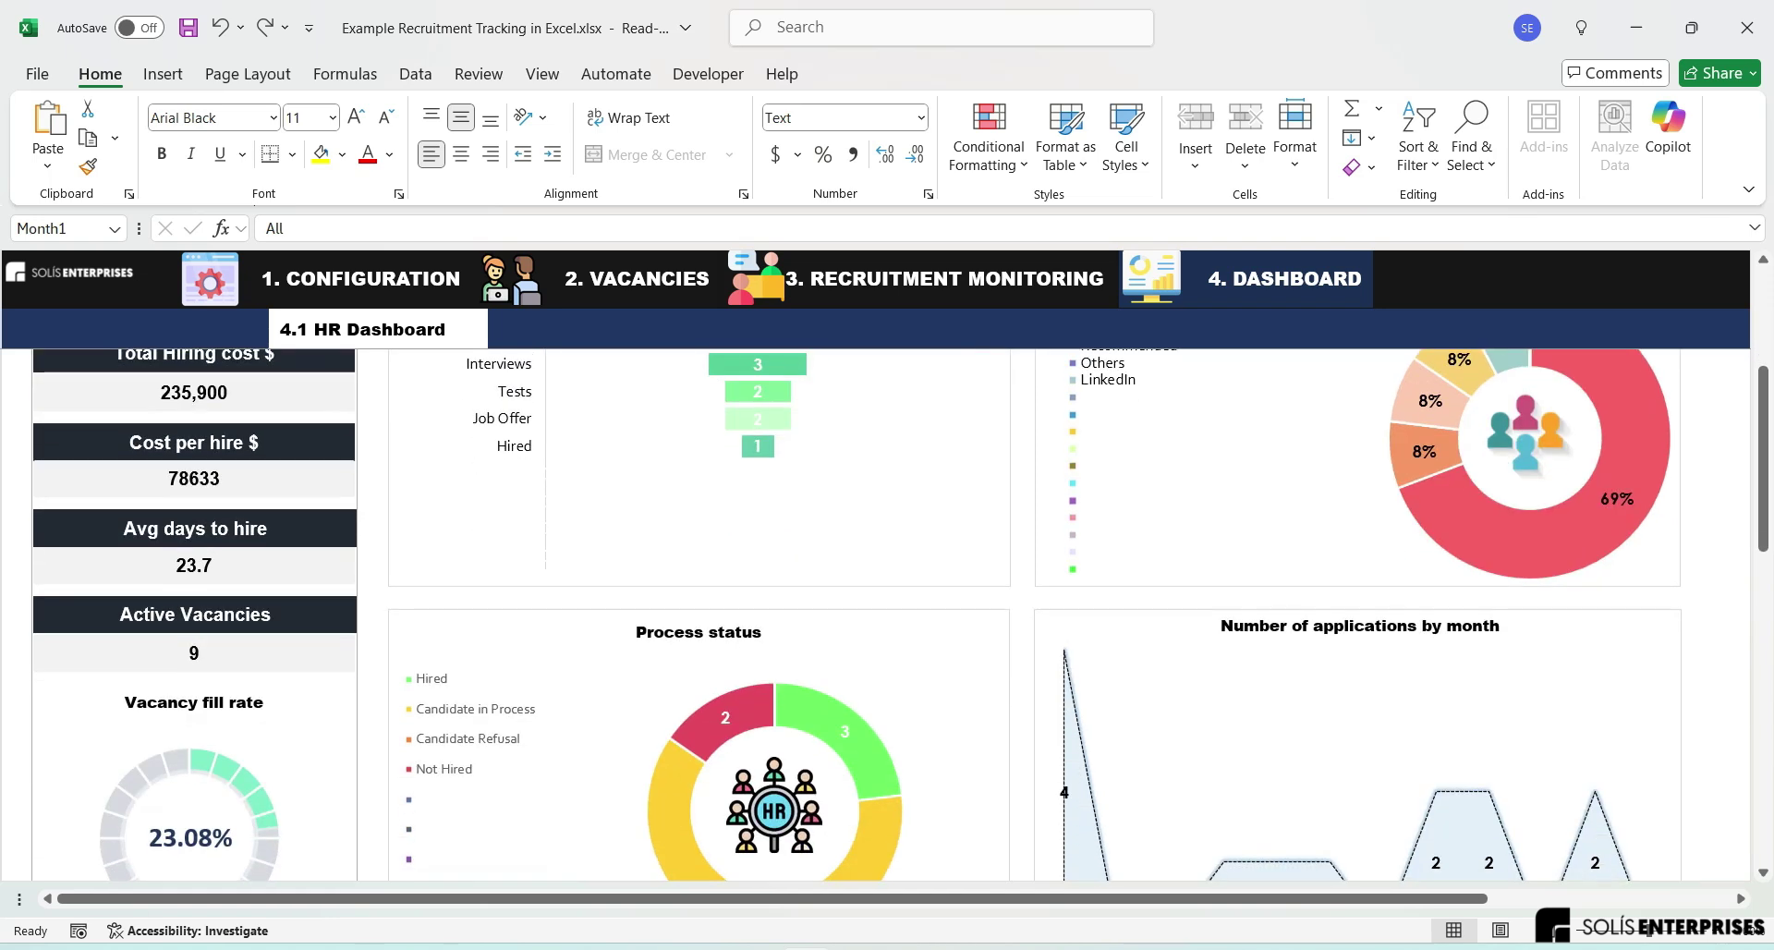
{"action": "left_click", "coordinate": [142, 745]}
{"action": "scroll", "coordinate": [876, 615], "scroll_direction": "up", "scroll_amount": 1}
{"action": "scroll", "coordinate": [887, 610], "scroll_direction": "up", "scroll_amount": 2}
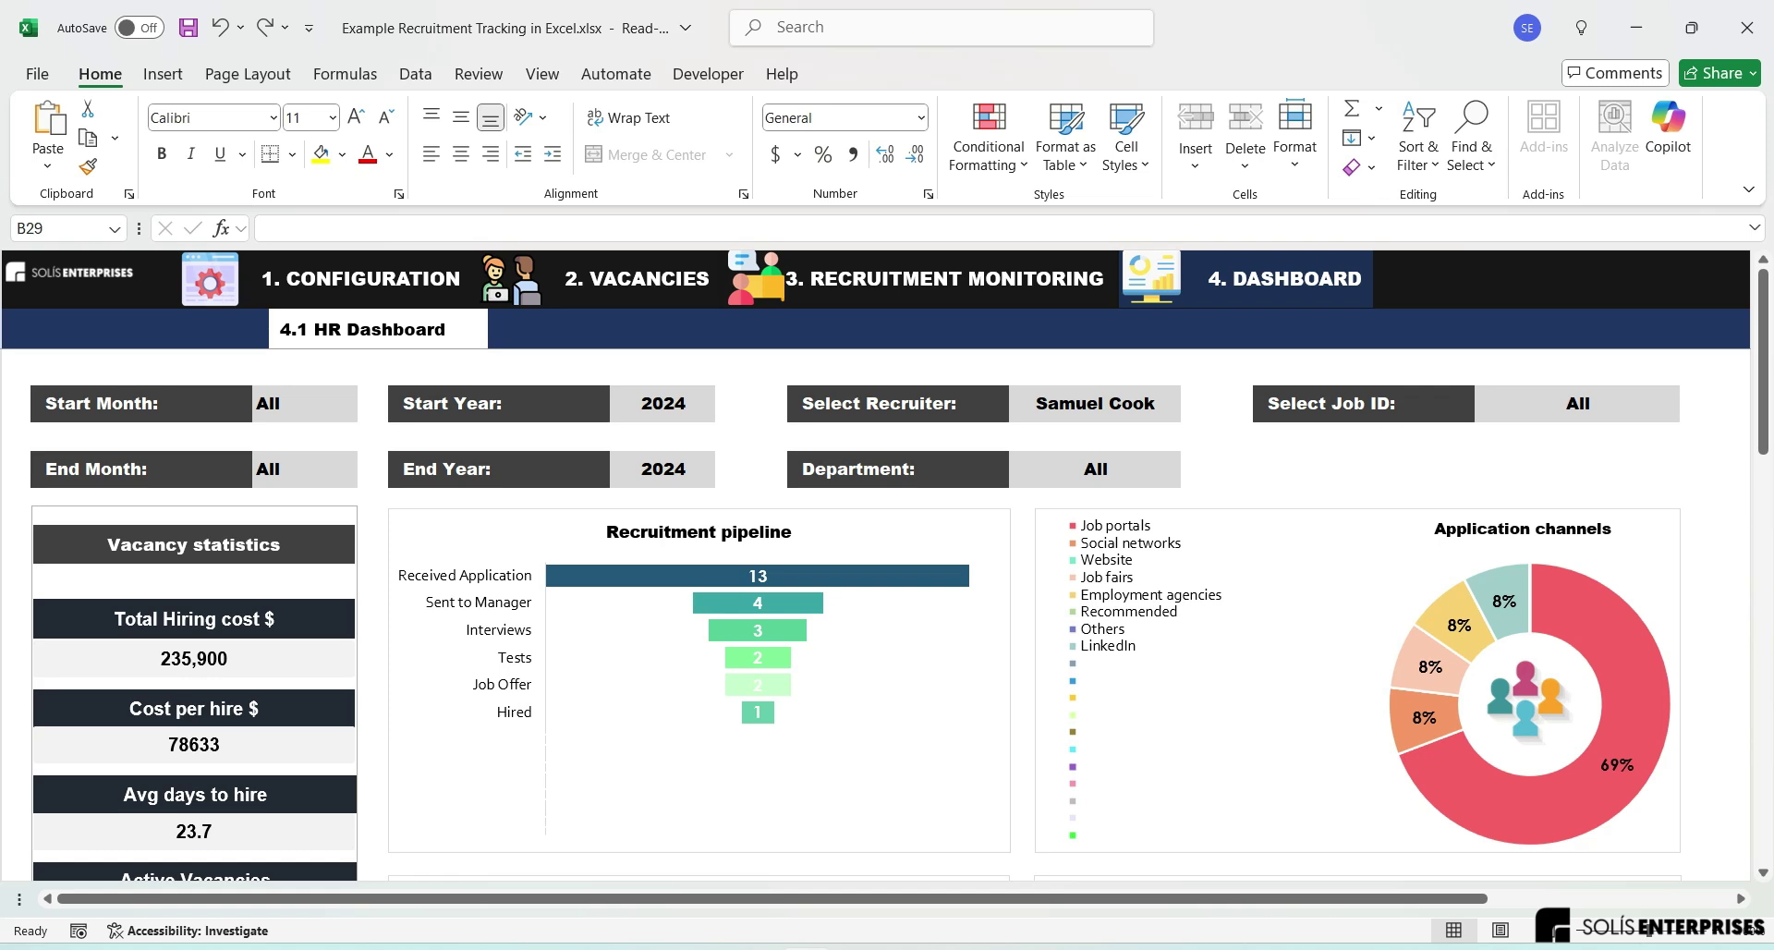
{"action": "scroll", "coordinate": [876, 615], "scroll_direction": "down", "scroll_amount": 4}
{"action": "left_click", "coordinate": [143, 657]}
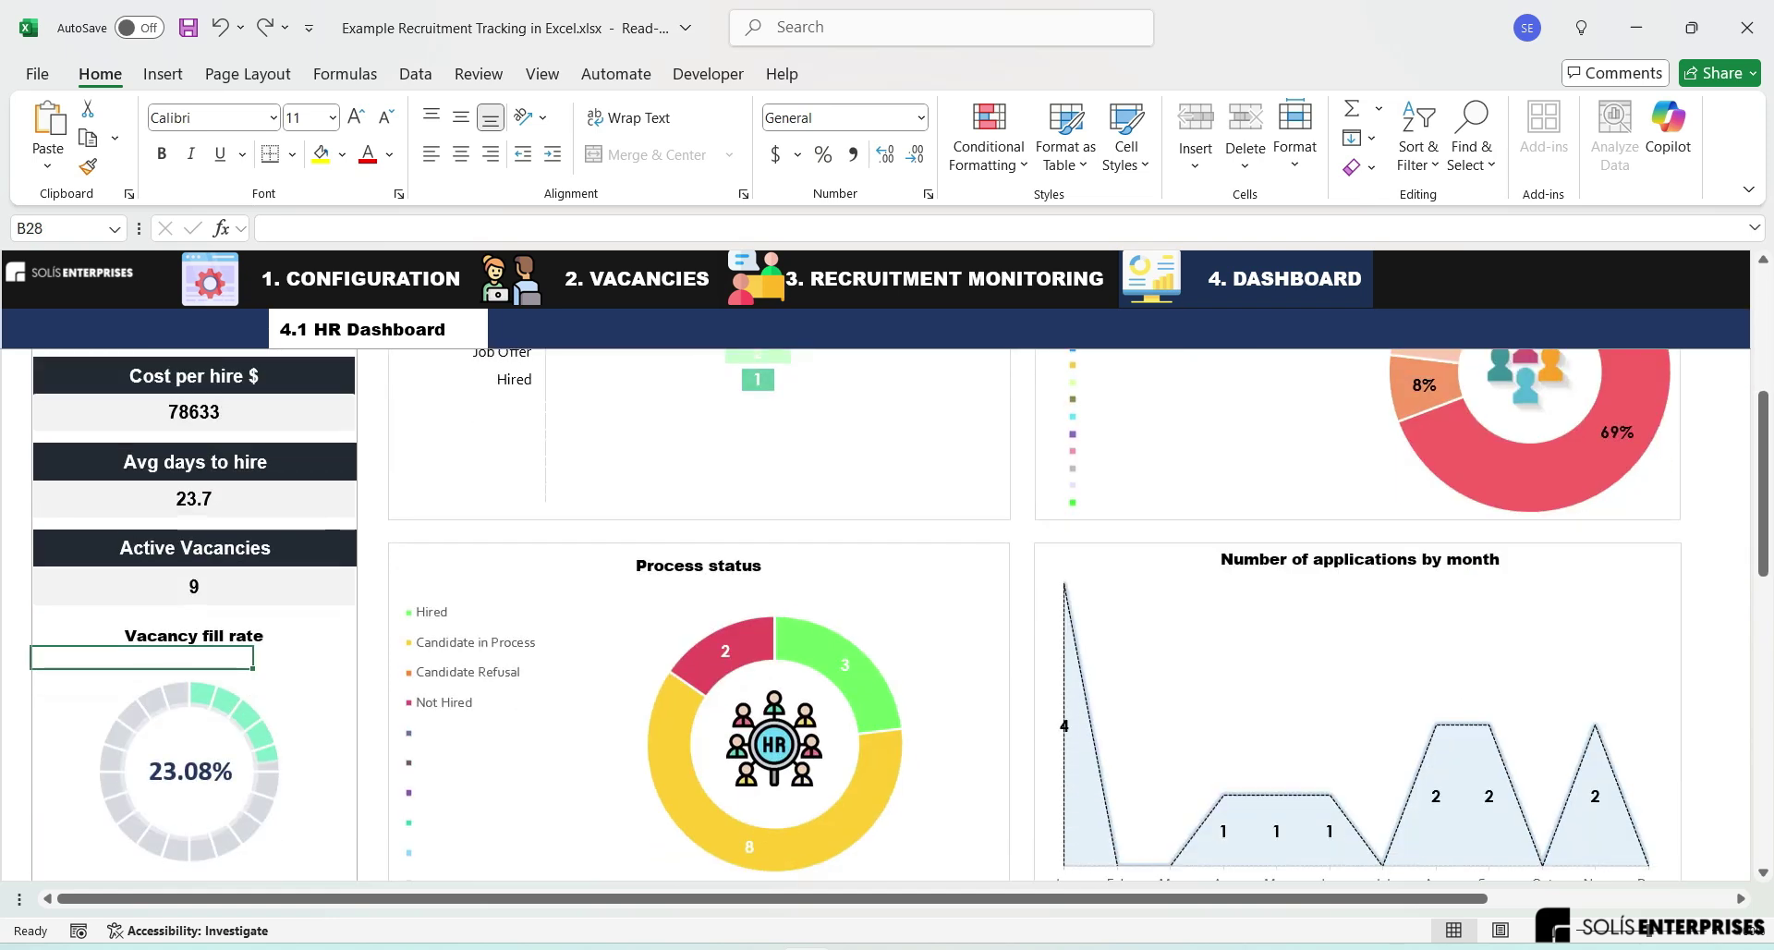
{"action": "scroll", "coordinate": [1323, 593], "scroll_direction": "down", "scroll_amount": 6}
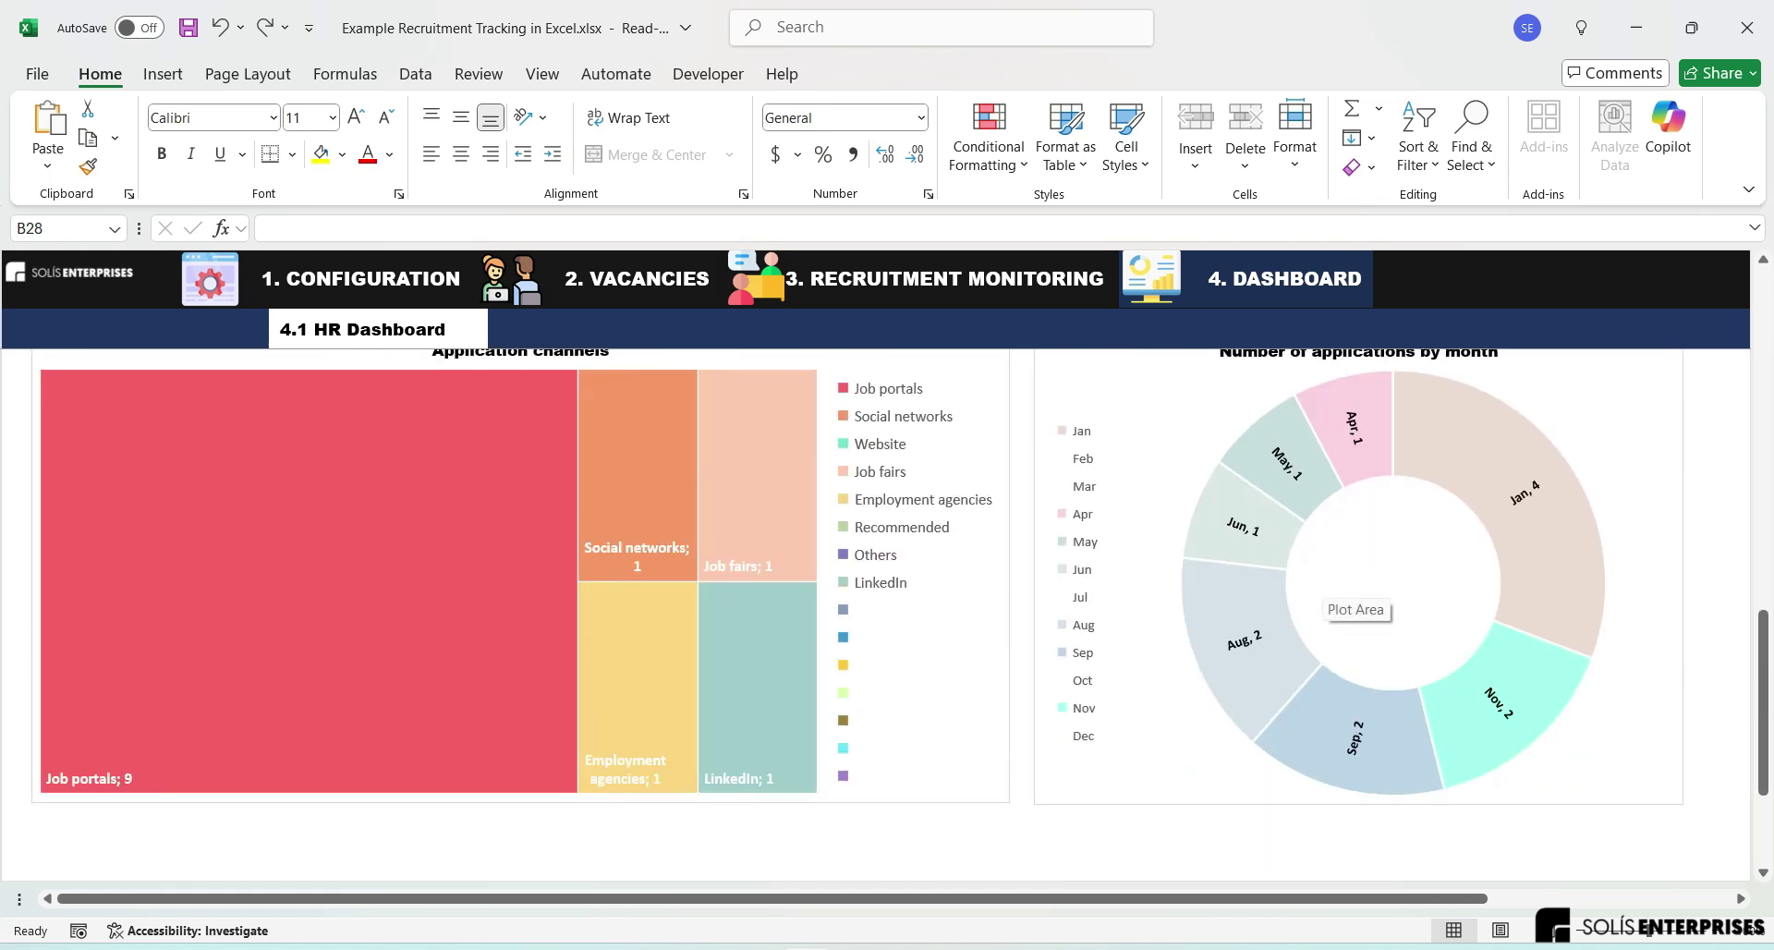
{"action": "scroll", "coordinate": [1323, 593], "scroll_direction": "up", "scroll_amount": 9}
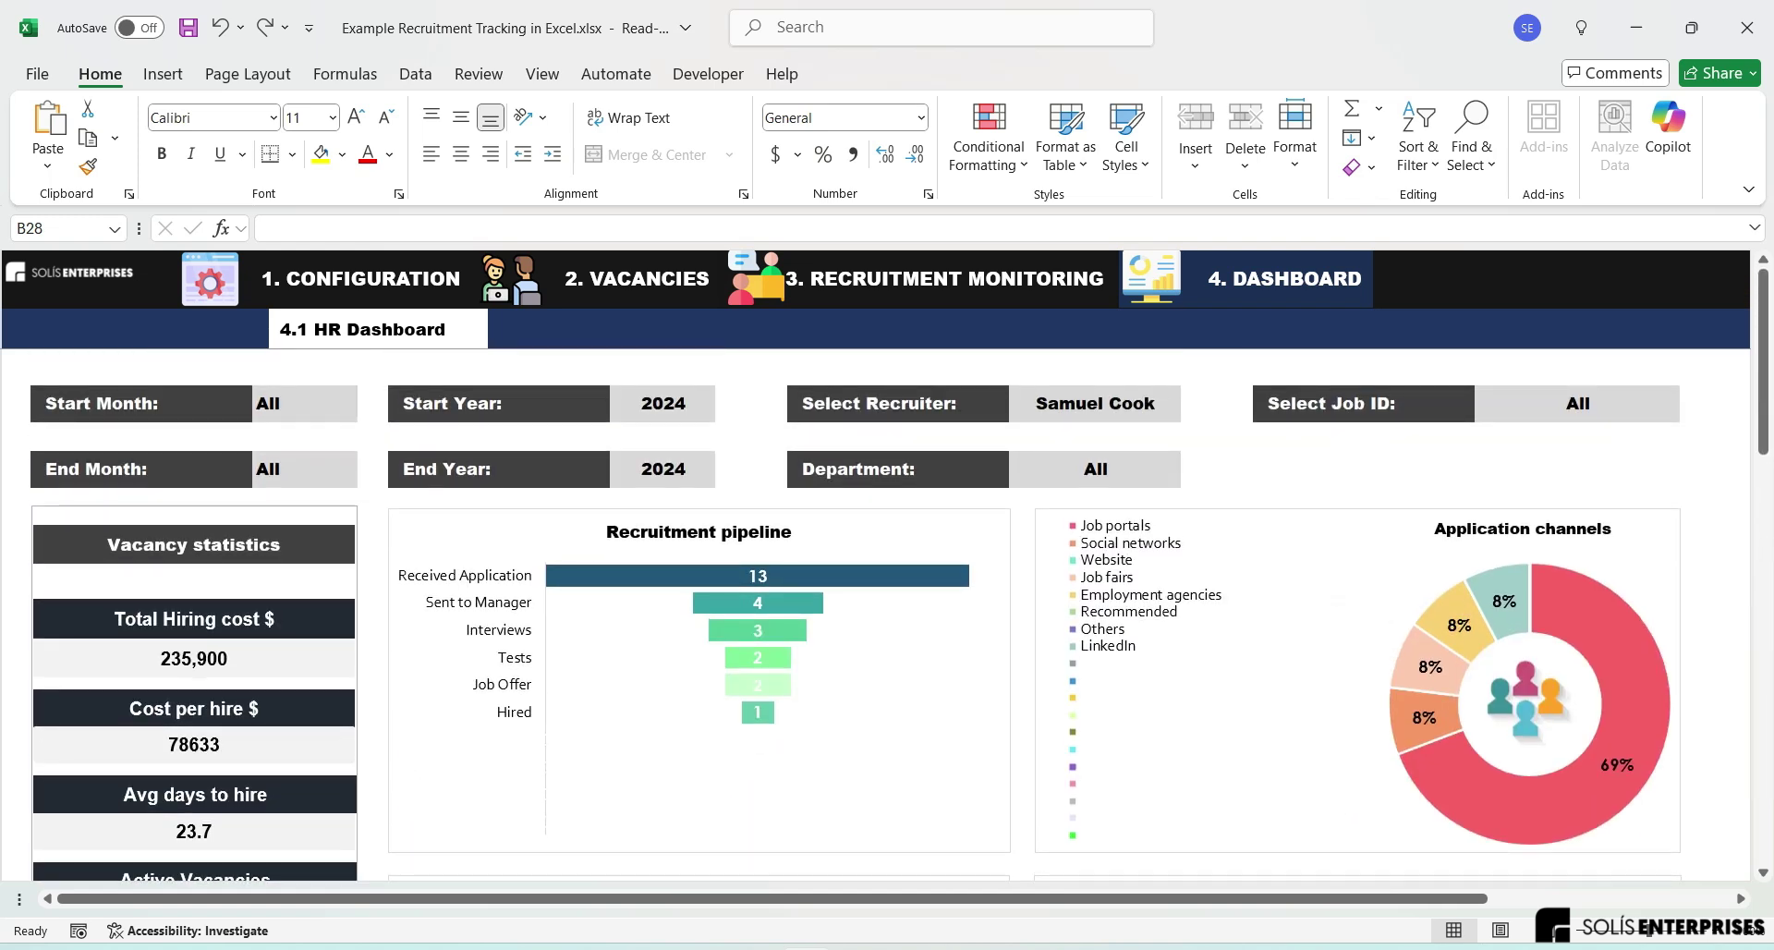
Step: Filter the dashboard by the second individual recruiter in the recruiter list
{"action": "left_click", "coordinate": [305, 404]}
{"action": "left_click", "coordinate": [1095, 437]}
{"action": "left_click", "coordinate": [1096, 404]}
{"action": "left_click", "coordinate": [1191, 412]}
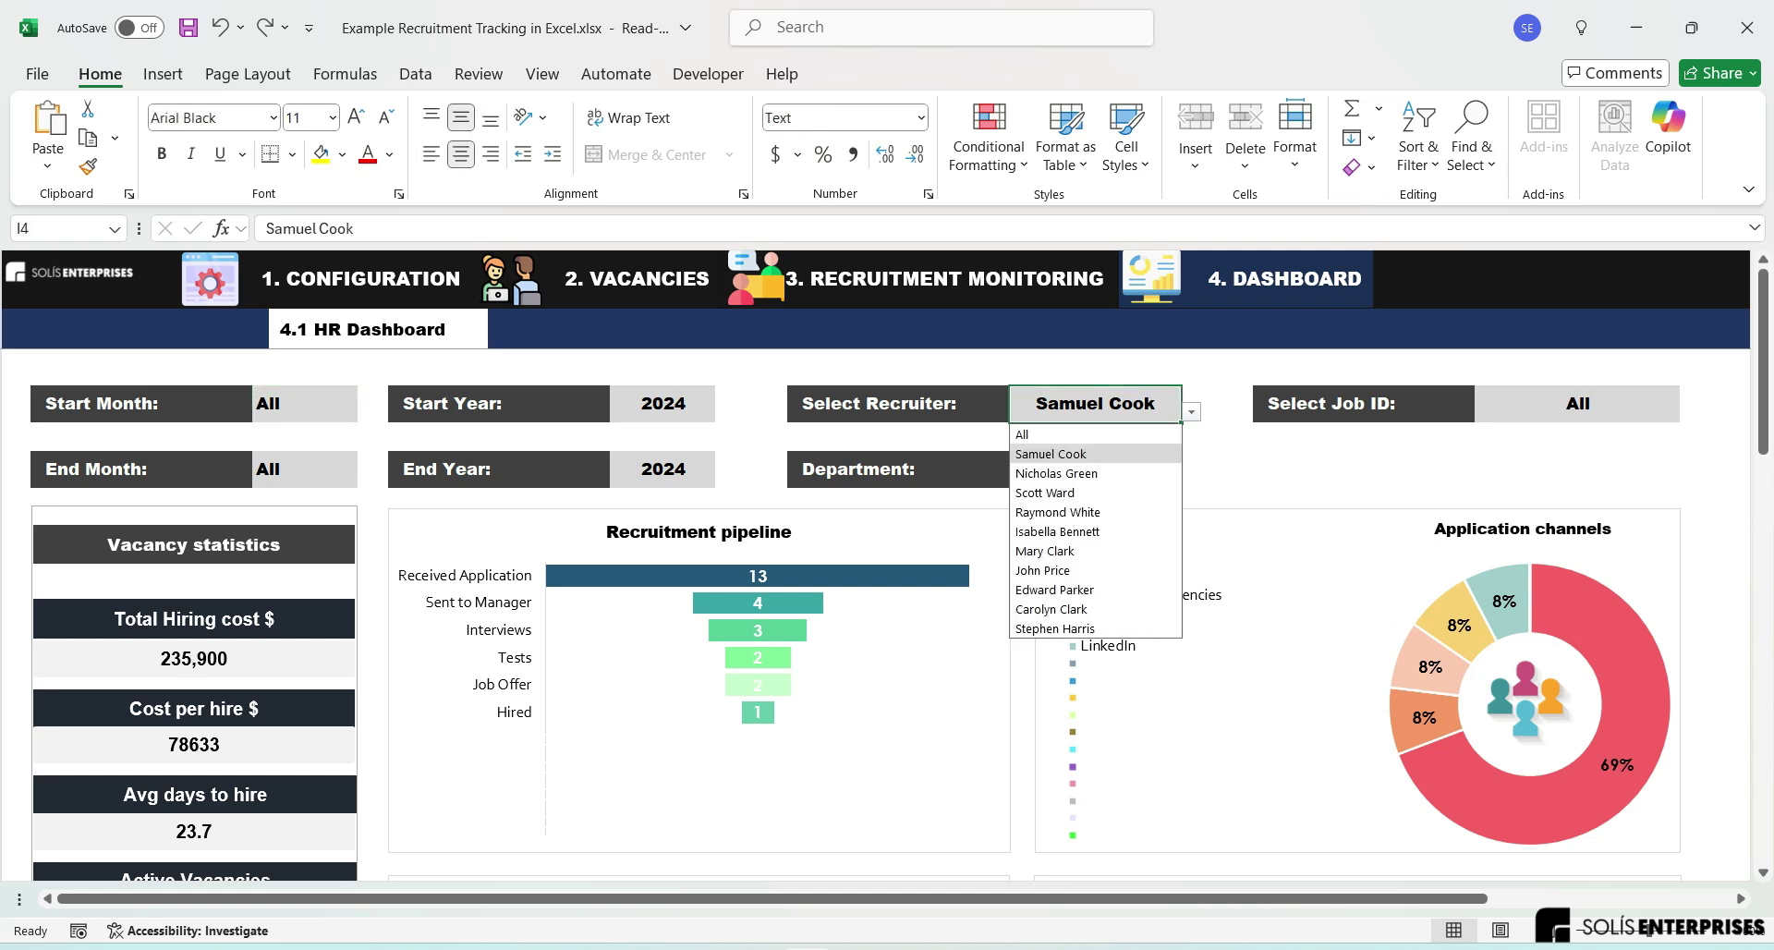
{"action": "left_click", "coordinate": [1096, 474]}
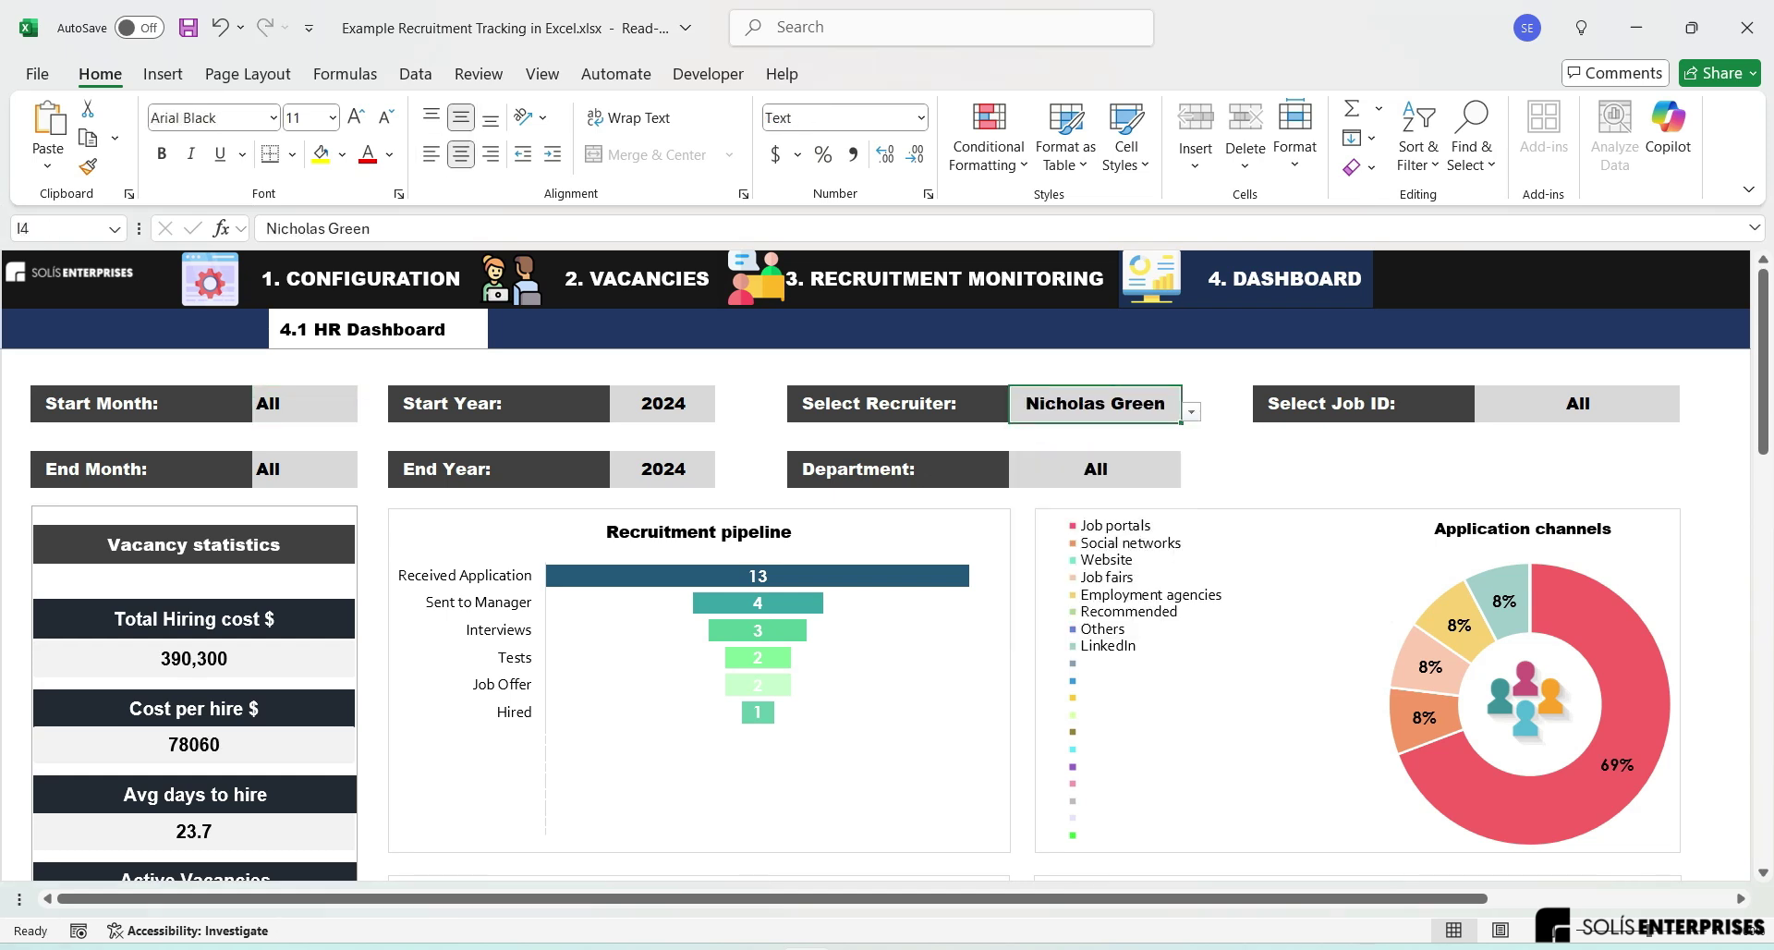
Step: Set the dashboard's recruiter filter to All
{"action": "left_click", "coordinate": [1191, 411]}
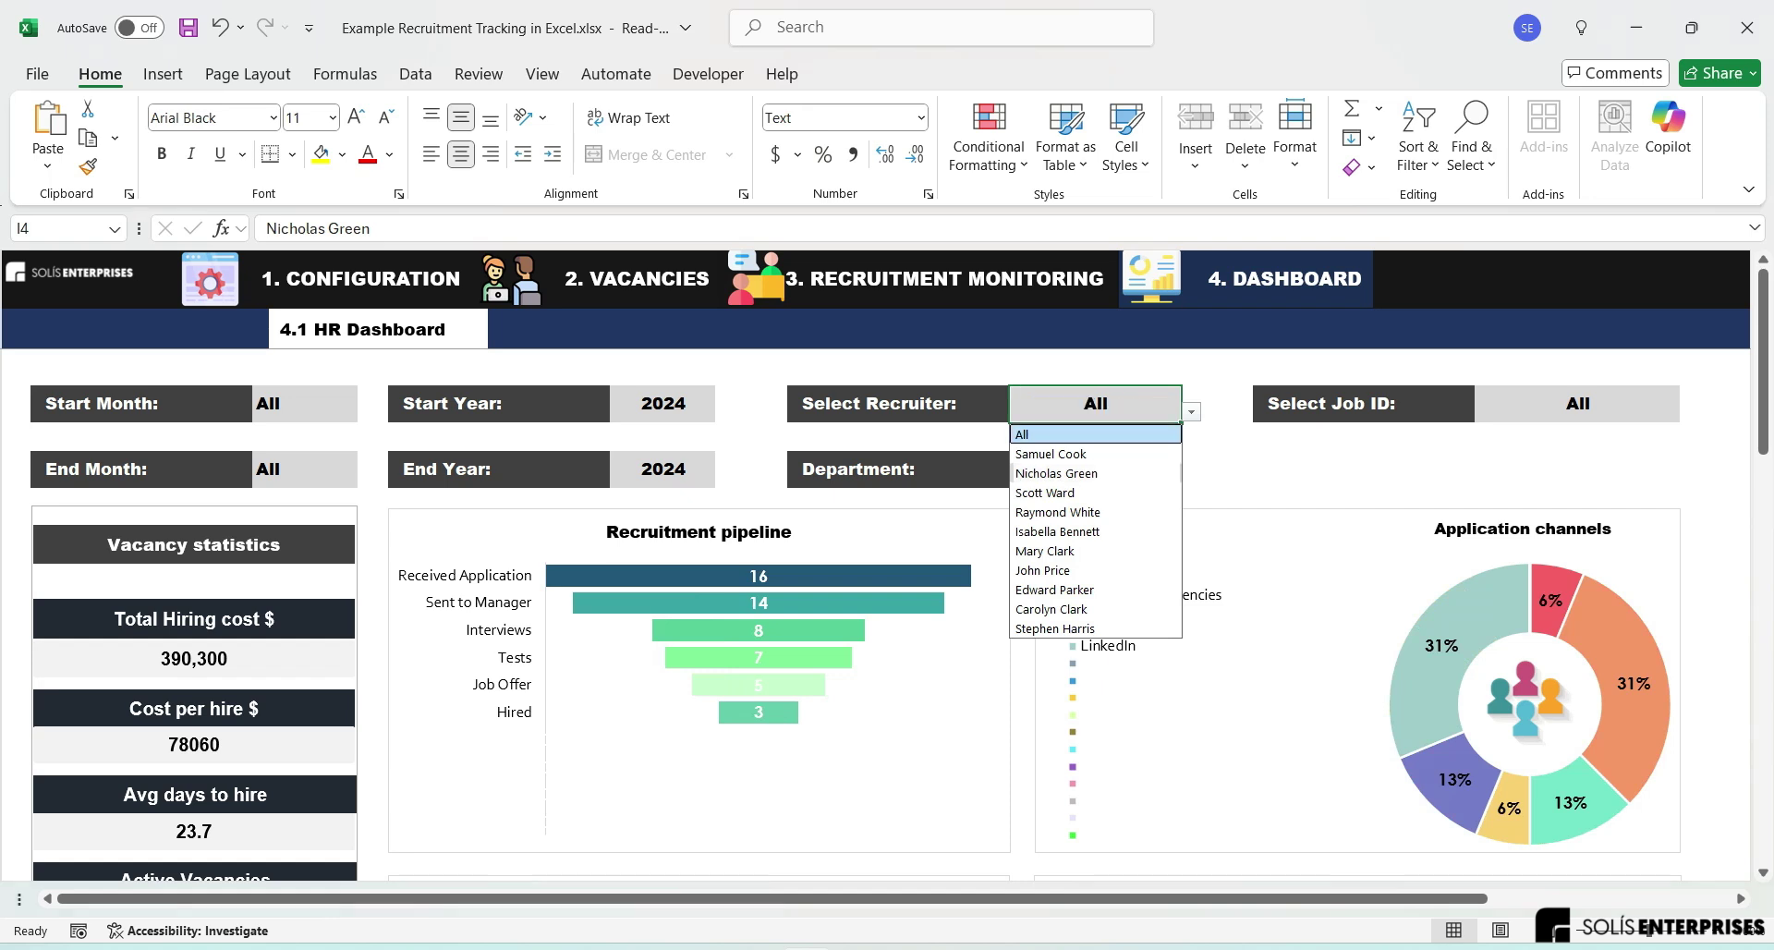
{"action": "left_click", "coordinate": [1044, 432]}
{"action": "left_click", "coordinate": [1283, 497]}
Step: Examine the dashboard's fill rate, process status, application channel and monthly application charts for all recruiters
{"action": "scroll", "coordinate": [1273, 565], "scroll_direction": "down", "scroll_amount": 5}
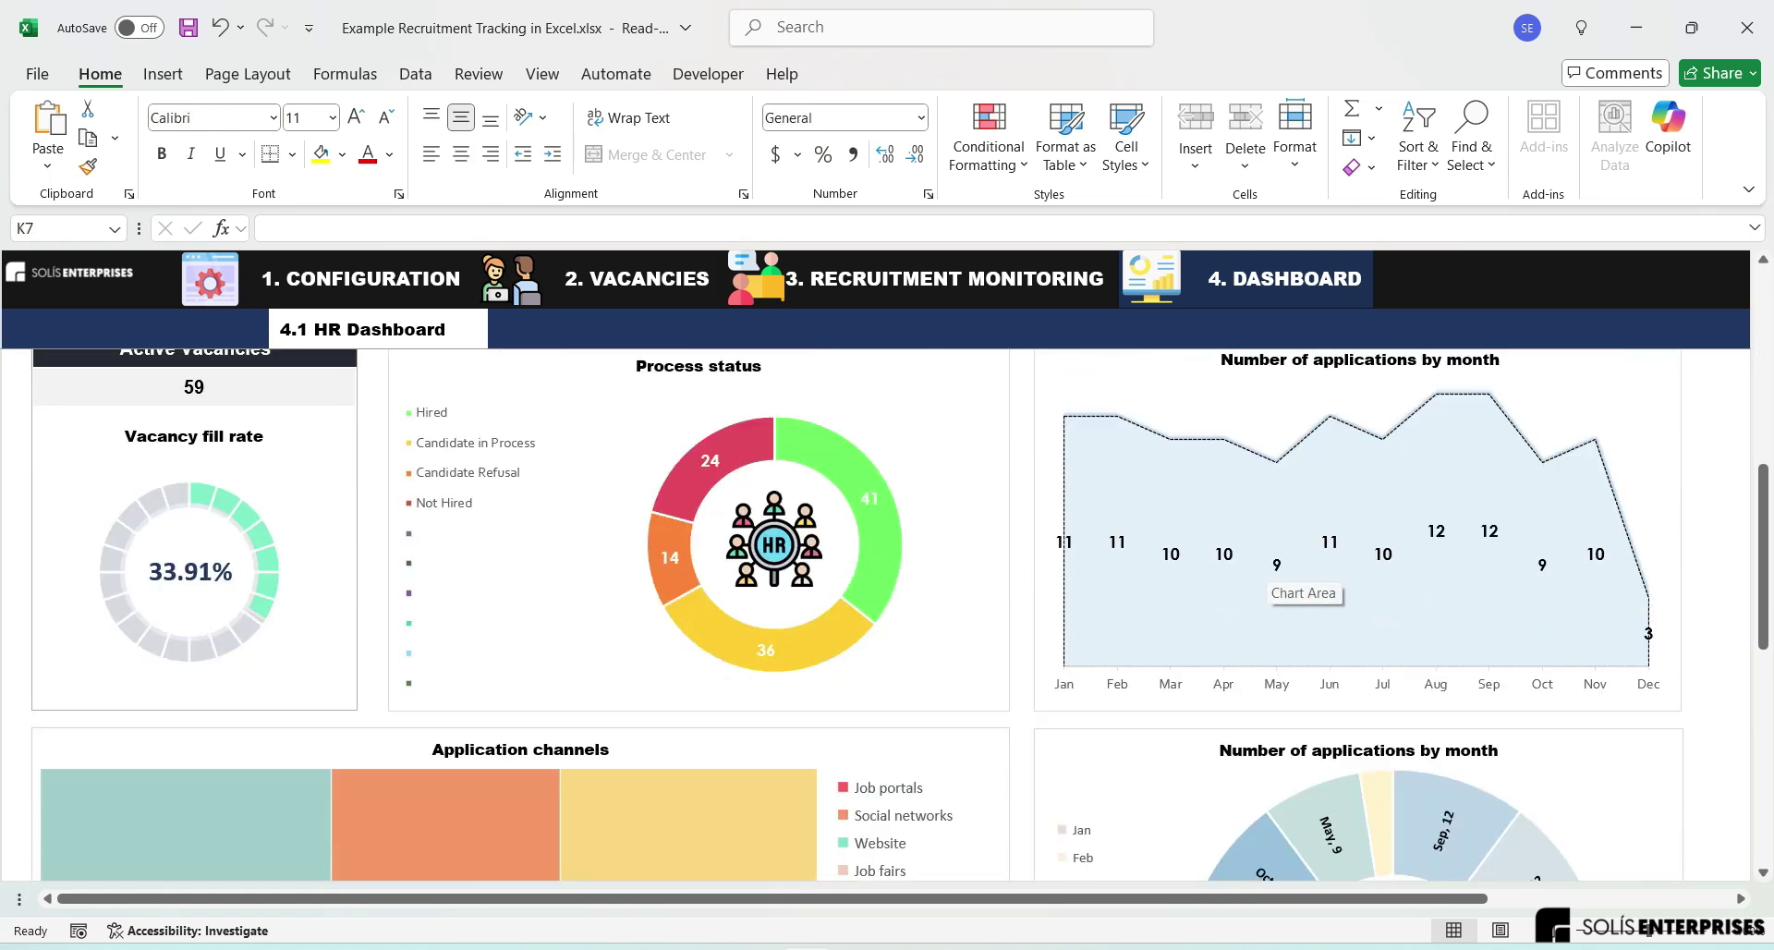
{"action": "scroll", "coordinate": [1270, 571], "scroll_direction": "down", "scroll_amount": 3}
{"action": "scroll", "coordinate": [1271, 571], "scroll_direction": "down", "scroll_amount": 2}
{"action": "scroll", "coordinate": [1270, 571], "scroll_direction": "up", "scroll_amount": 9}
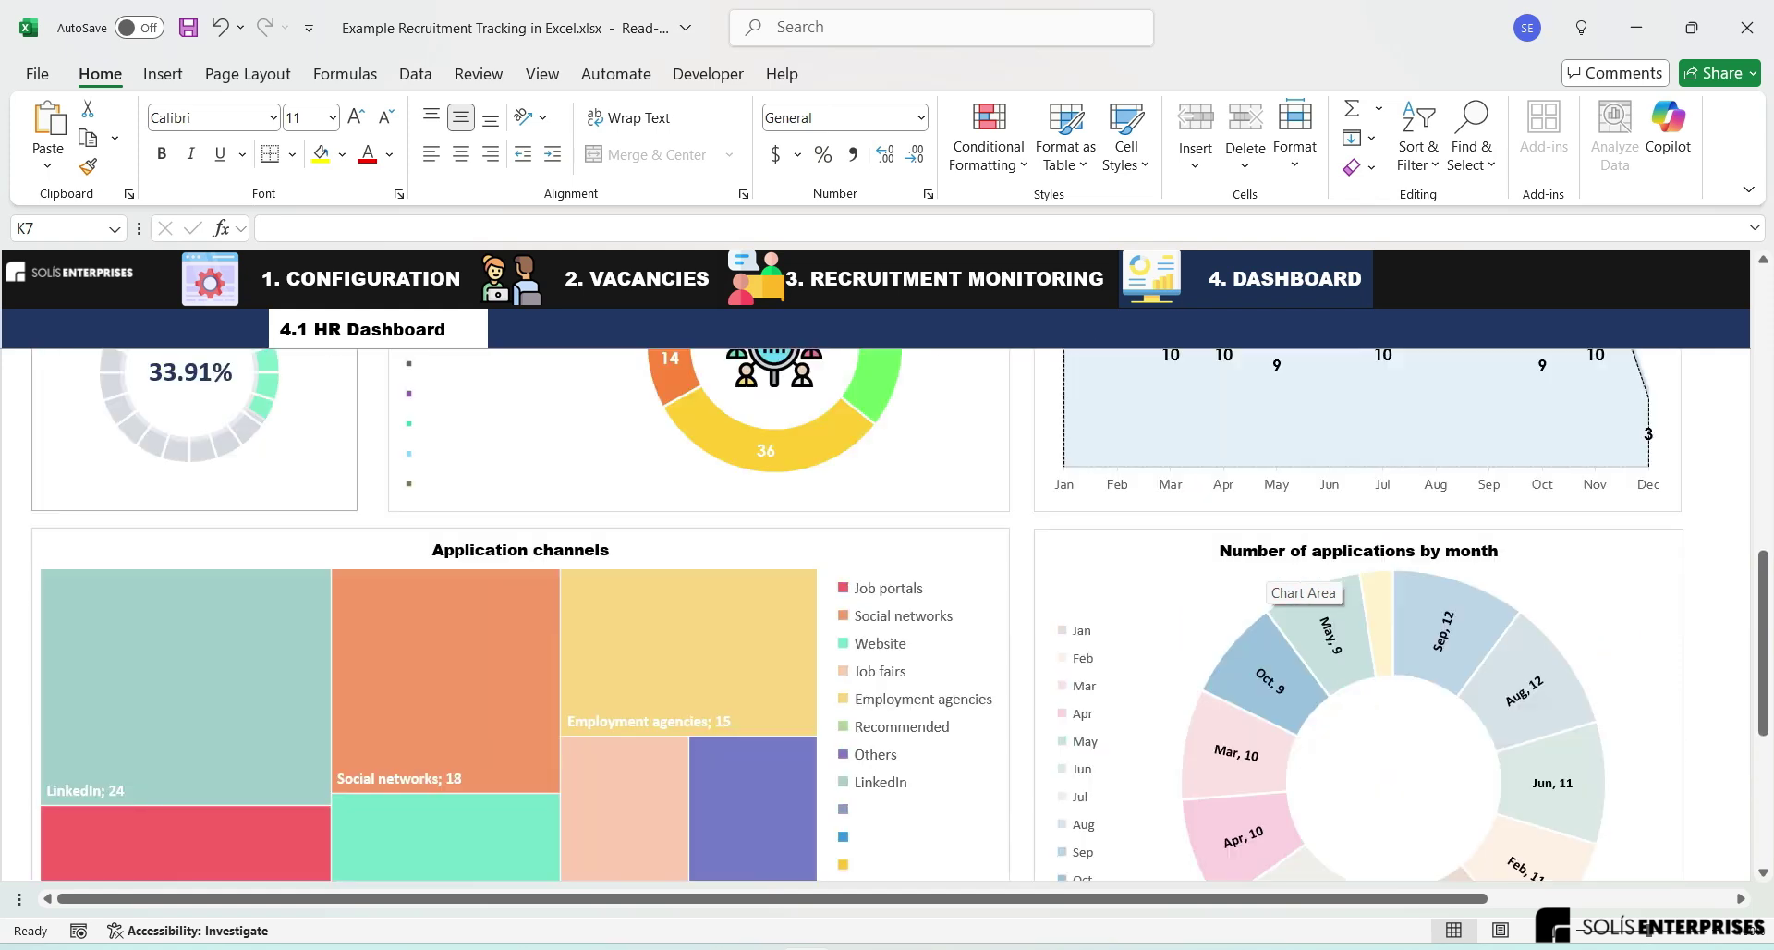
{"action": "scroll", "coordinate": [1270, 571], "scroll_direction": "up", "scroll_amount": 2}
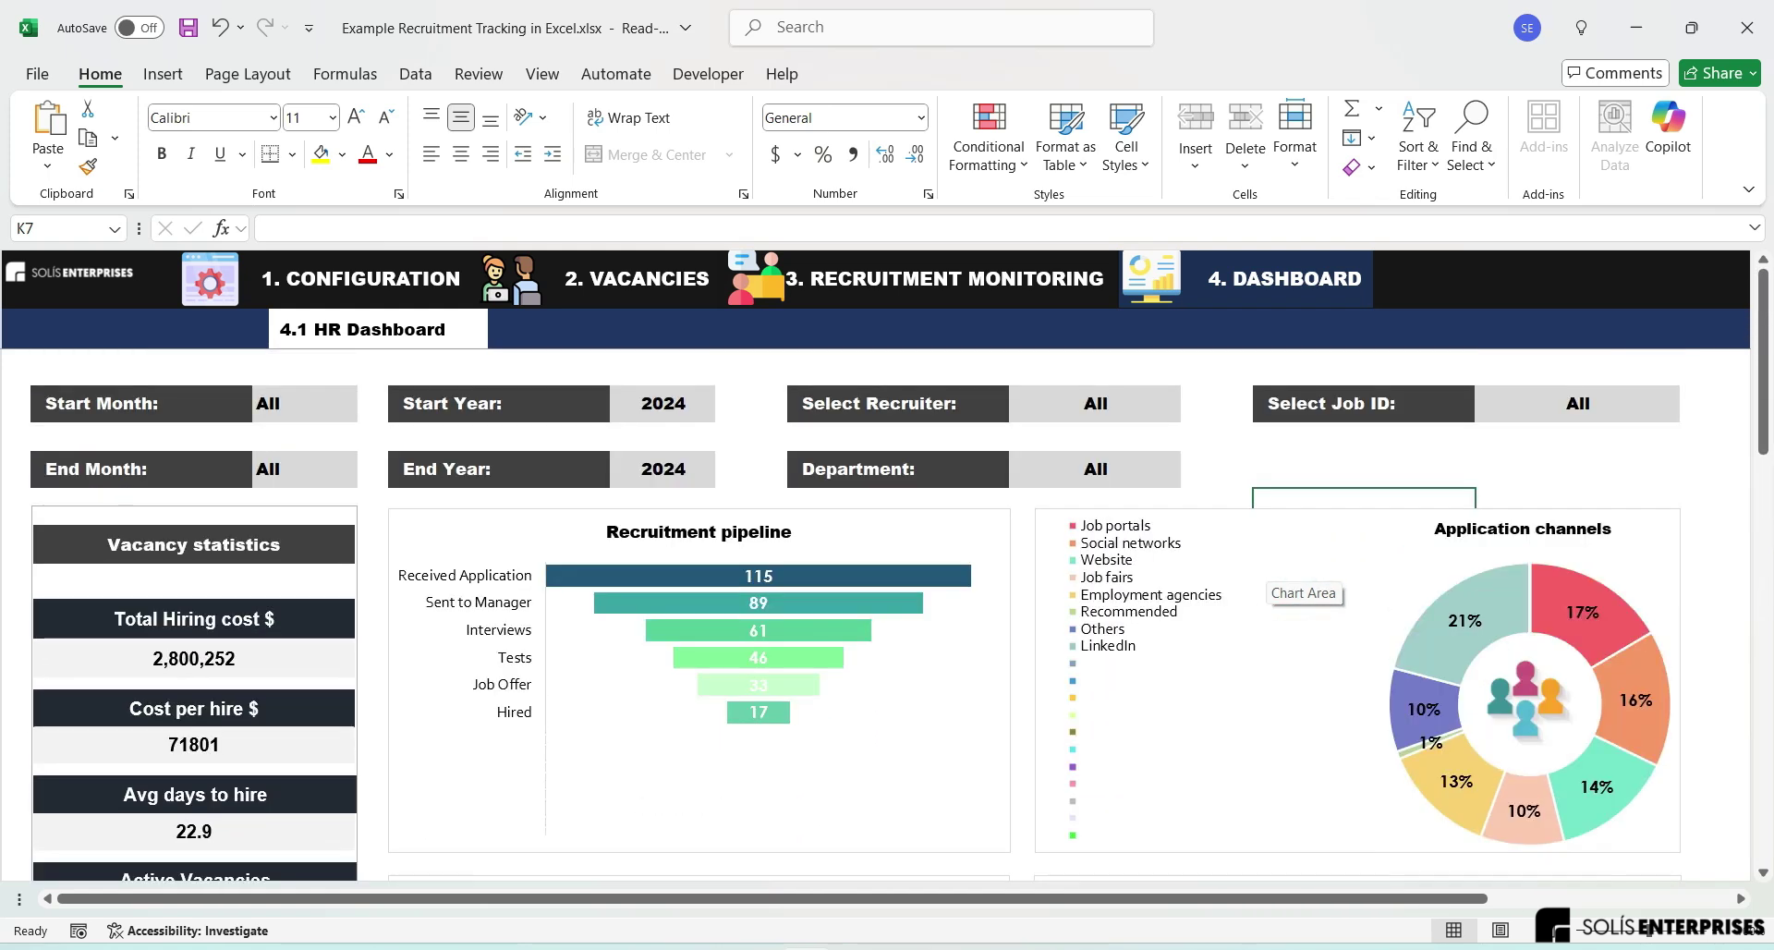
Step: Review the recruitment phase options of the first candidate in the recruitment monitoring sheet, leaving Received Application
{"action": "left_click", "coordinate": [944, 279]}
{"action": "left_click", "coordinate": [1174, 441]}
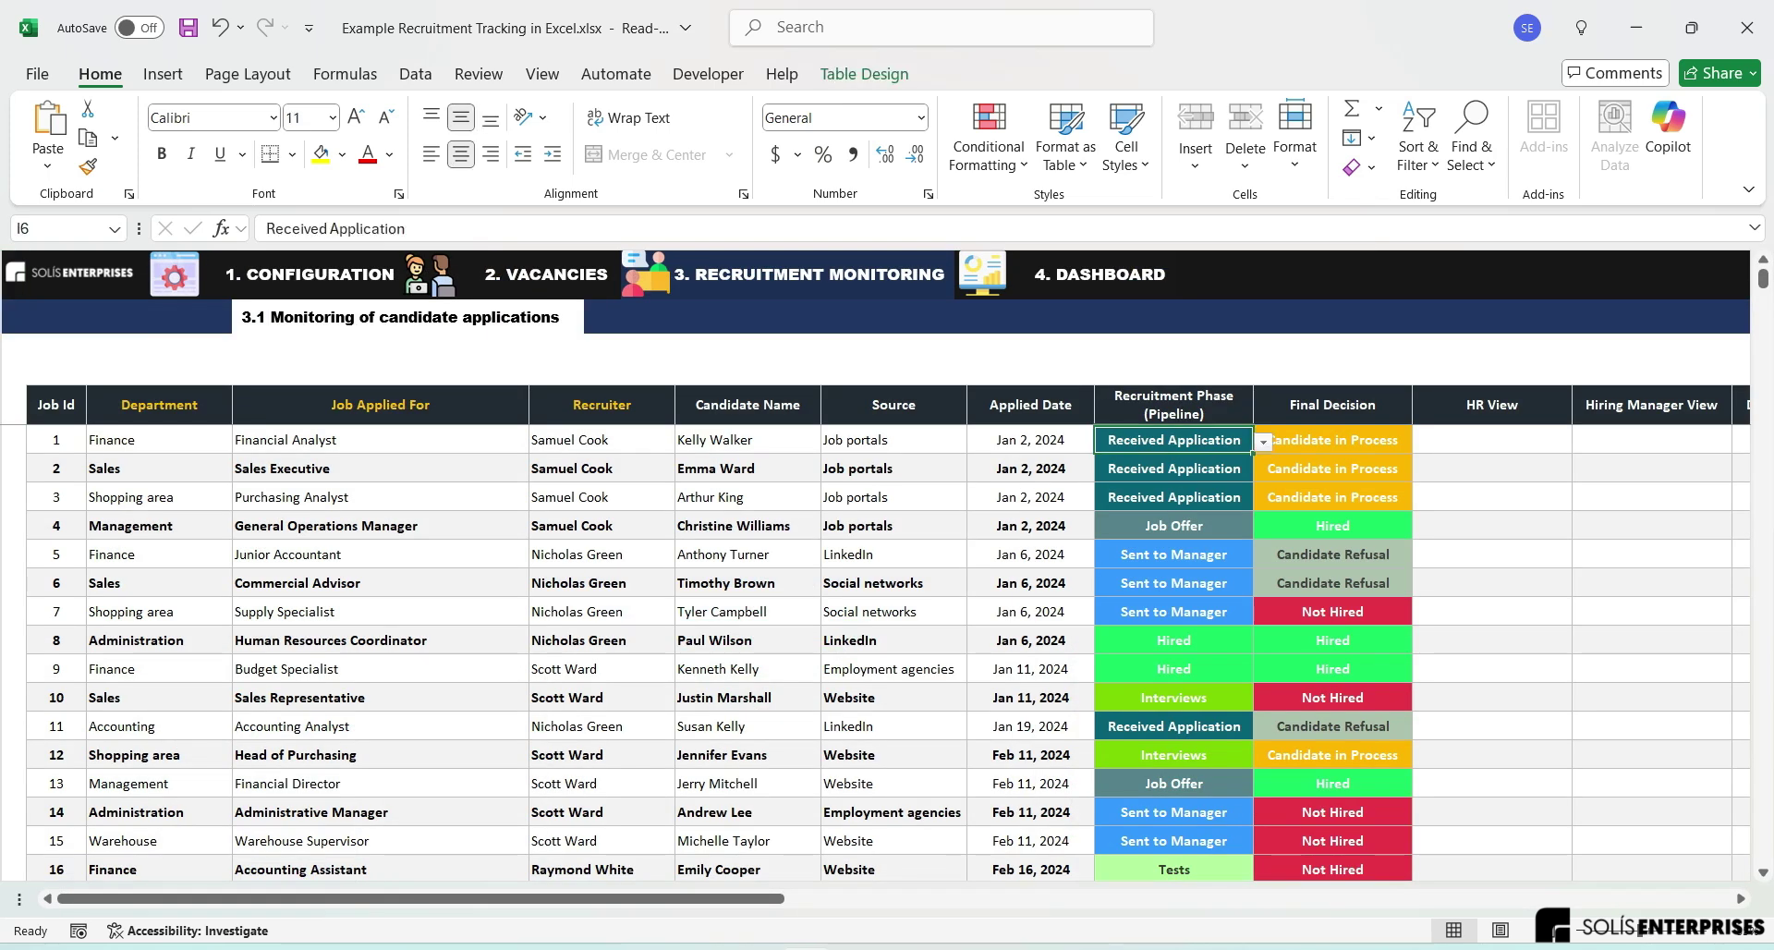
{"action": "left_click", "coordinate": [1263, 443]}
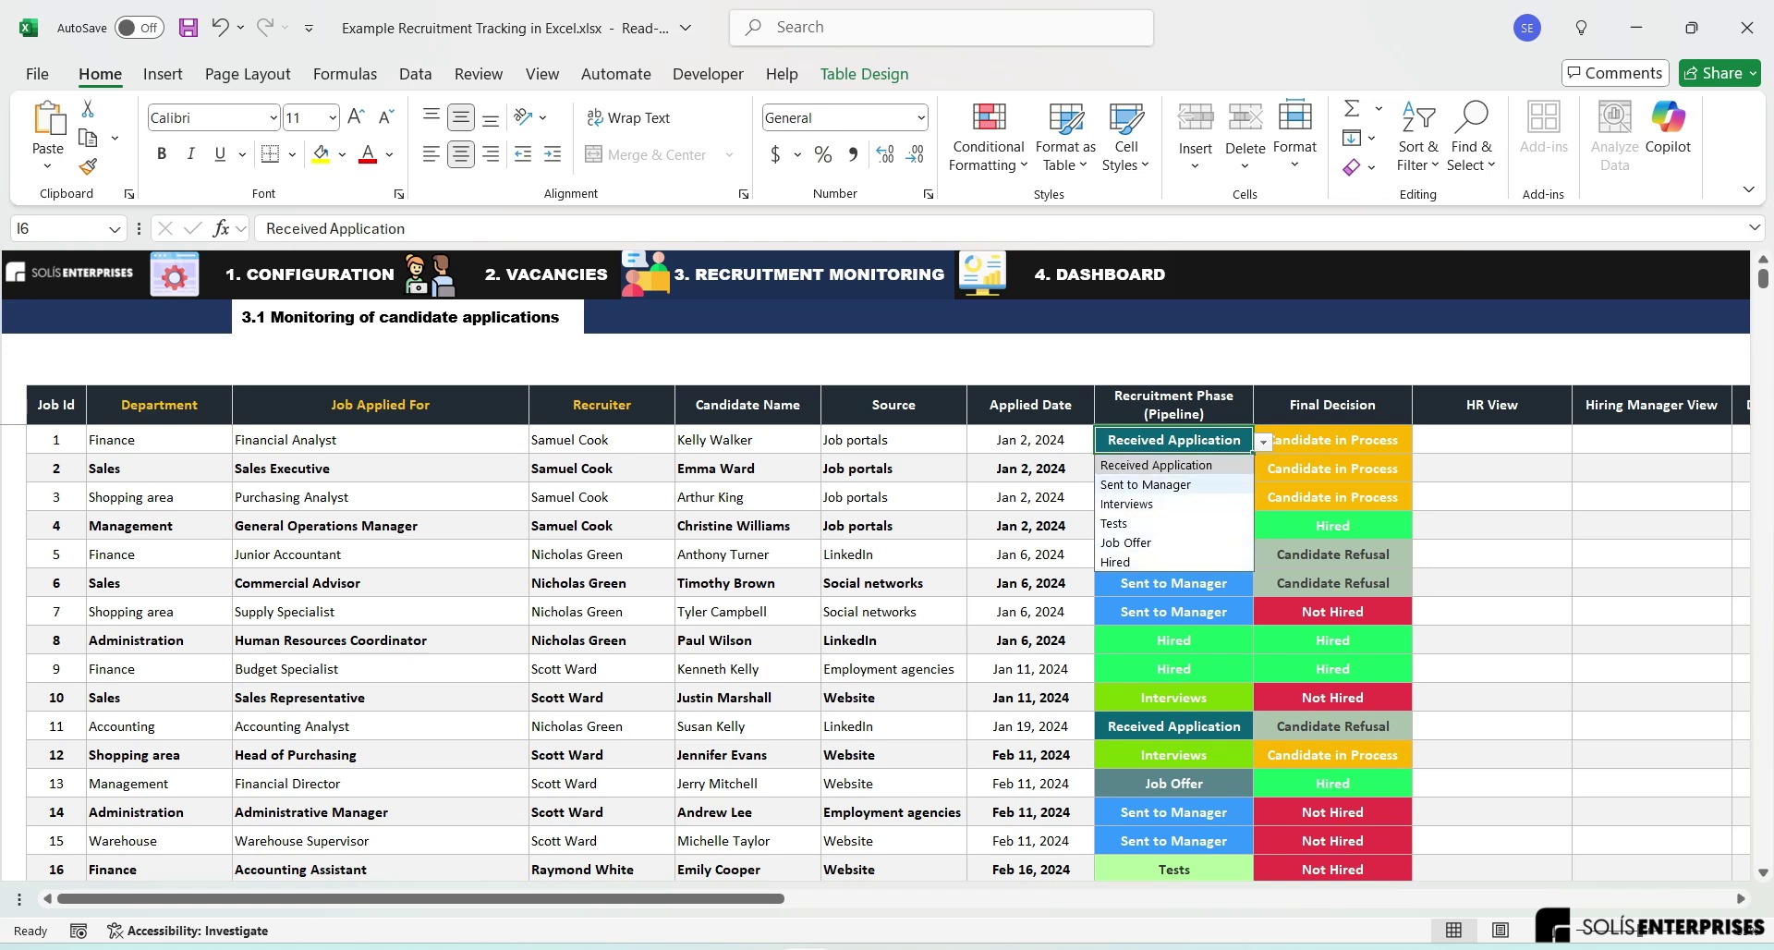
{"action": "left_click", "coordinate": [859, 275]}
Step: Look at the vacancy registration sheet and return to the HR dashboard to examine its statistics and charts
{"action": "key", "text": "ctrl+Page_Up"}
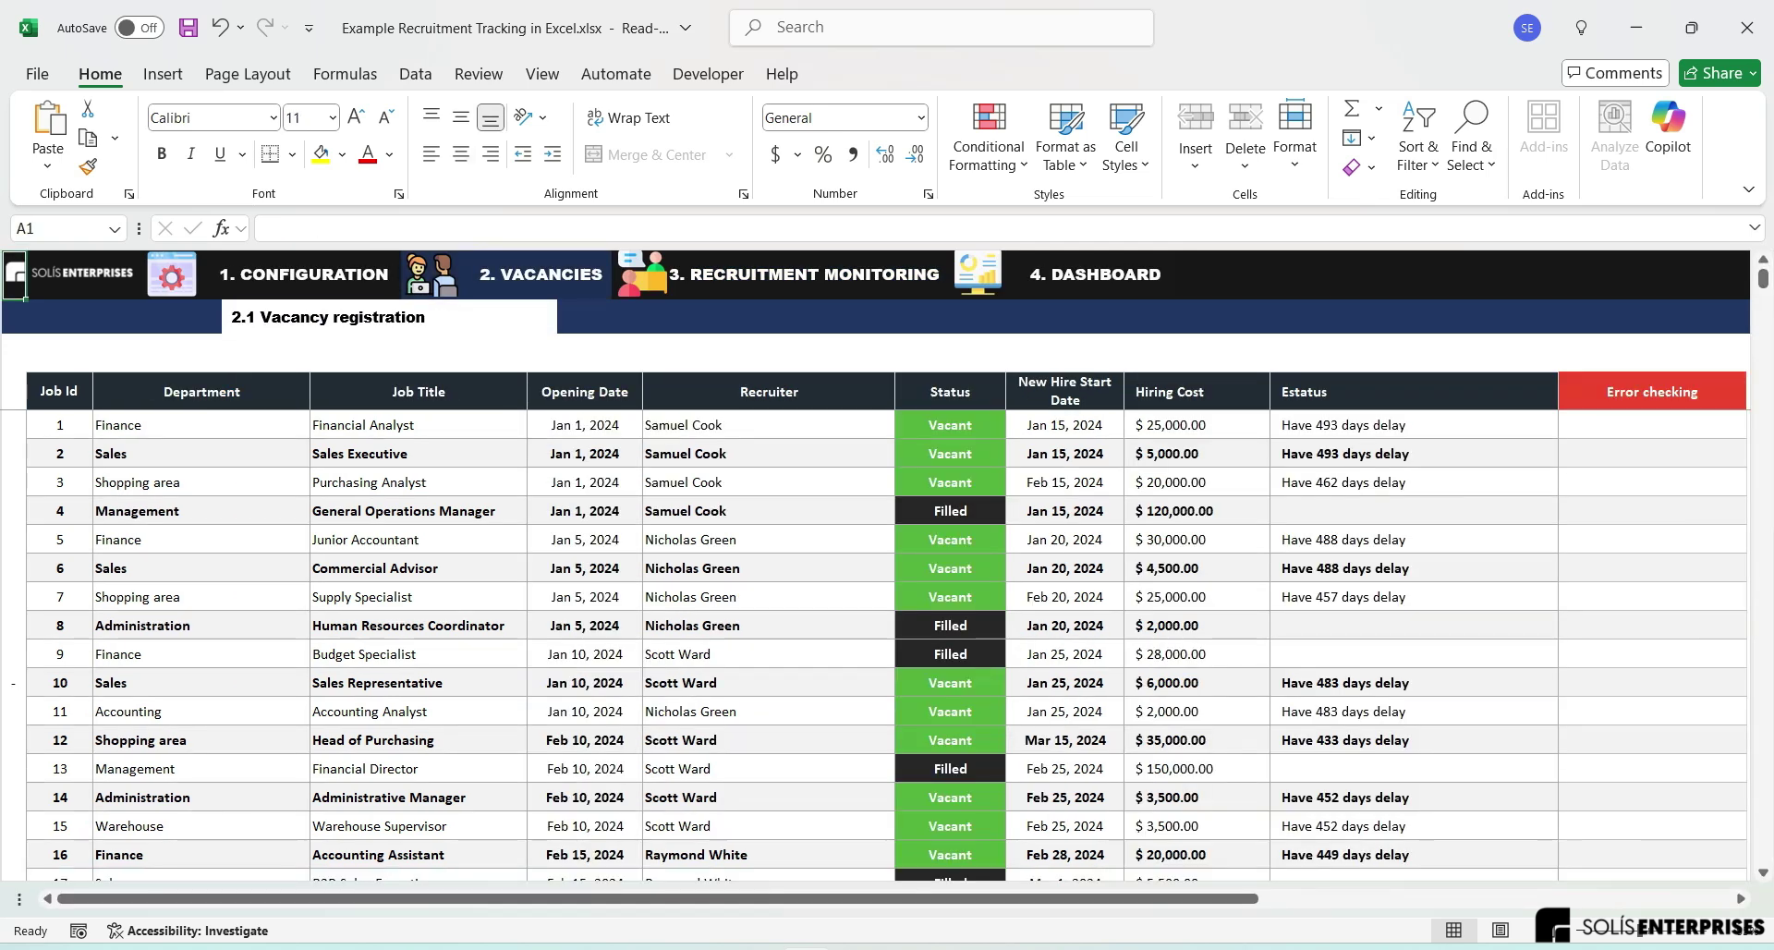
{"action": "key", "text": "ctrl+Page_Down"}
{"action": "key", "text": "ctrl+Page_Down"}
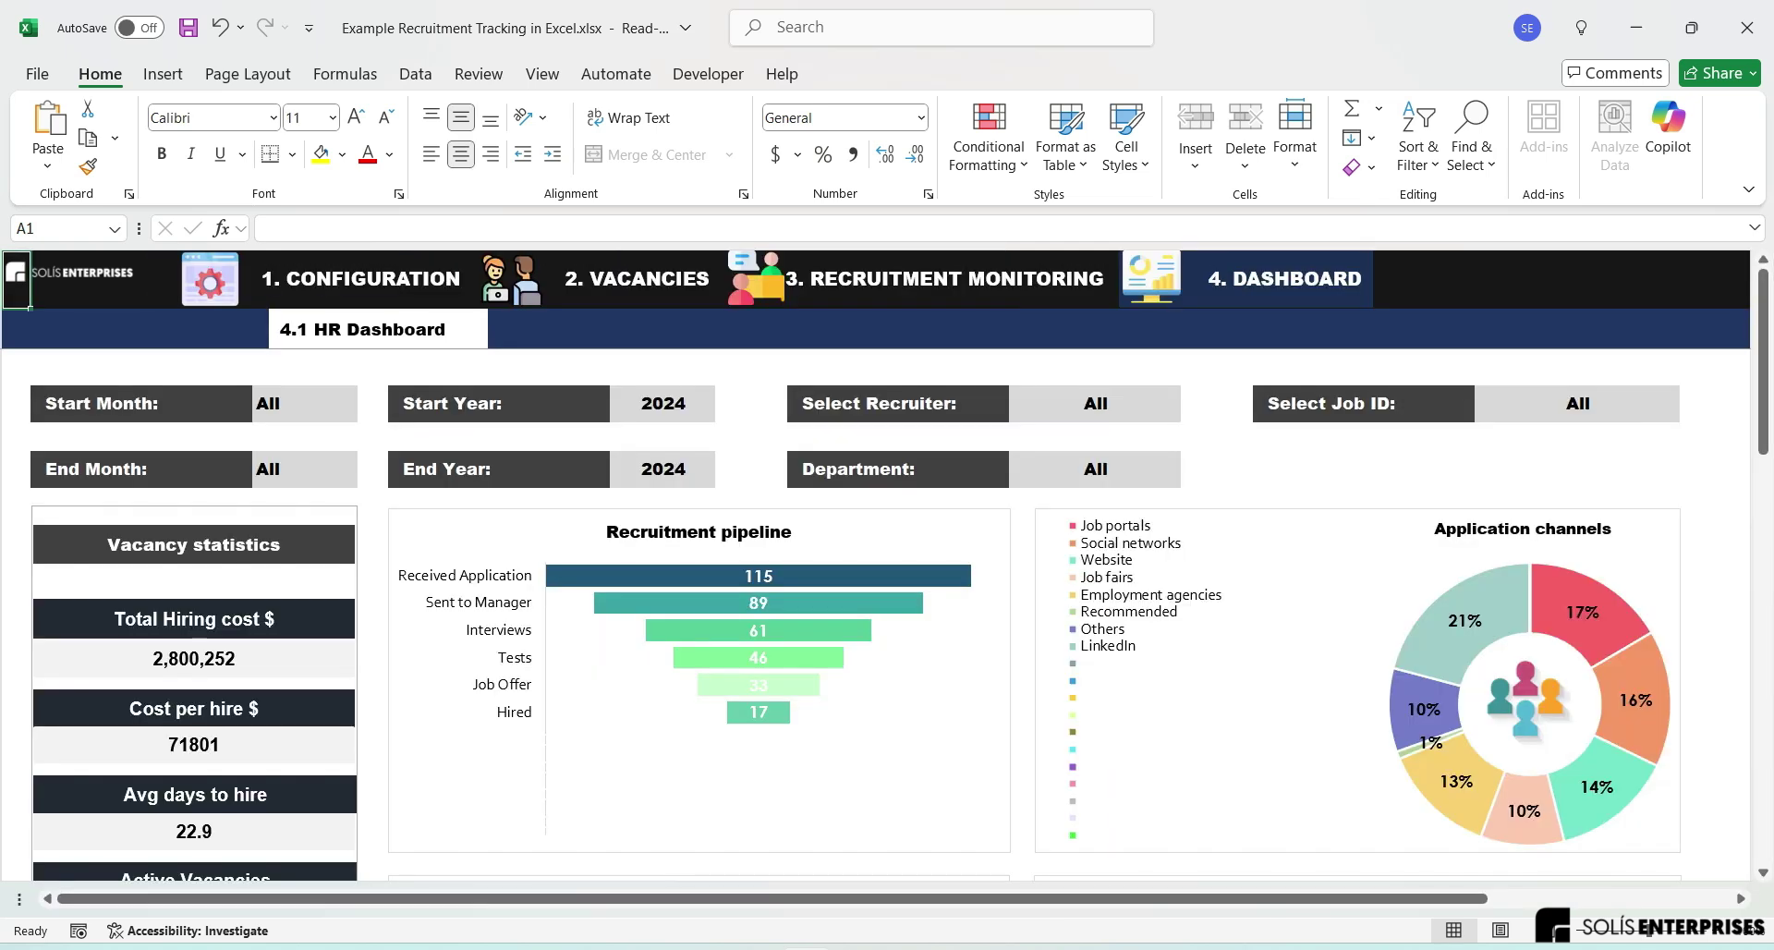
{"action": "scroll", "coordinate": [887, 428], "scroll_direction": "down", "scroll_amount": 3}
{"action": "scroll", "coordinate": [887, 428], "scroll_direction": "down", "scroll_amount": 5}
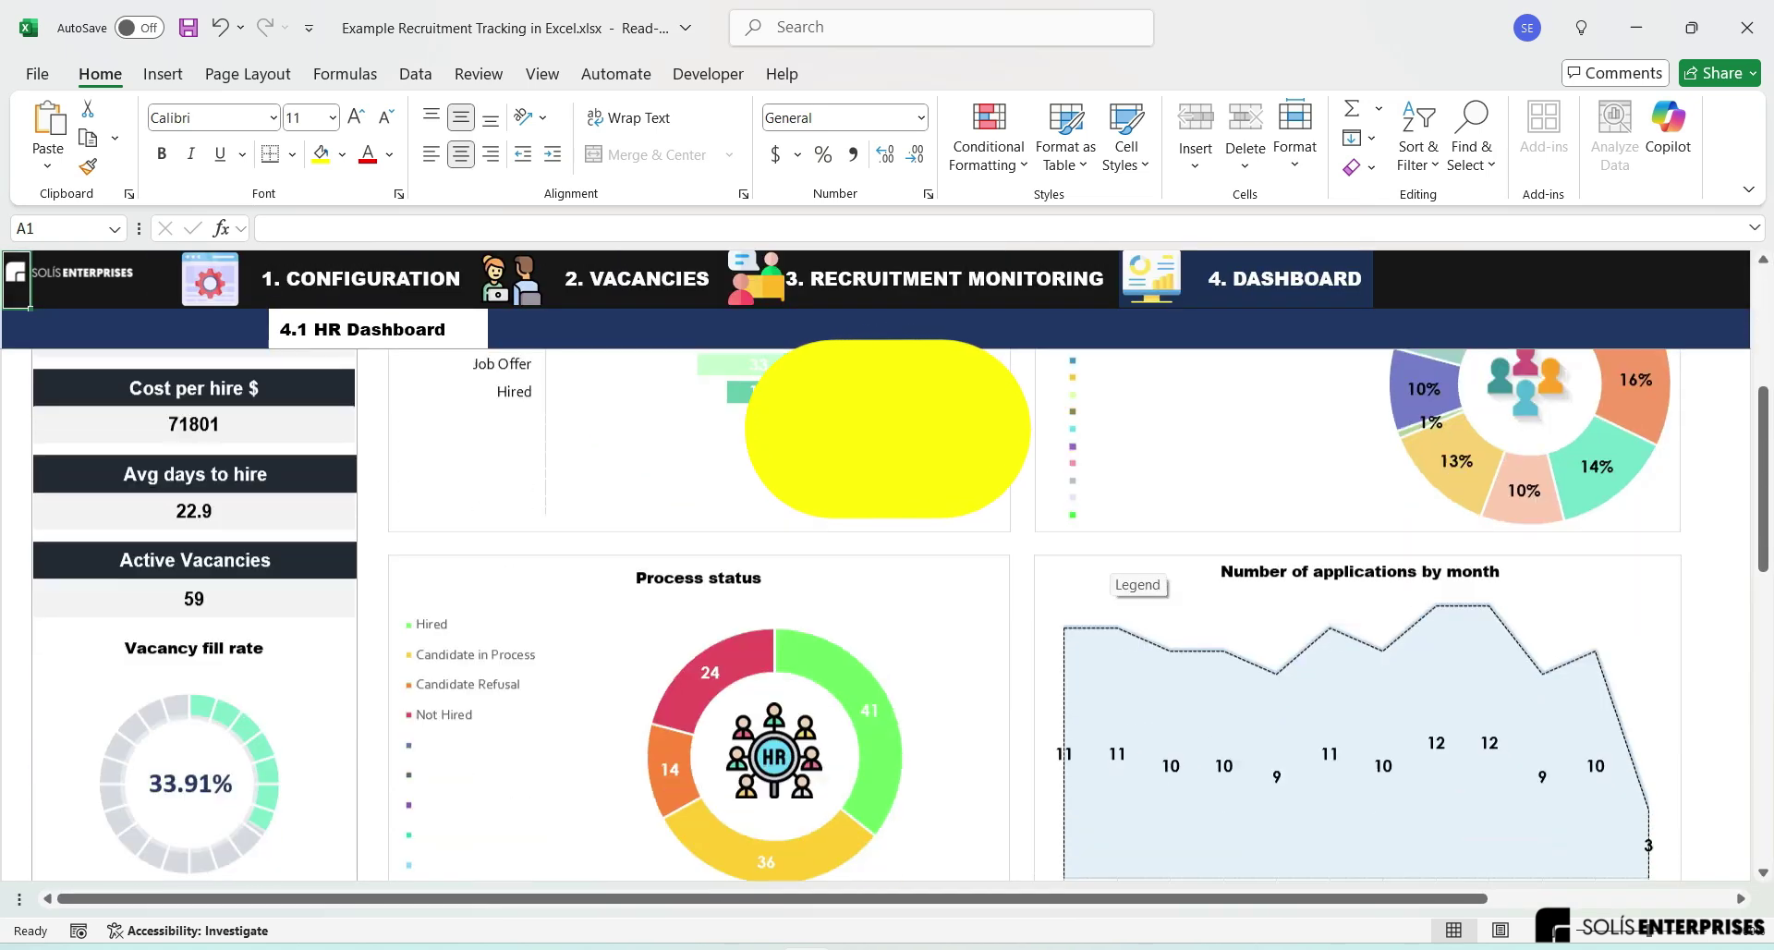
Step: Filter the dashboard with start month November and end month December
{"action": "scroll", "coordinate": [887, 610], "scroll_direction": "up", "scroll_amount": 6}
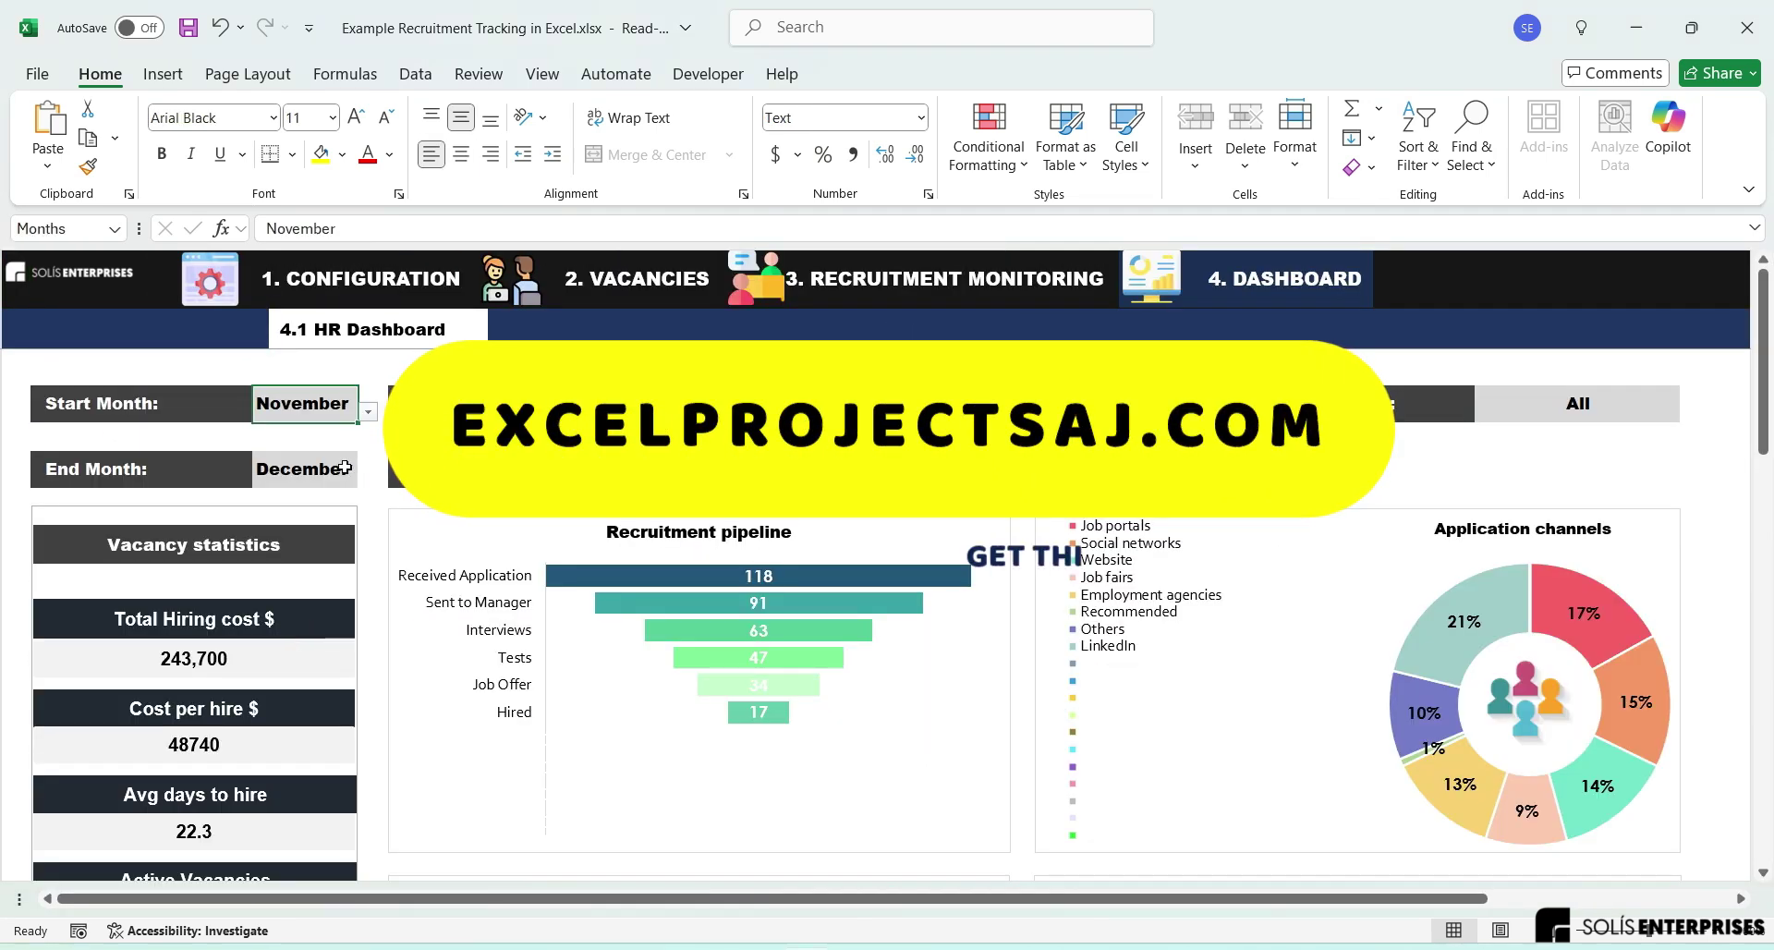
{"action": "left_click", "coordinate": [339, 466]}
{"action": "left_click", "coordinate": [368, 478]}
{"action": "left_click", "coordinate": [368, 477]}
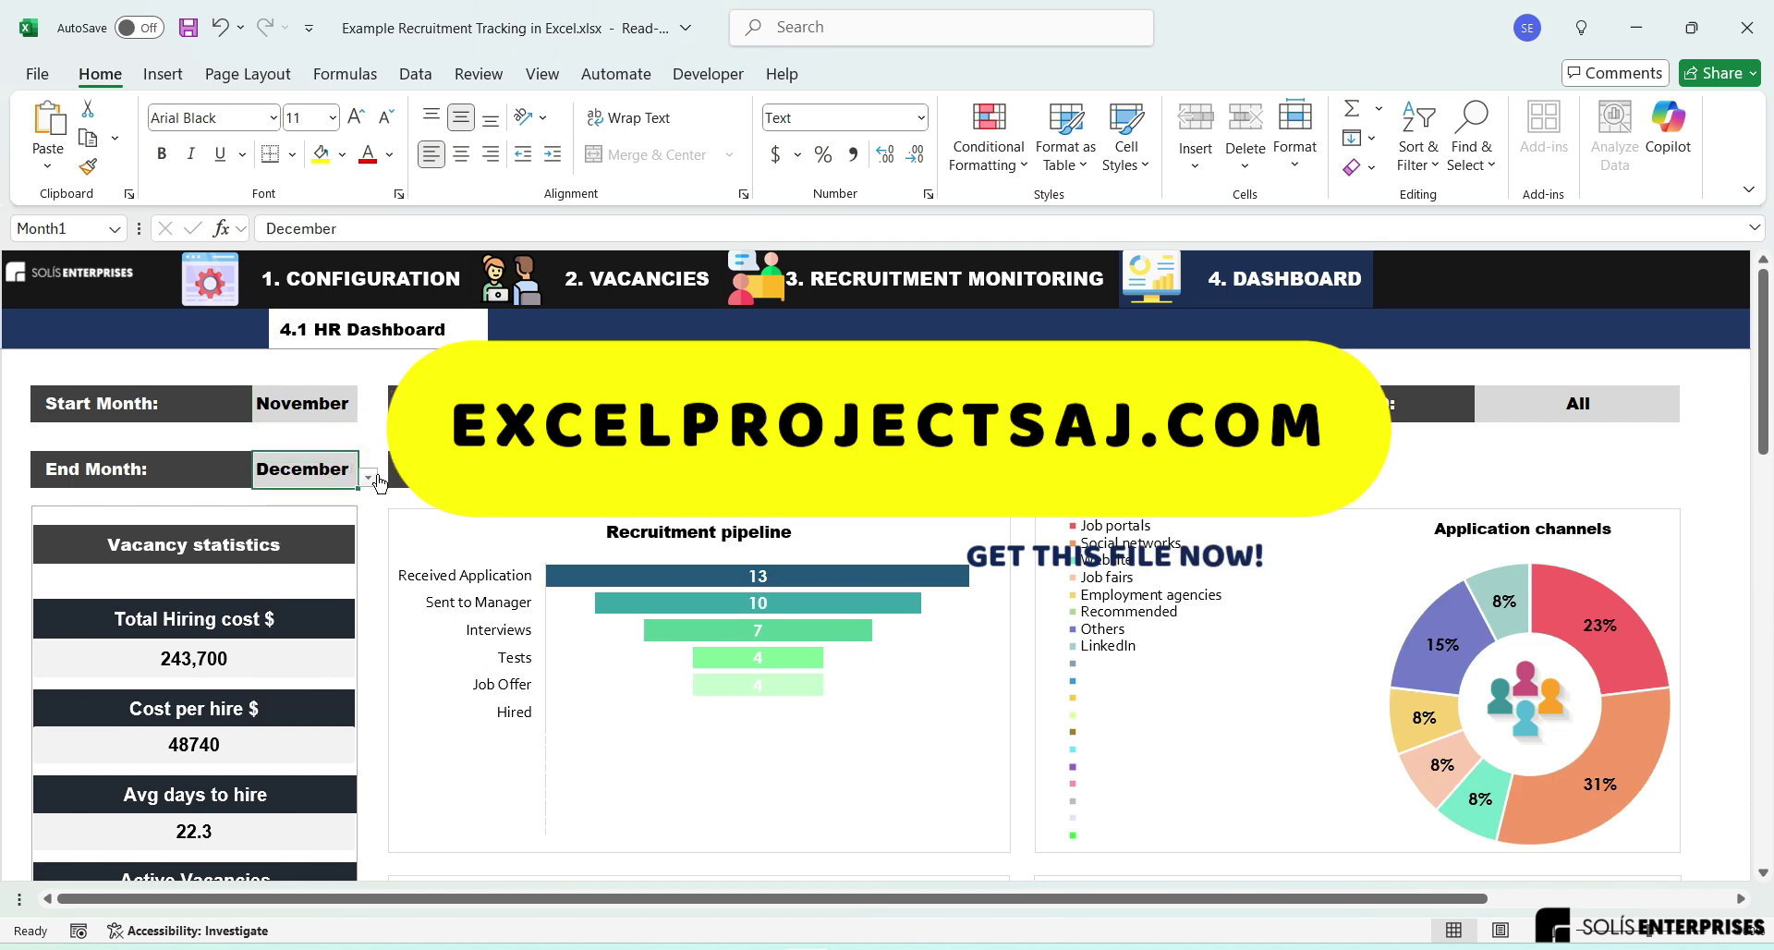
Step: Check the dashboard's recruiter and department filters, keeping both on All, and examine the charts for the selected months
{"action": "left_click", "coordinate": [591, 469]}
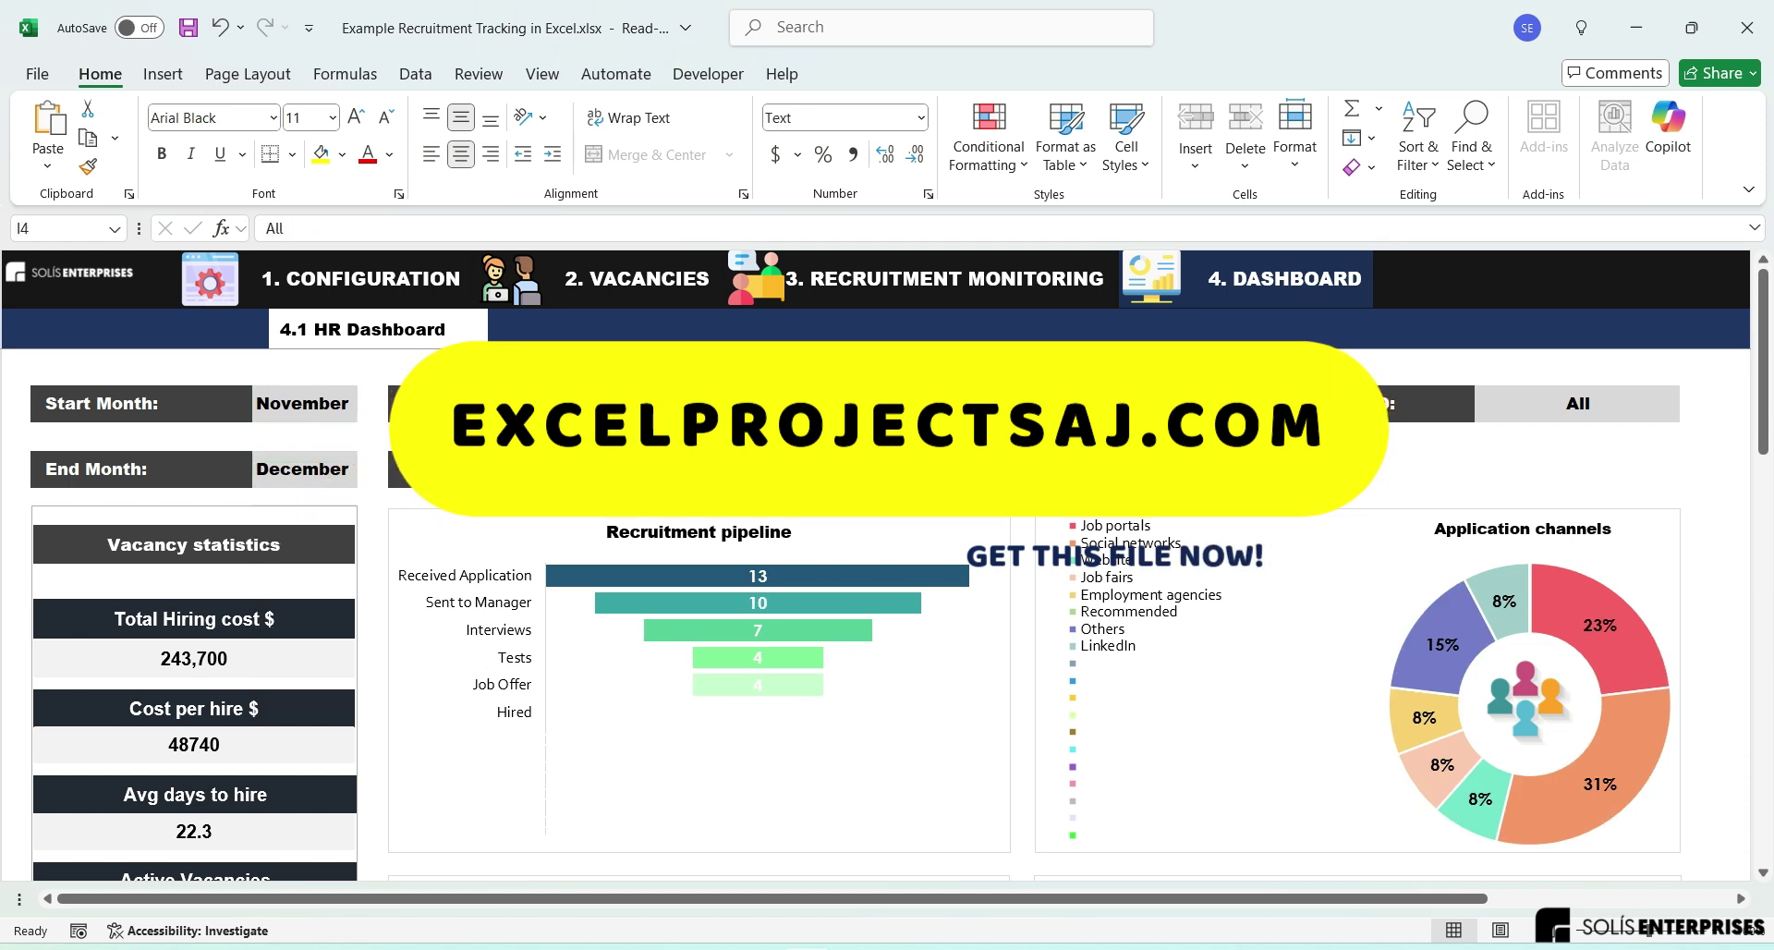
{"action": "left_click", "coordinate": [1090, 470]}
{"action": "left_click", "coordinate": [1174, 478]}
{"action": "left_click", "coordinate": [1173, 478]}
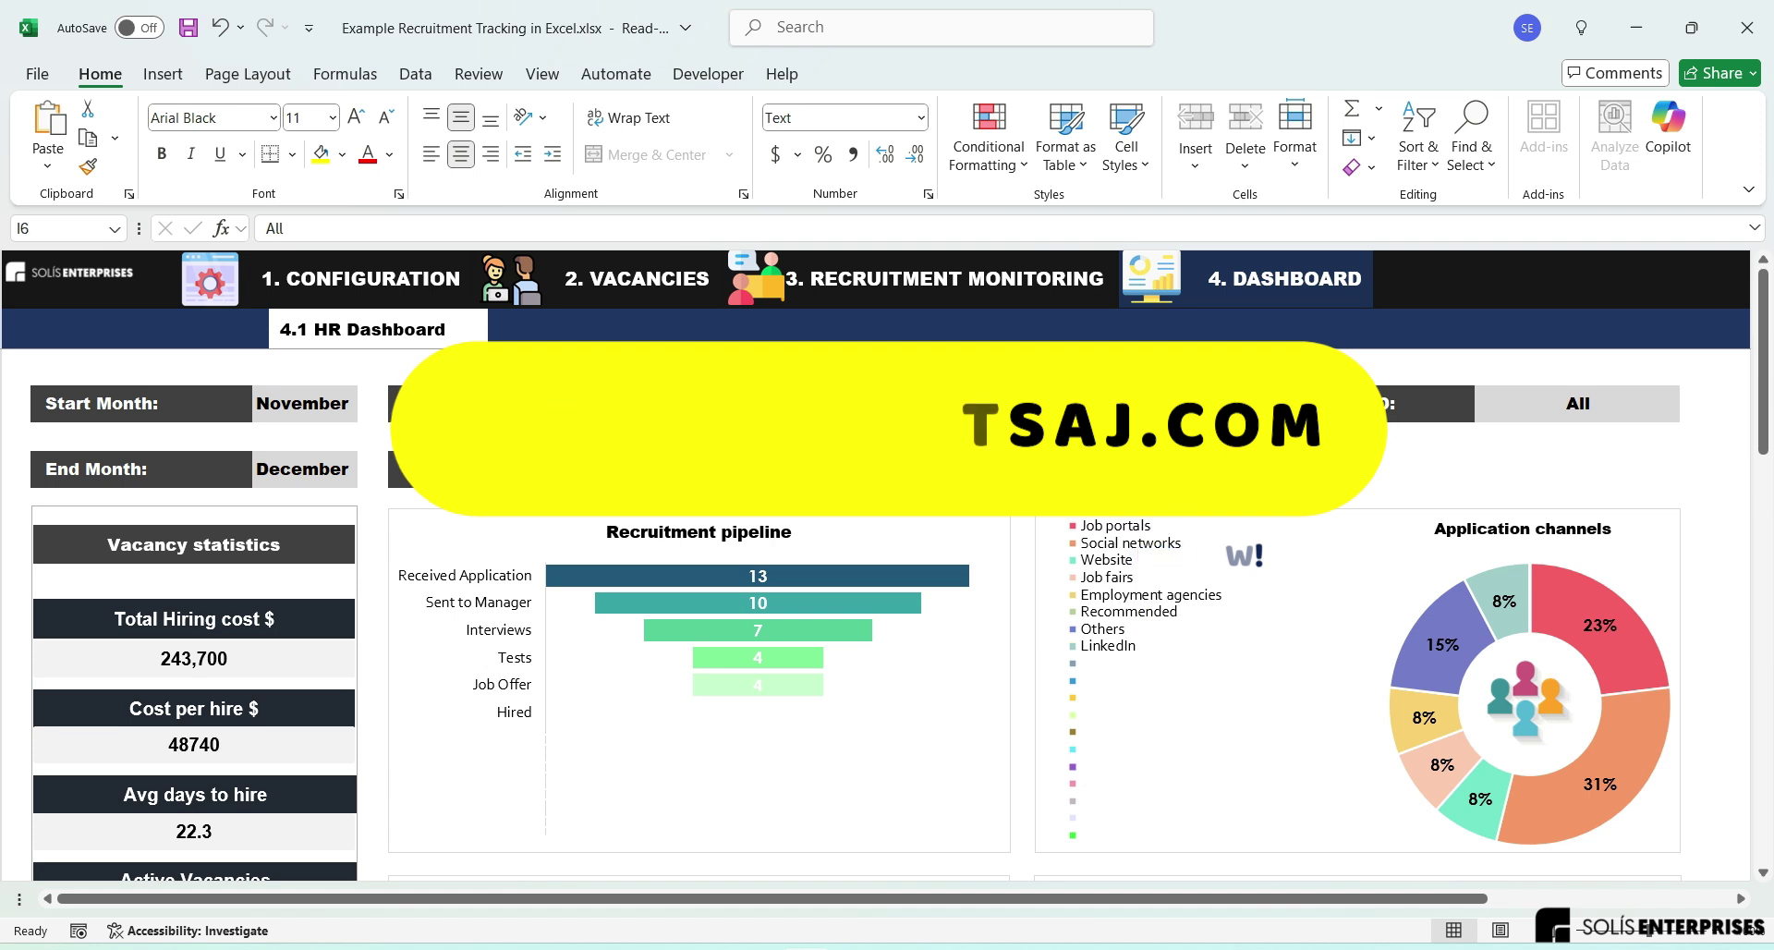
{"action": "scroll", "coordinate": [1190, 625], "scroll_direction": "down", "scroll_amount": 3}
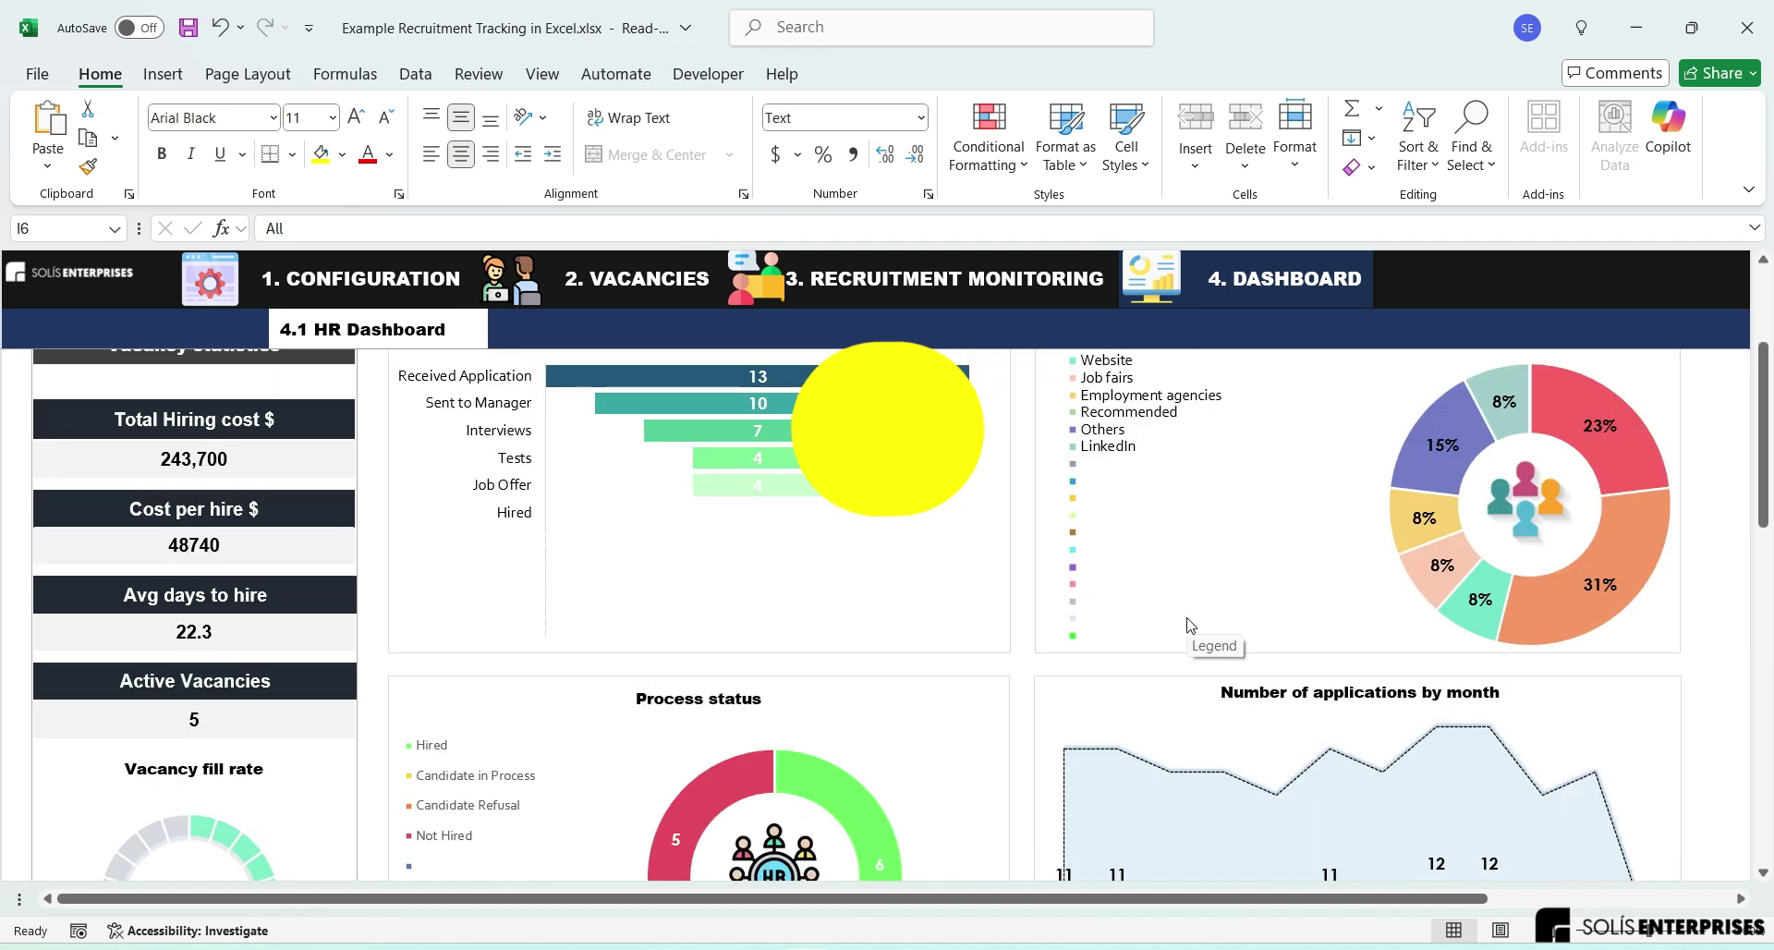